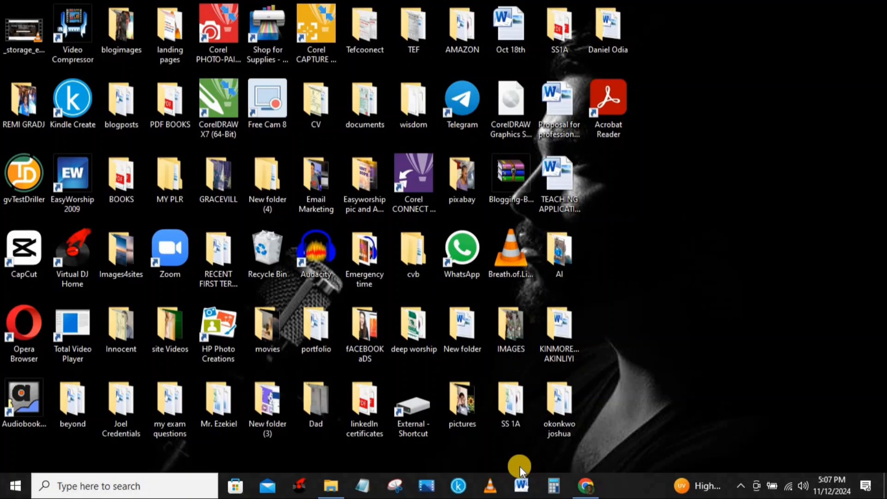
# - Switch to Chrome and review the WP Start service details and the available hosting options in the Hostbeak client area
pyautogui.click(579, 489)
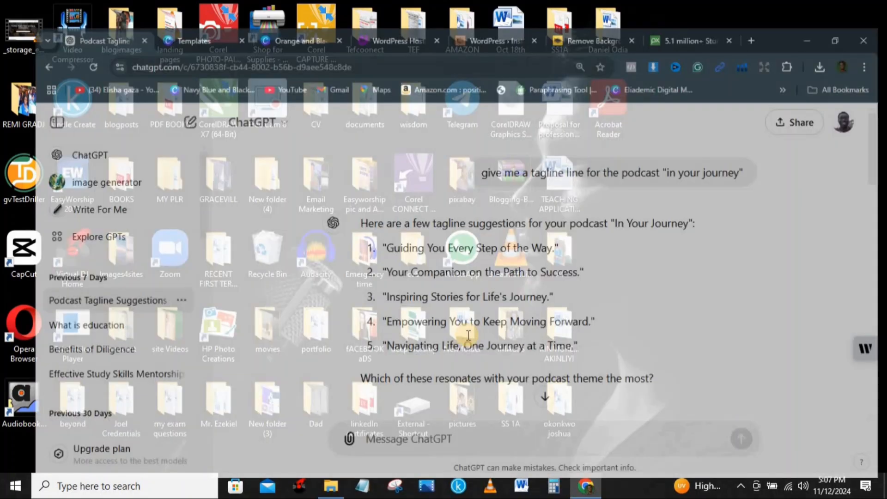
pyautogui.click(337, 9)
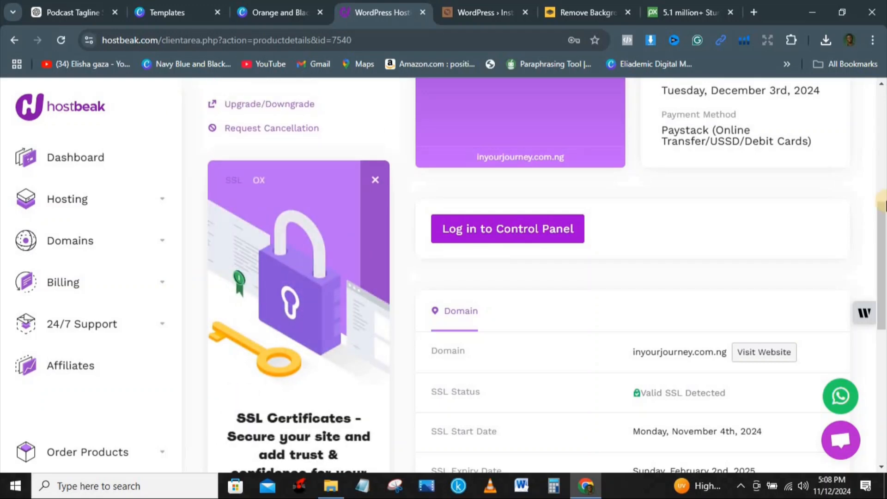
pyautogui.click(879, 121)
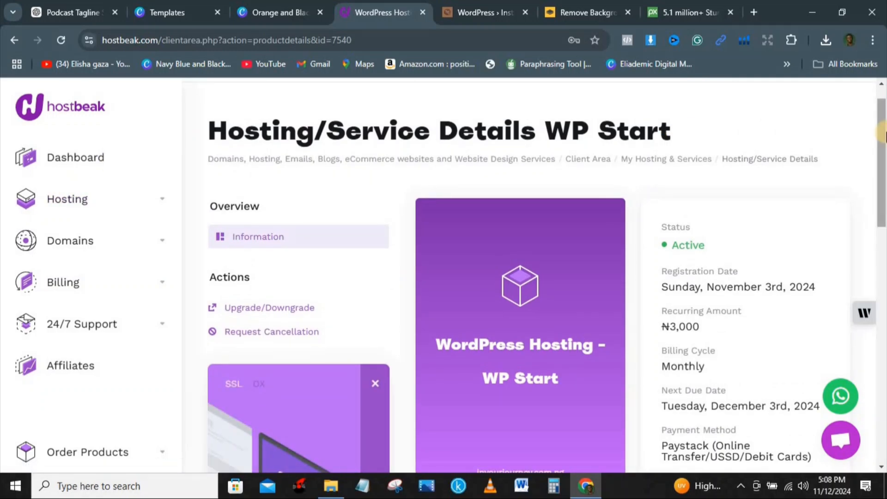
pyautogui.moveTo(883, 135); pyautogui.dragTo(883, 103)
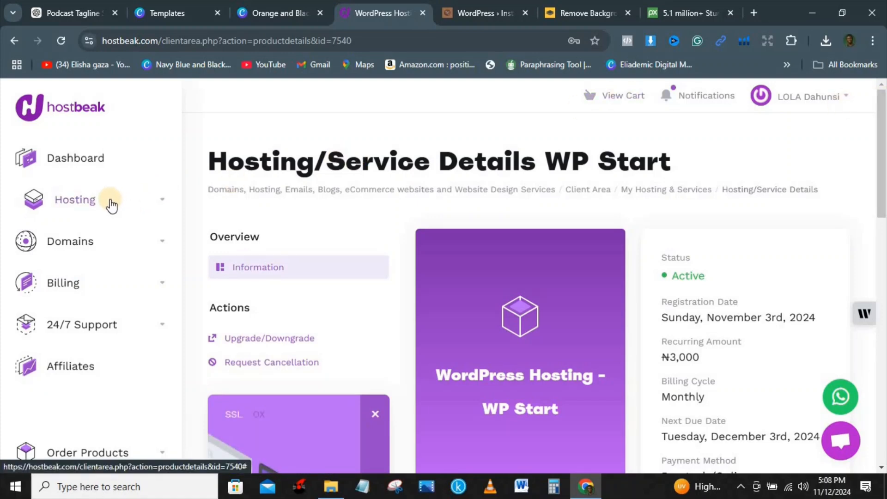
pyautogui.click(139, 203)
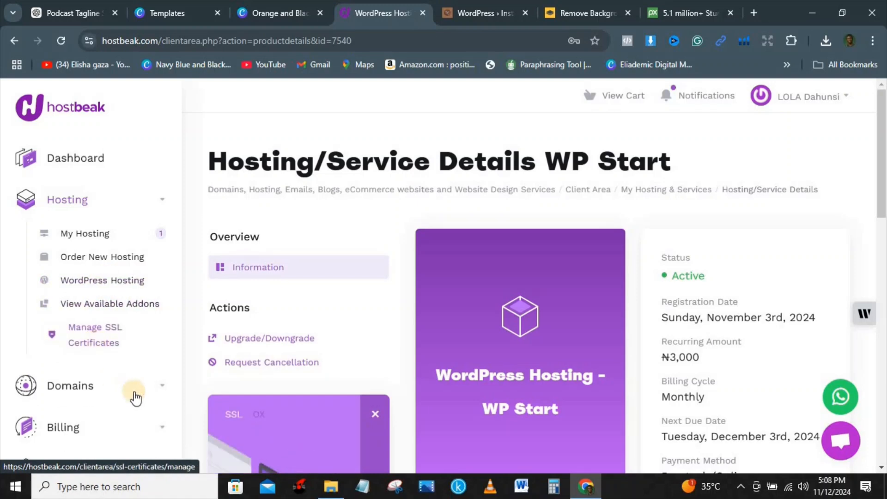
pyautogui.moveTo(883, 190); pyautogui.dragTo(882, 226)
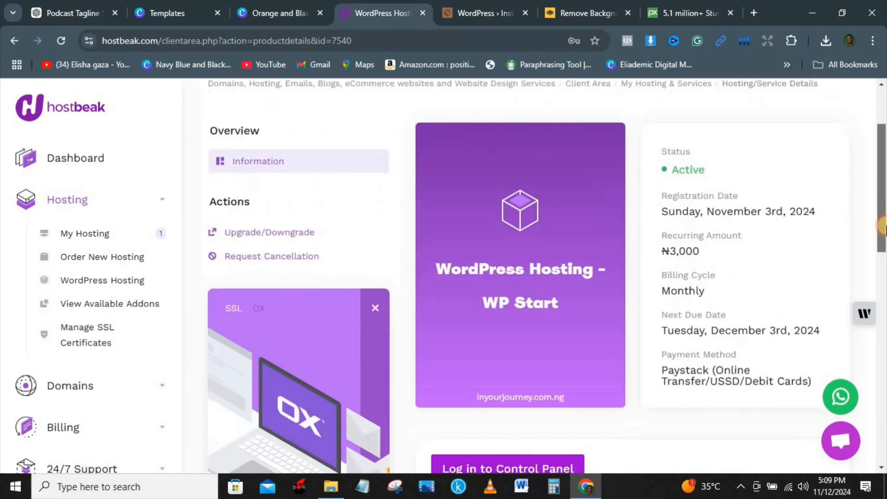
# - Open the page for registering a new domain and review the .com and .net prices
pyautogui.click(109, 392)
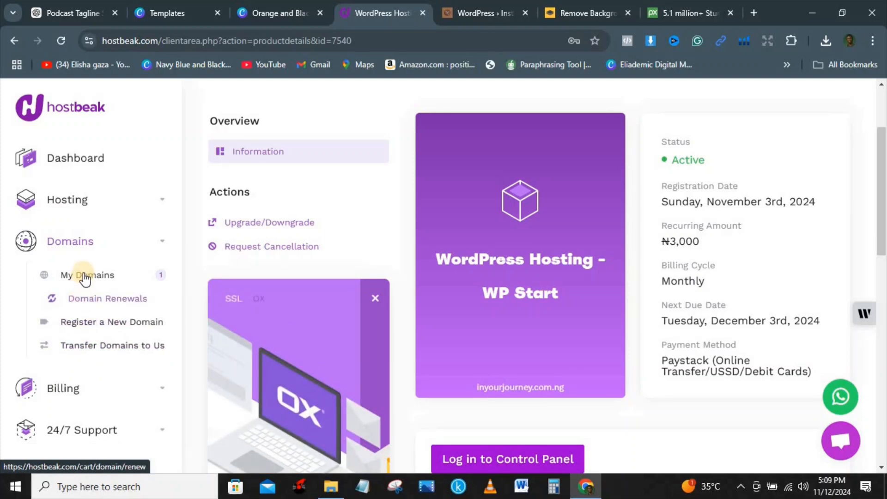
pyautogui.click(109, 325)
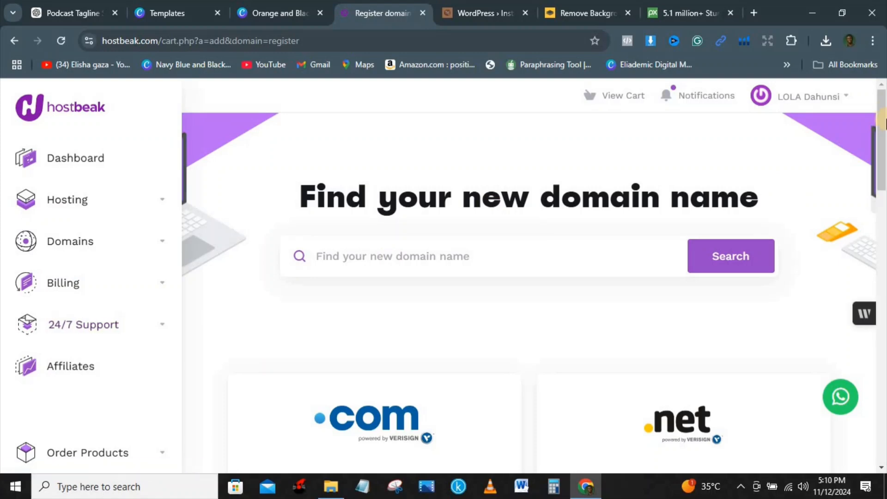
pyautogui.moveTo(883, 107); pyautogui.dragTo(884, 153)
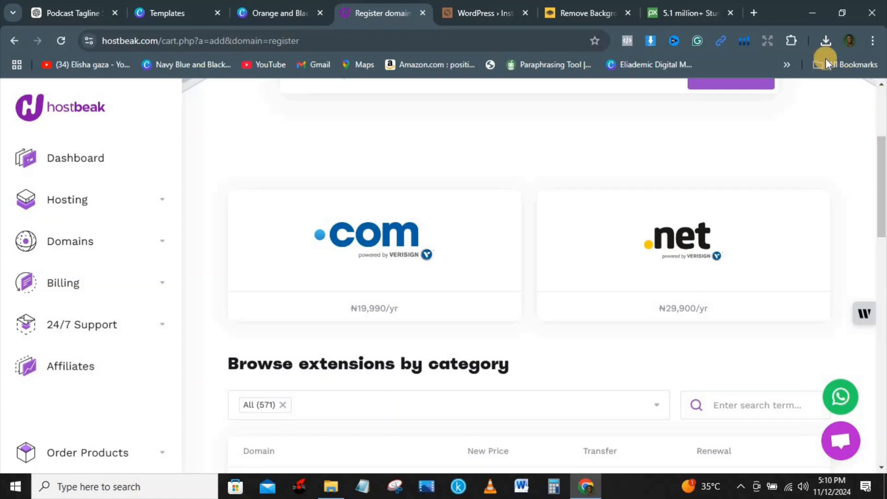
pyautogui.moveTo(883, 139); pyautogui.dragTo(882, 92)
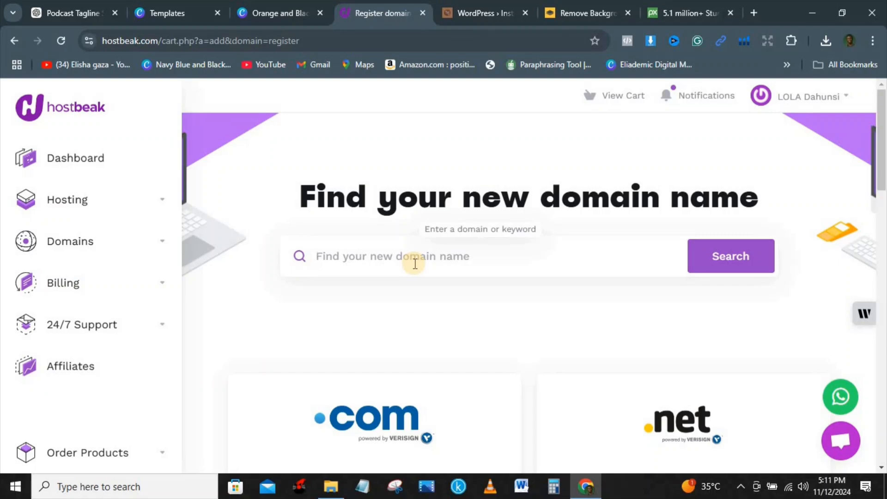
# - Search for the domain gettingitright.com.ng and review its availability and the alternative extensions
pyautogui.write('gett')
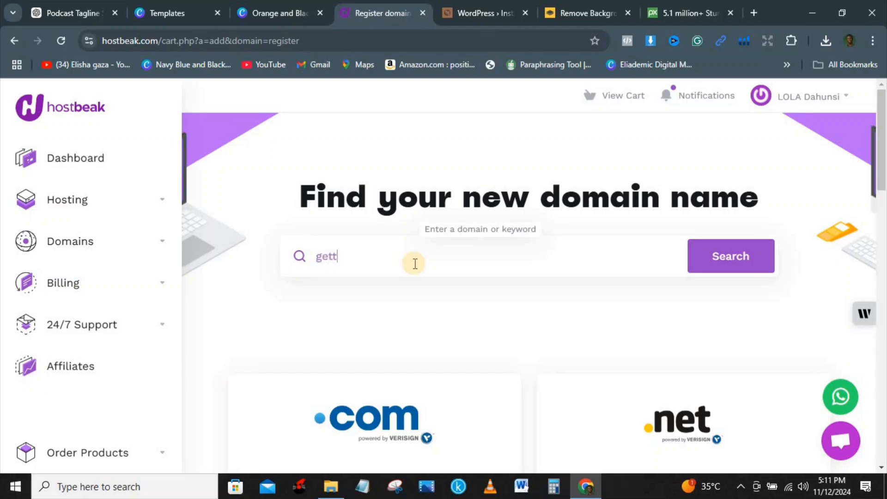
pyautogui.write('ingitright.com')
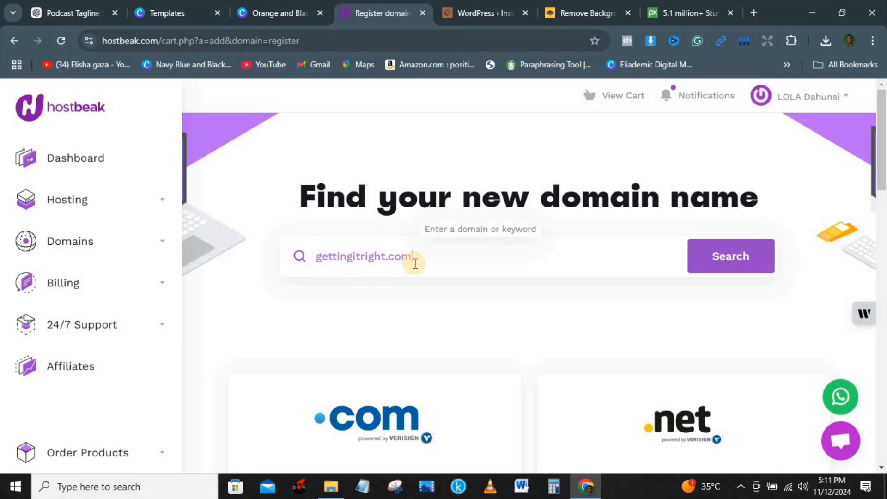
pyautogui.write('.ng')
pyautogui.click(715, 260)
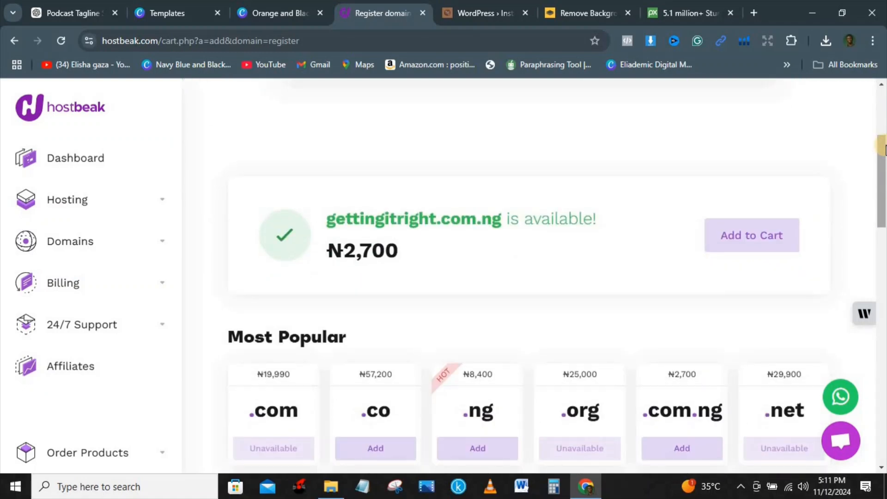
pyautogui.click(752, 244)
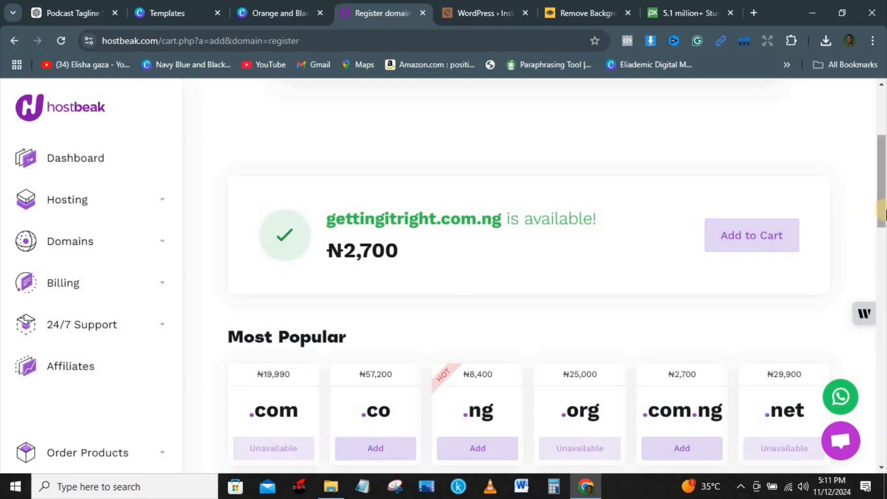
pyautogui.moveTo(882, 213); pyautogui.dragTo(883, 234)
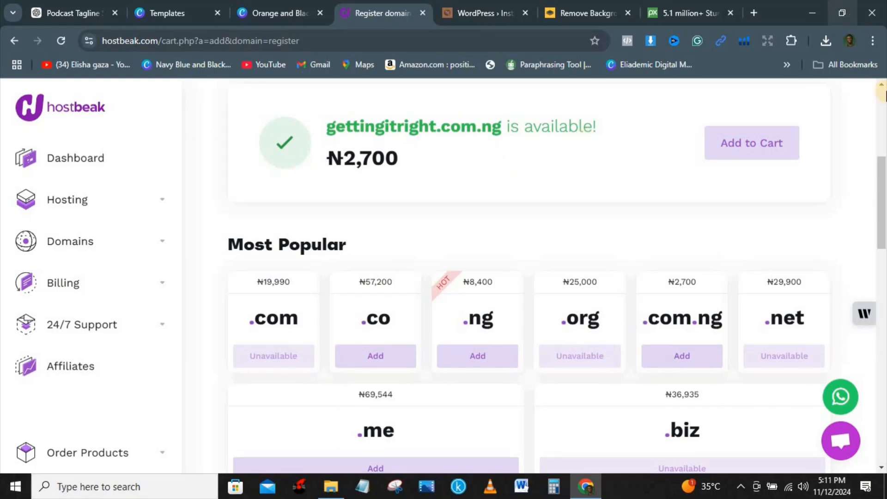
pyautogui.moveTo(883, 171); pyautogui.dragTo(884, 134)
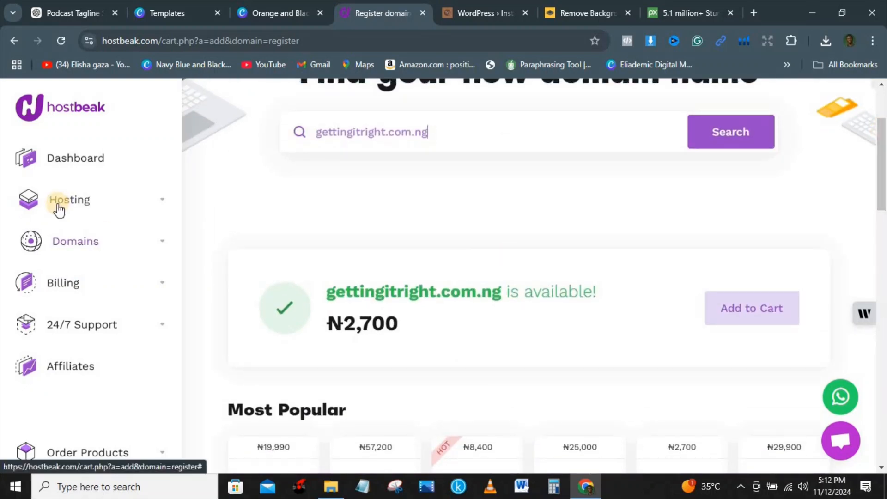
# - Open the managed WordPress hosting plans and switch their pricing to yearly
pyautogui.click(143, 194)
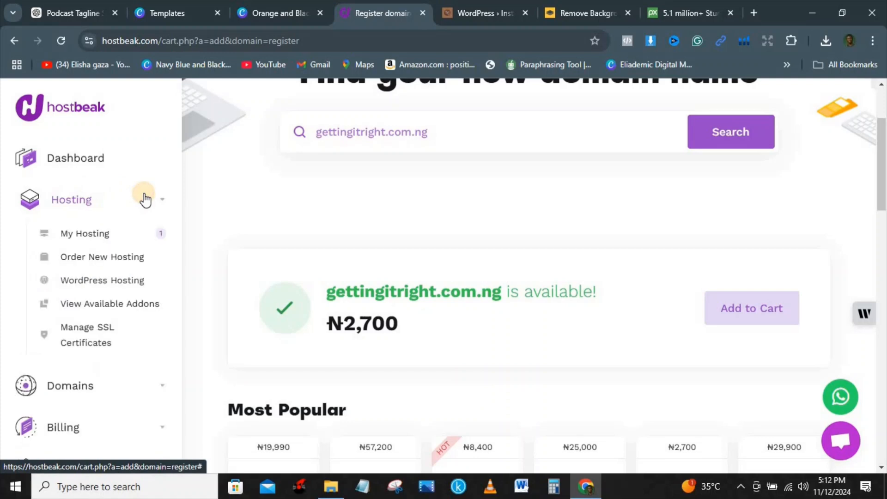
pyautogui.click(111, 284)
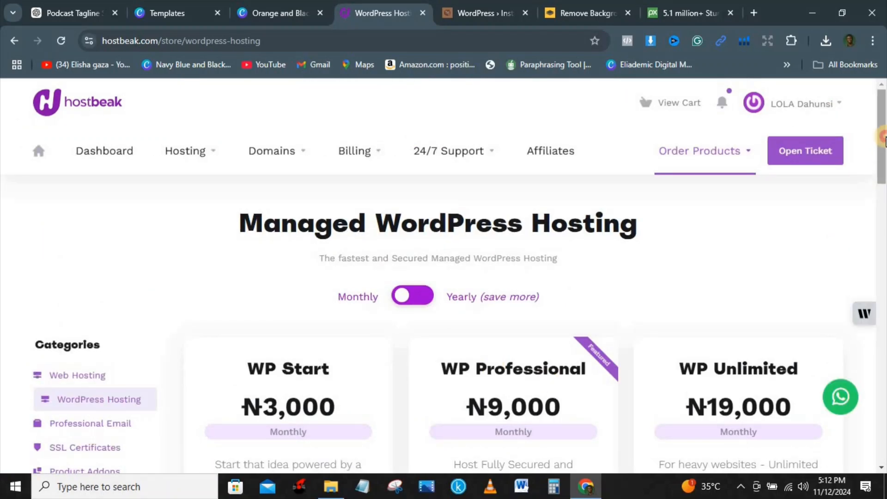
pyautogui.moveTo(883, 166)
pyautogui.mouseDown()
pyautogui.moveTo(883, 221)
pyautogui.moveTo(879, 169)
pyautogui.moveTo(876, 178)
pyautogui.mouseUp()
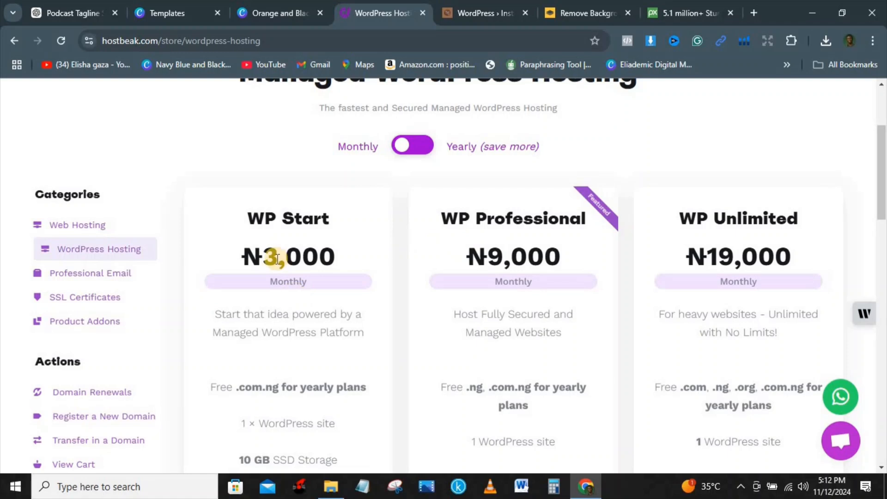
pyautogui.click(422, 146)
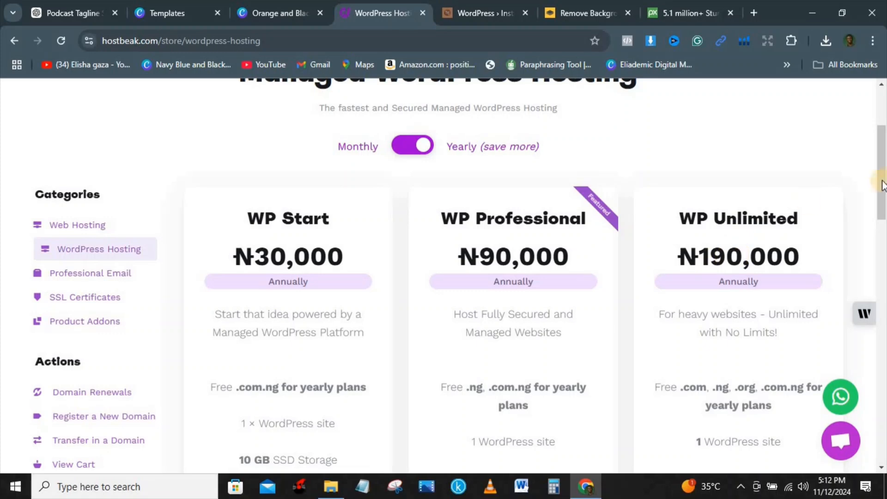
# - Compare the yearly prices and included features of the WP Start, WP Professional and WP Unlimited plans
pyautogui.moveTo(883, 175); pyautogui.dragTo(882, 256)
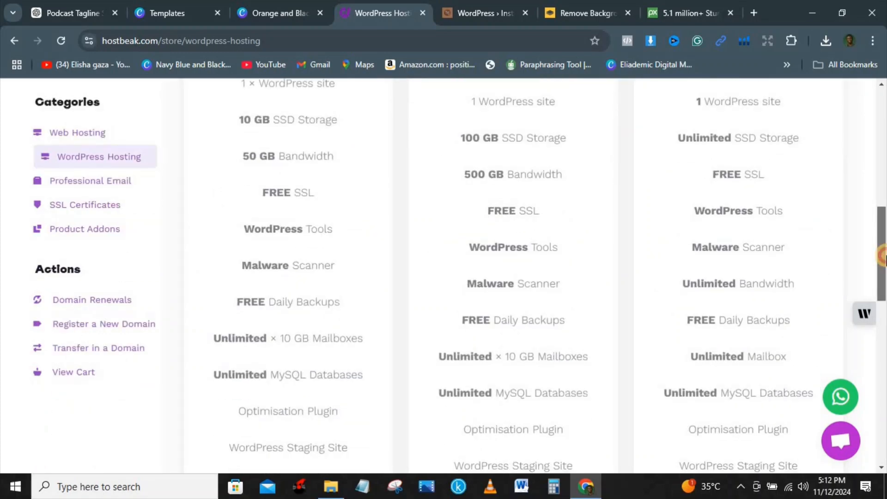
pyautogui.moveTo(884, 255); pyautogui.dragTo(885, 202)
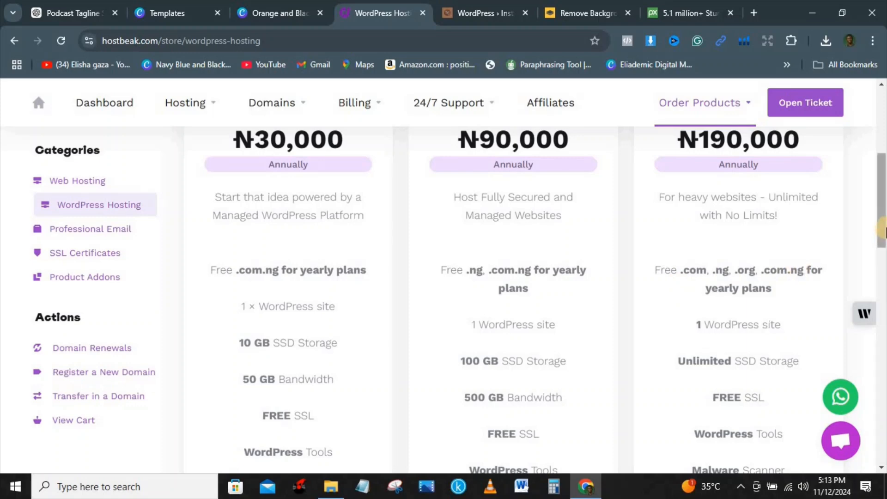
pyautogui.click(883, 341)
pyautogui.scroll(-6, 883, 341)
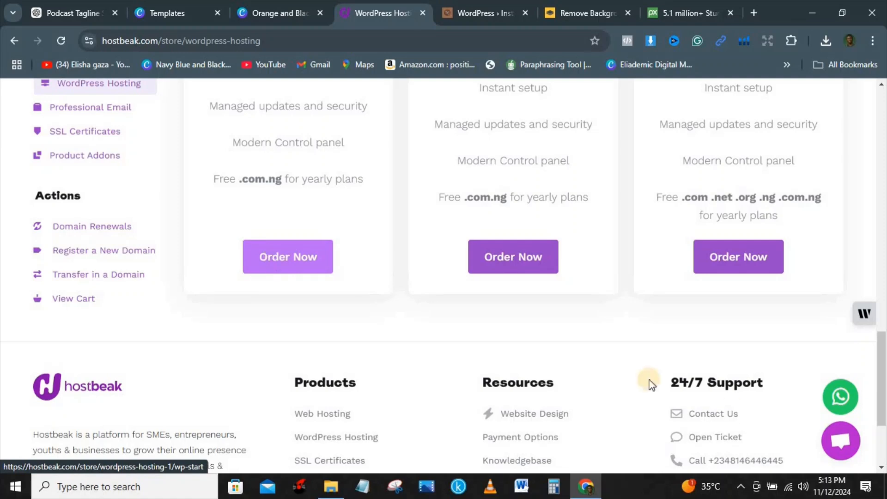
pyautogui.moveTo(881, 357); pyautogui.dragTo(883, 137)
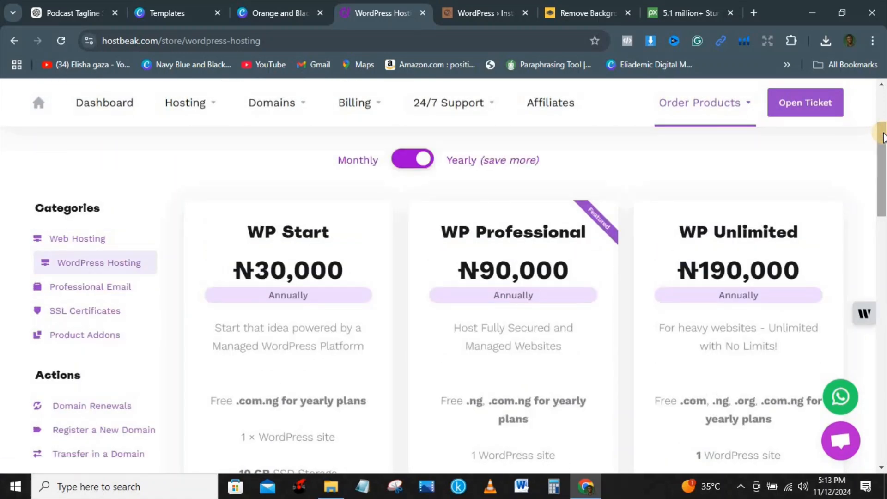
# - Switch the plan pricing back to monthly and order the WP Start plan
pyautogui.click(407, 160)
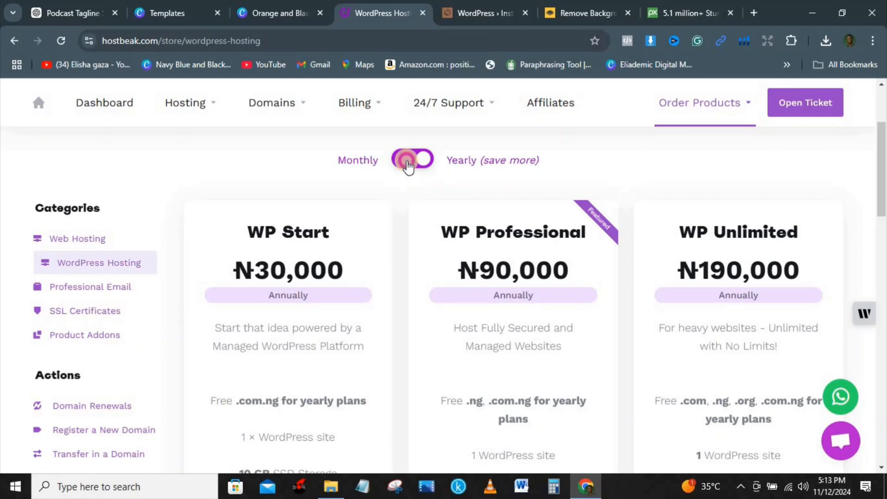
pyautogui.moveTo(882, 176); pyautogui.dragTo(857, 353)
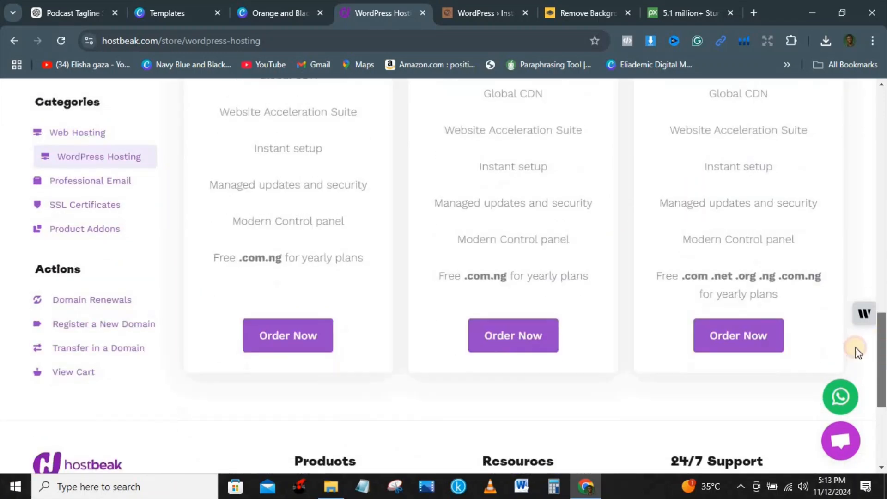
pyautogui.click(299, 353)
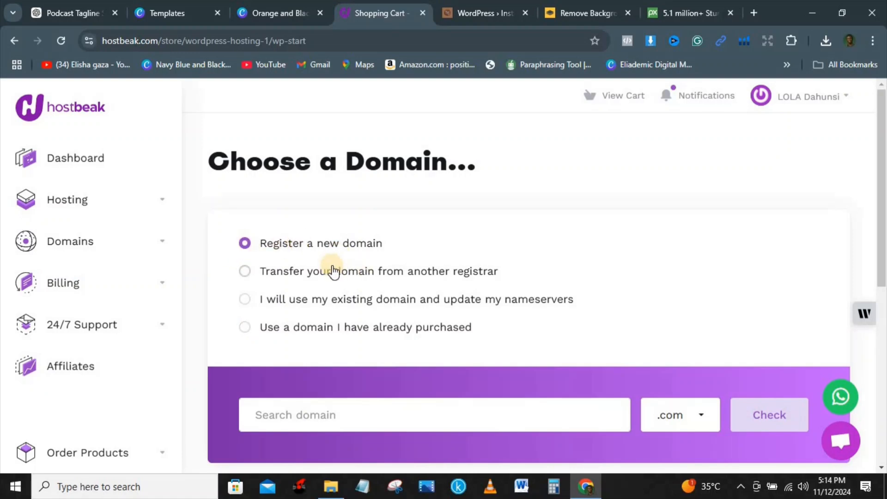
# - Check the new domain gettingitright with the .com.ng extension and add it to the cart
pyautogui.moveTo(882, 161); pyautogui.dragTo(884, 225)
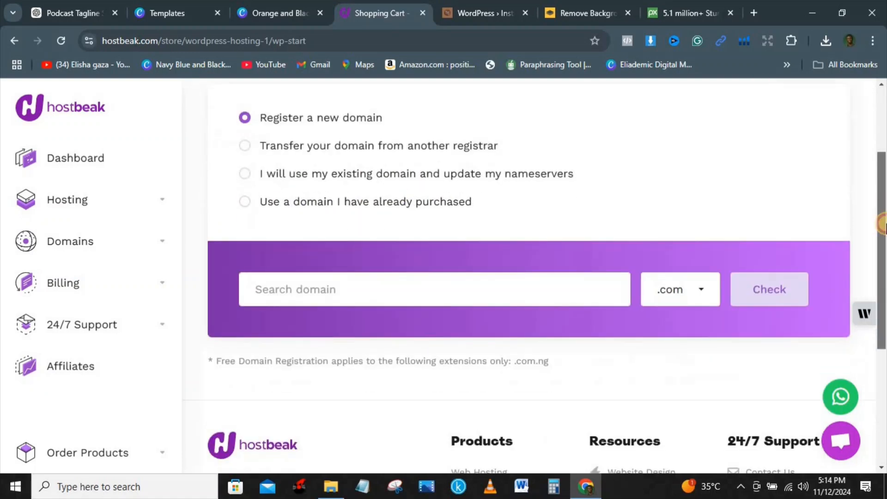
pyautogui.click(373, 292)
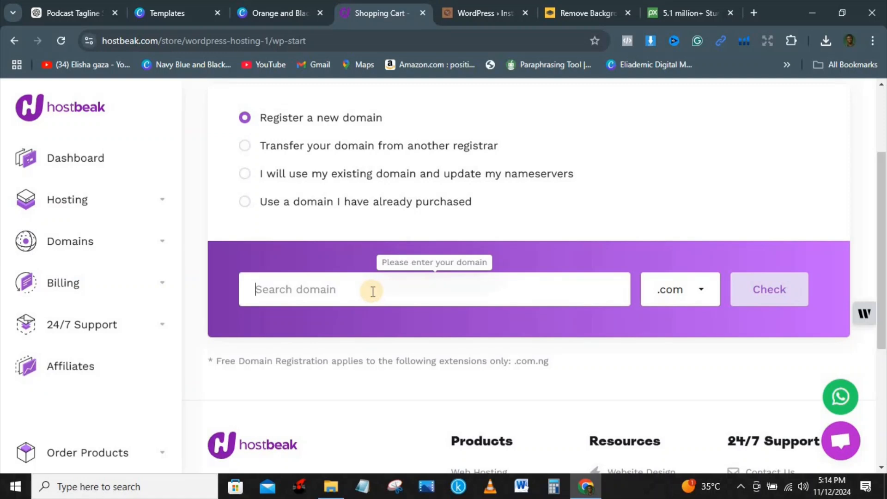
pyautogui.write('g')
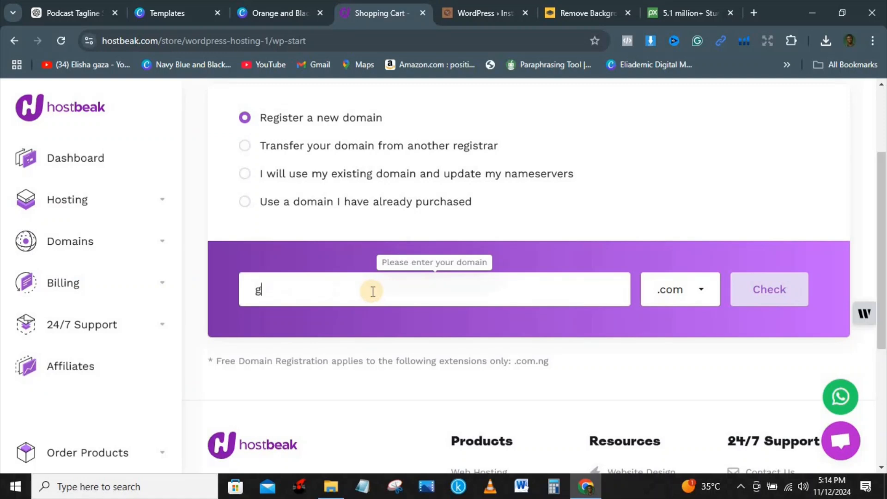
pyautogui.write('ettingitright')
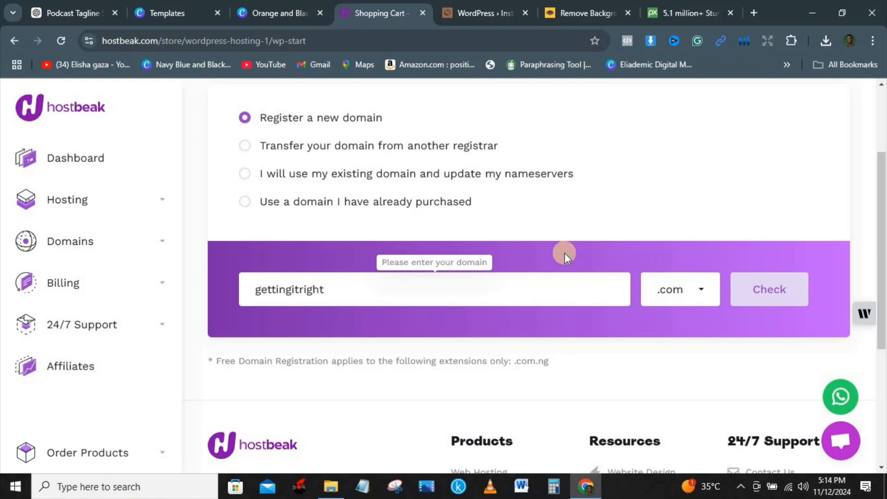
pyautogui.click(700, 293)
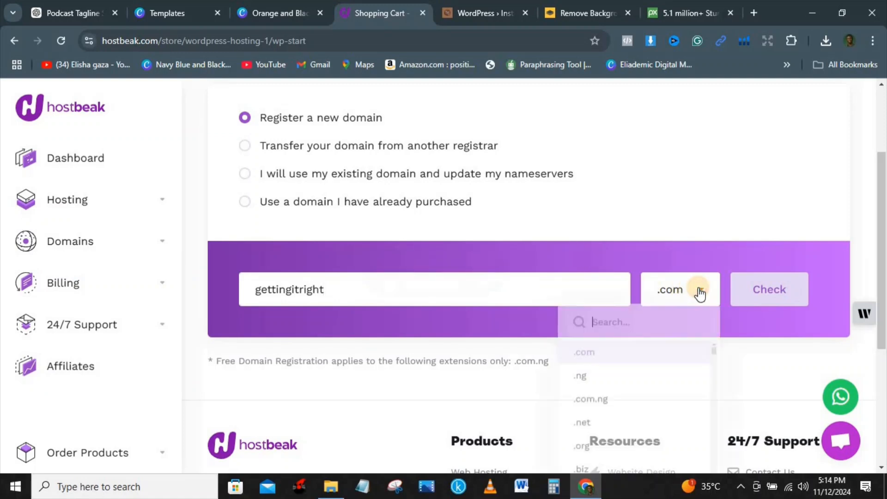
pyautogui.click(602, 409)
pyautogui.click(767, 292)
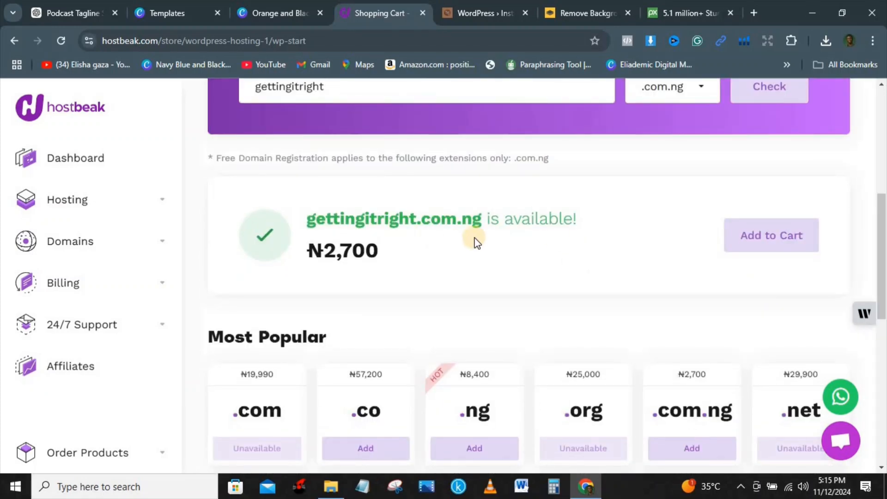
pyautogui.moveTo(884, 232); pyautogui.dragTo(849, 241)
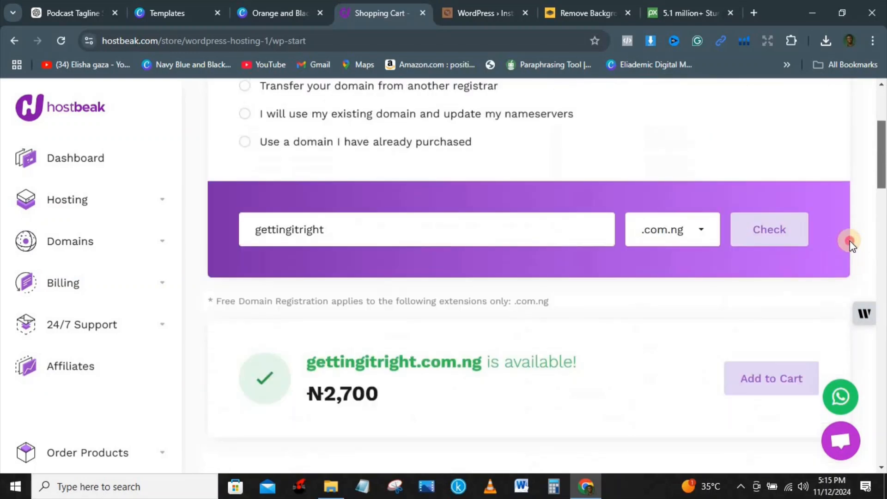
pyautogui.click(754, 377)
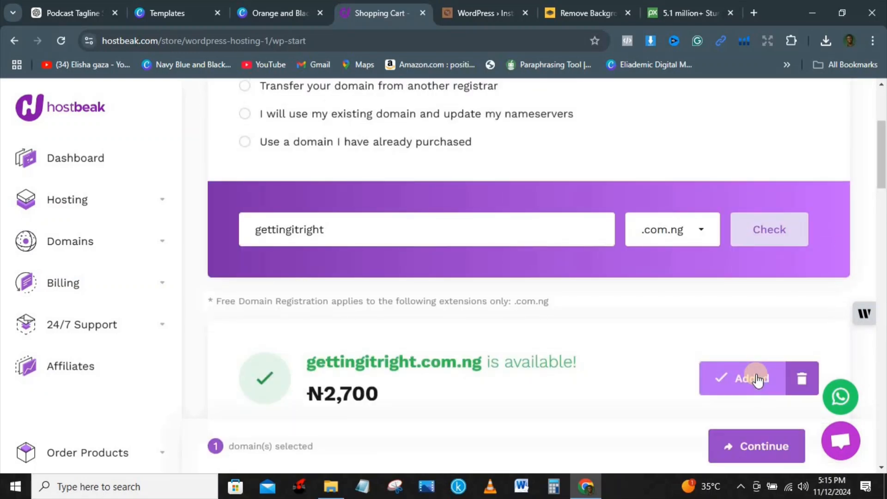
# - Continue with the selected domain, set the WP Start plan's billing cycle to monthly and continue the order
pyautogui.click(760, 445)
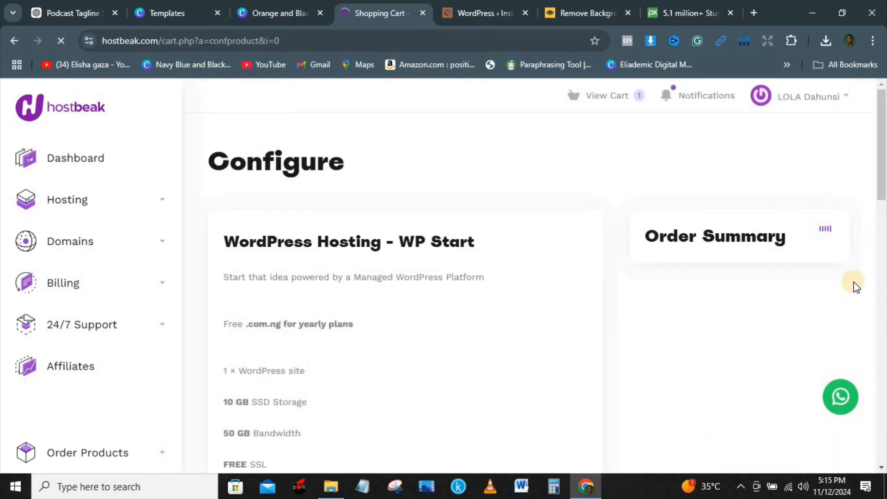
pyautogui.moveTo(883, 189); pyautogui.dragTo(861, 200)
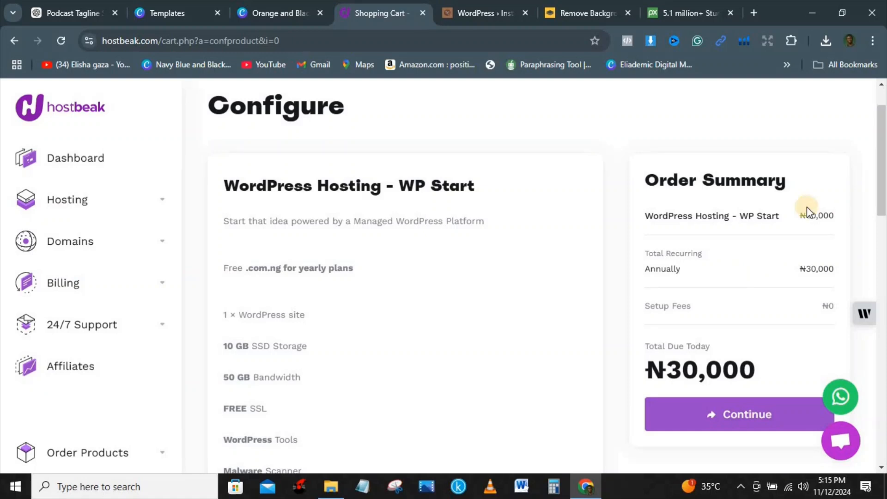
pyautogui.moveTo(882, 167); pyautogui.dragTo(883, 337)
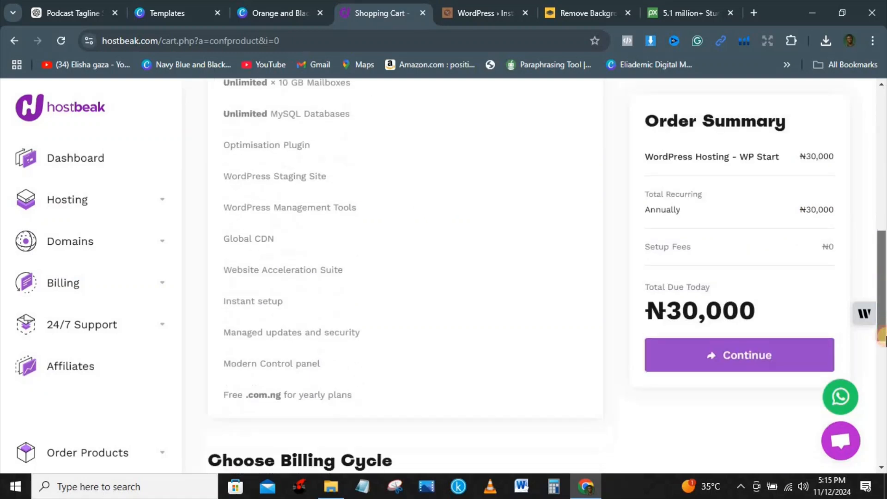
pyautogui.scroll(-3, 883, 338)
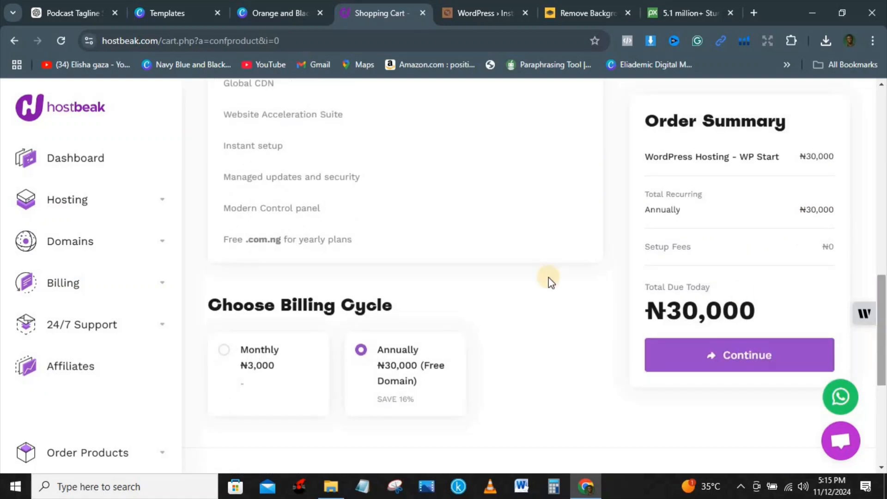
pyautogui.click(225, 351)
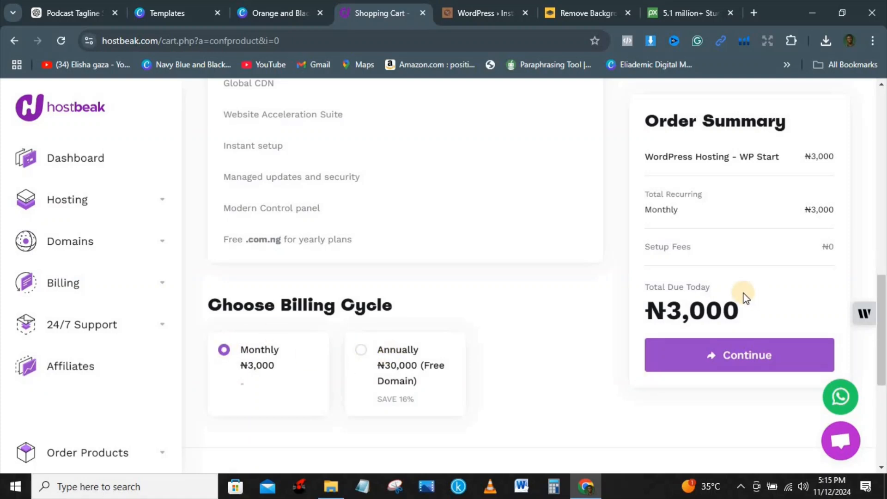
pyautogui.click(734, 356)
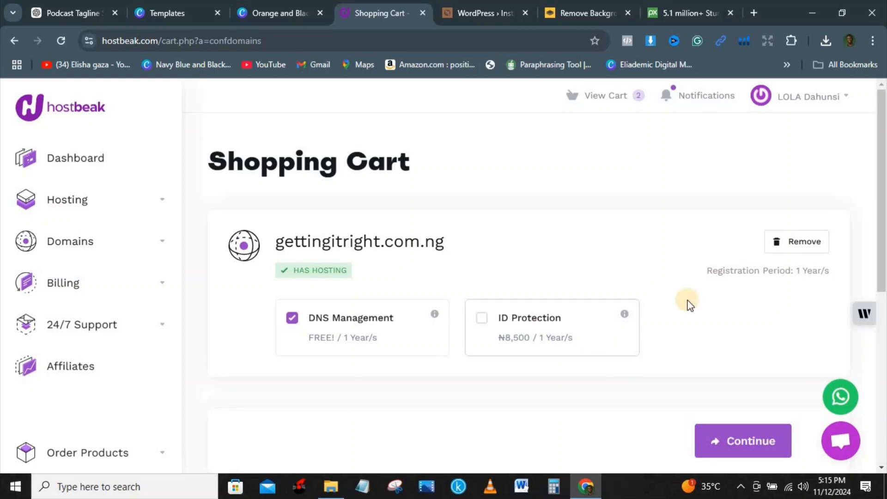
# - Continue past the domain's DNS Management and ID Protection options to checkout and review the order
pyautogui.moveTo(883, 231); pyautogui.dragTo(883, 327)
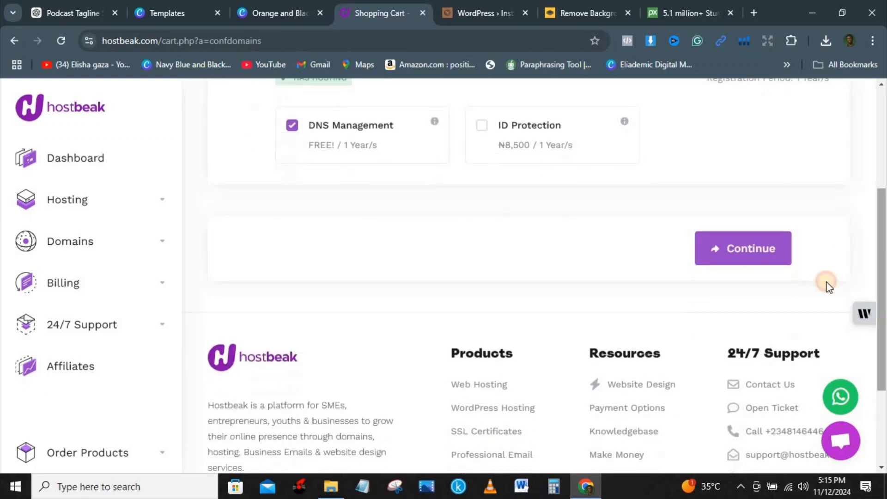
pyautogui.click(747, 250)
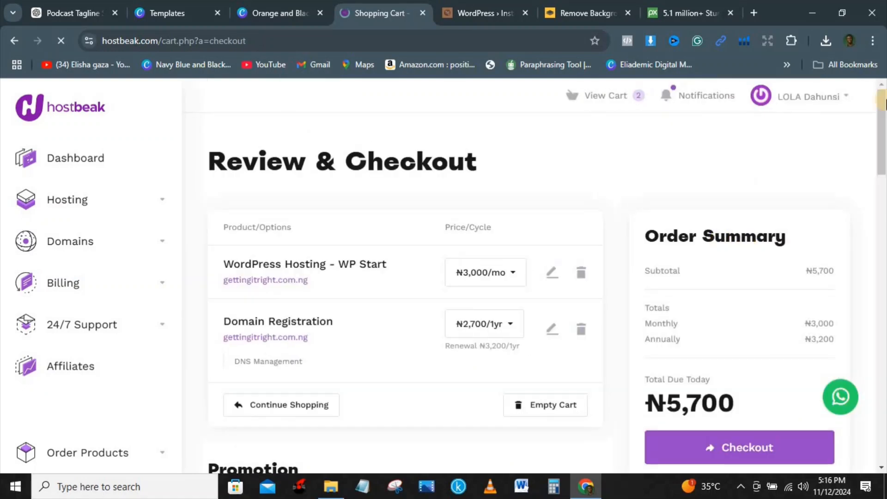
pyautogui.moveTo(882, 113); pyautogui.dragTo(882, 171)
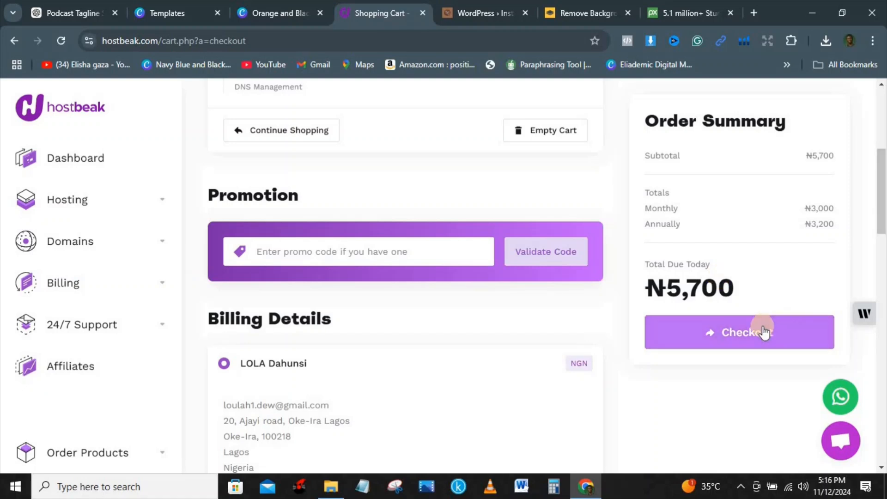
pyautogui.click(881, 114)
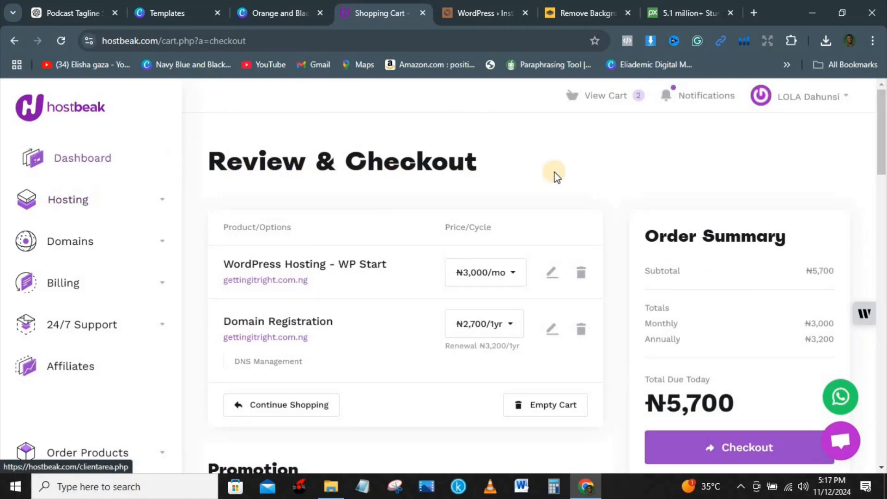
# - Open the account's User Management page and look over its users
pyautogui.click(819, 96)
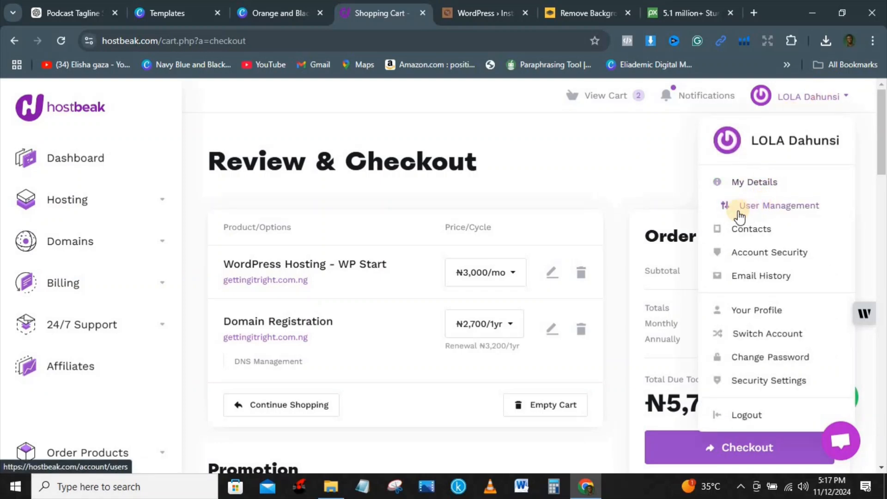
pyautogui.click(777, 212)
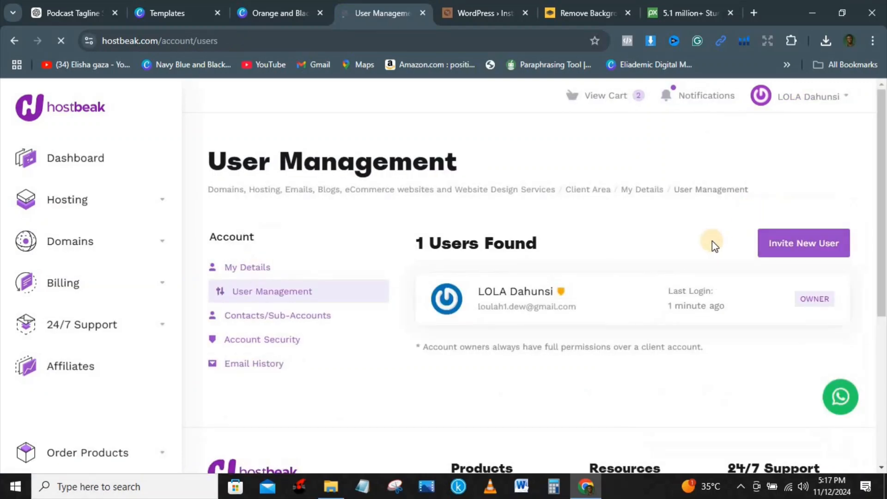
pyautogui.moveTo(883, 124); pyautogui.dragTo(883, 142)
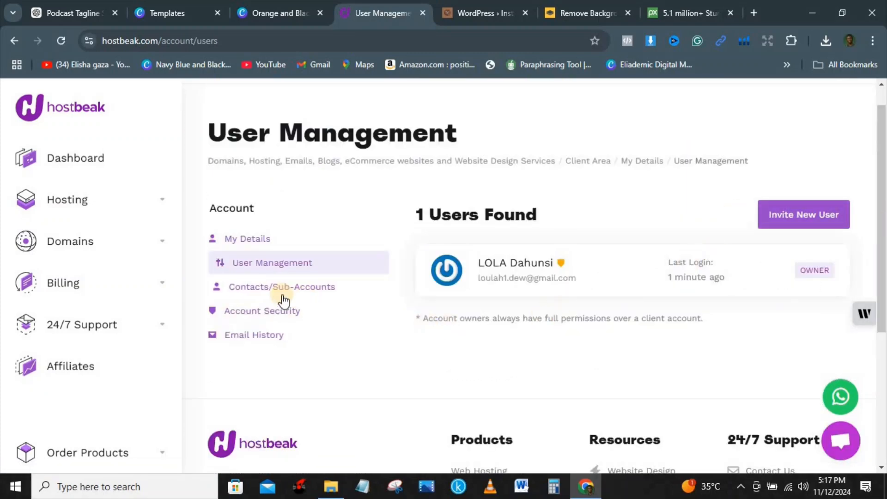
# - Open the client dashboard and review the hosting, domain and invoice tiles and the active services
pyautogui.click(77, 172)
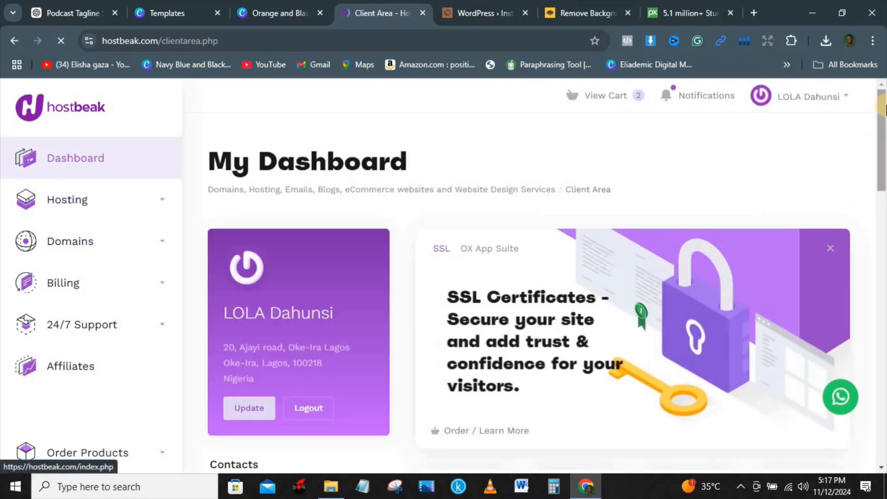
pyautogui.moveTo(882, 106); pyautogui.dragTo(874, 200)
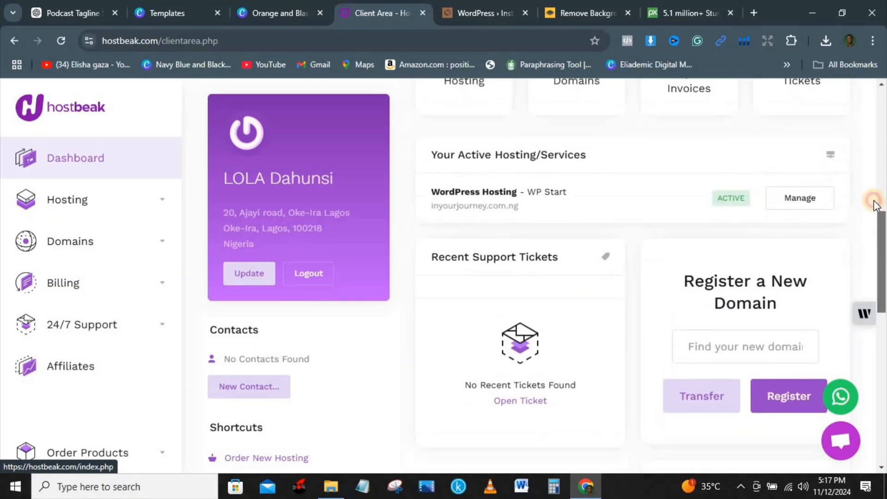
pyautogui.scroll(3, 869, 194)
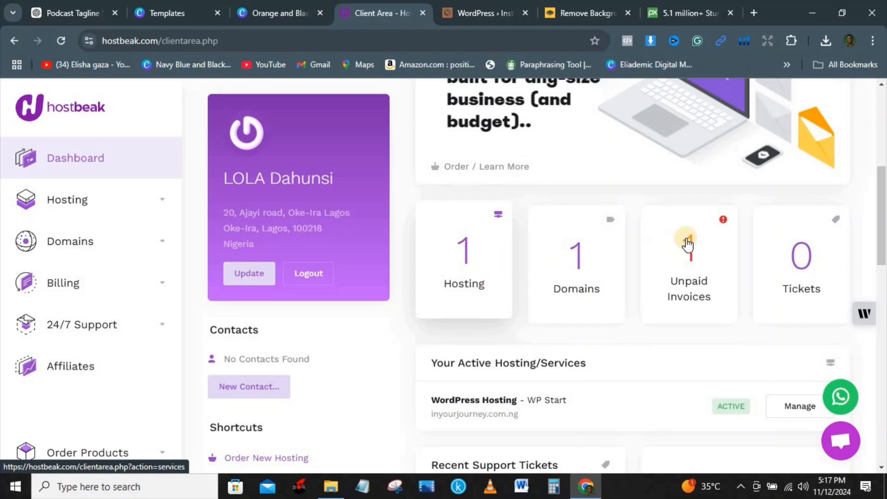
pyautogui.moveTo(882, 197); pyautogui.dragTo(882, 239)
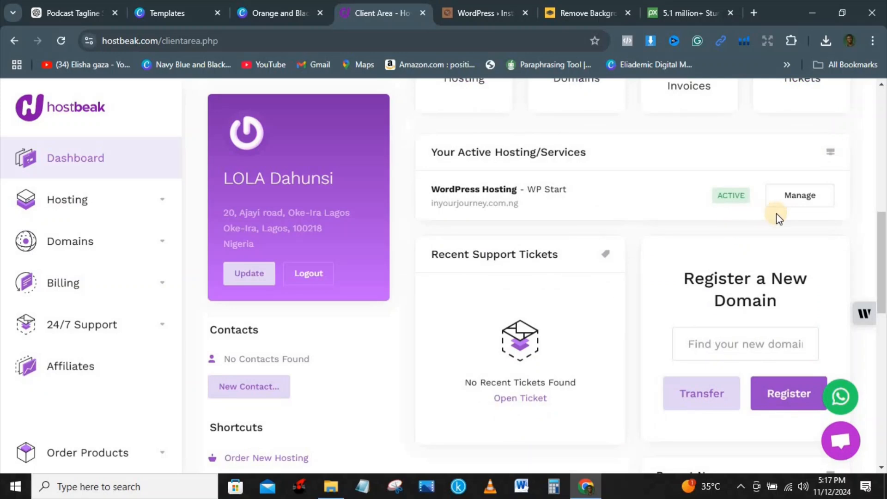
# - Open the management page of the active WP Start hosting and examine its control panel login and domain details
pyautogui.click(818, 202)
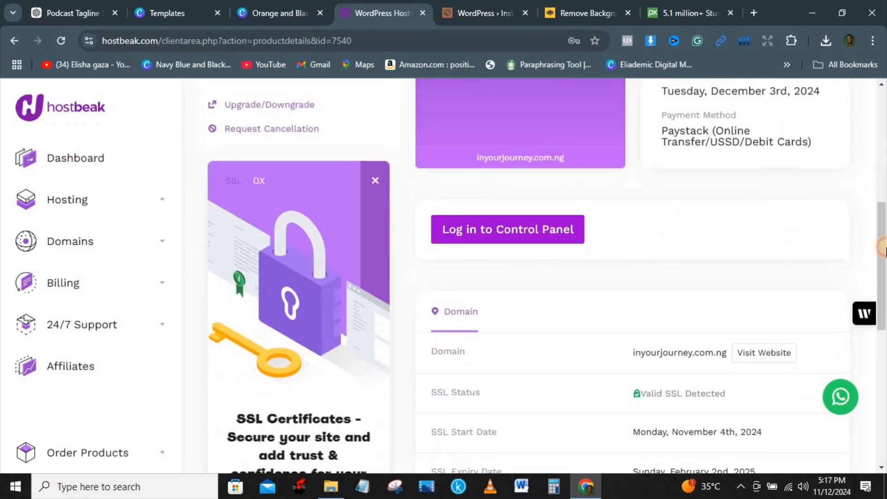
pyautogui.moveTo(884, 243); pyautogui.dragTo(883, 213)
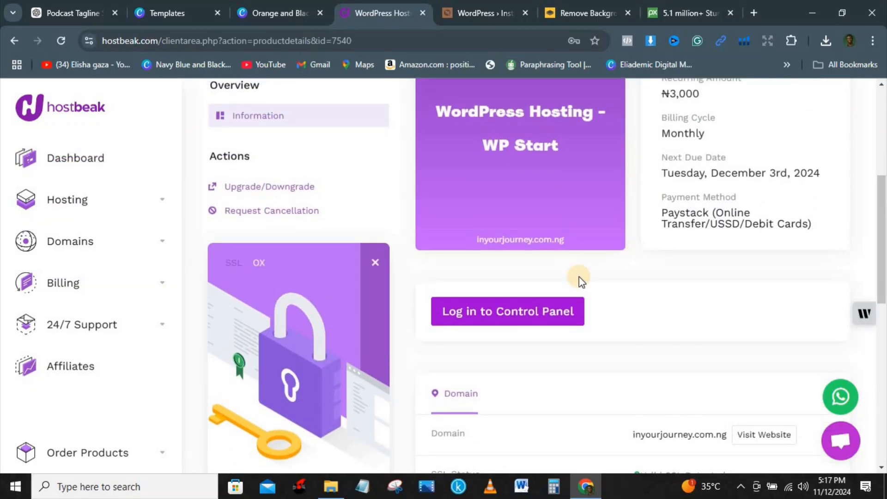
pyautogui.click(487, 326)
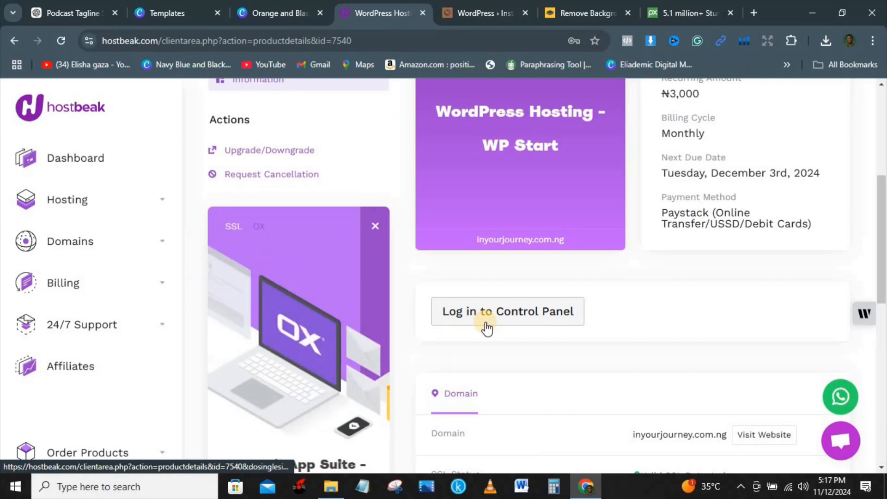
pyautogui.moveTo(883, 283); pyautogui.dragTo(884, 384)
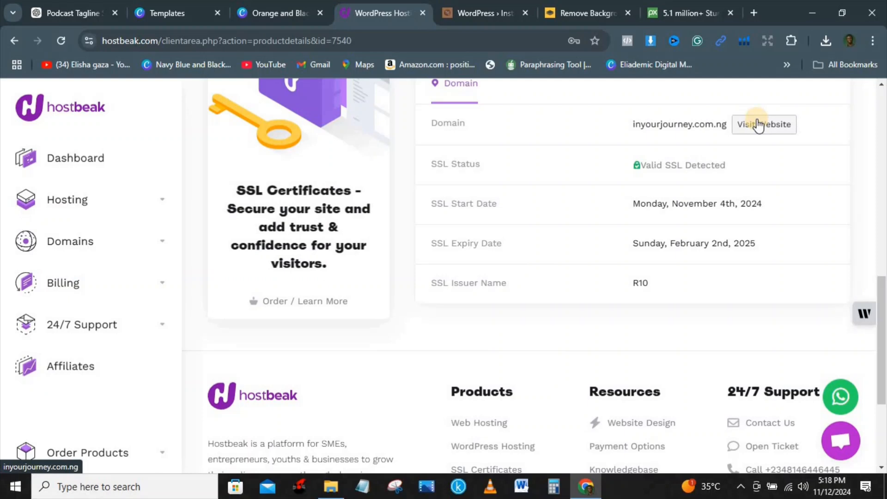
# - Switch to the WordPress installer for inyourjourney.com.ng and continue with English (United States) as the language
pyautogui.click(491, 7)
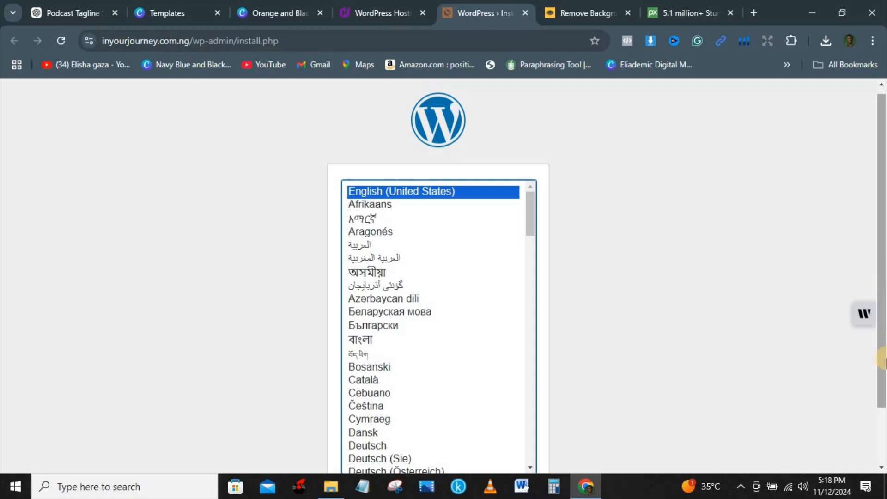
pyautogui.moveTo(882, 256); pyautogui.dragTo(883, 389)
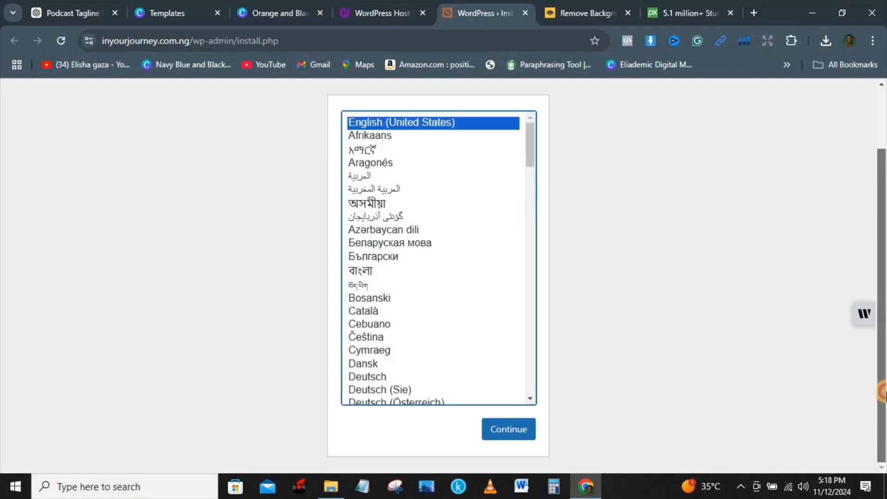
pyautogui.click(502, 430)
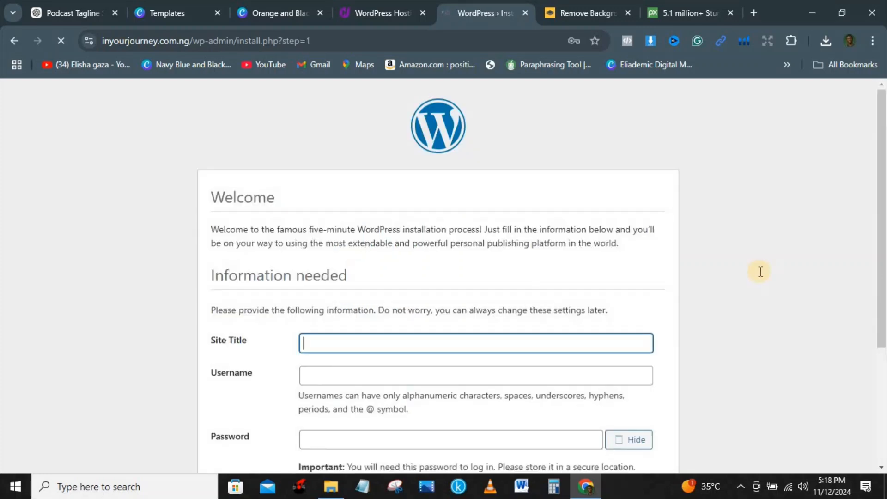
# - Enter the owner's full name as the site title and admin as the username in the WordPress installation form
pyautogui.moveTo(883, 185); pyautogui.dragTo(883, 296)
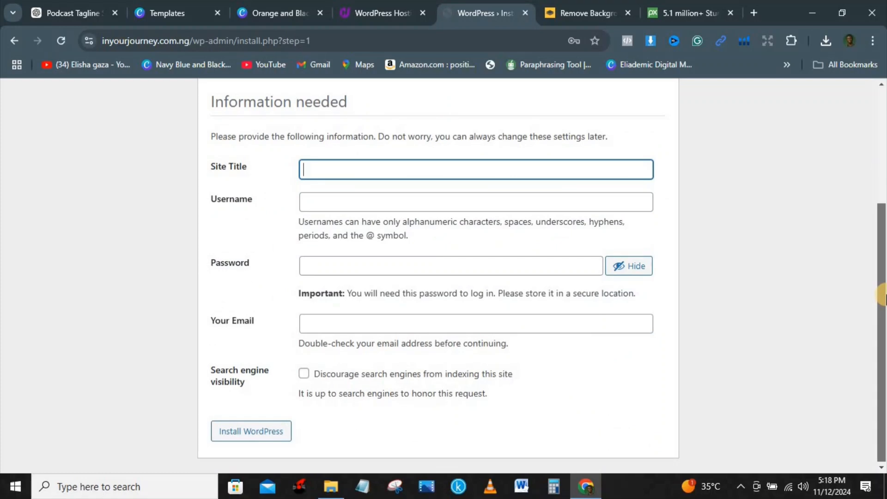
pyautogui.click(360, 172)
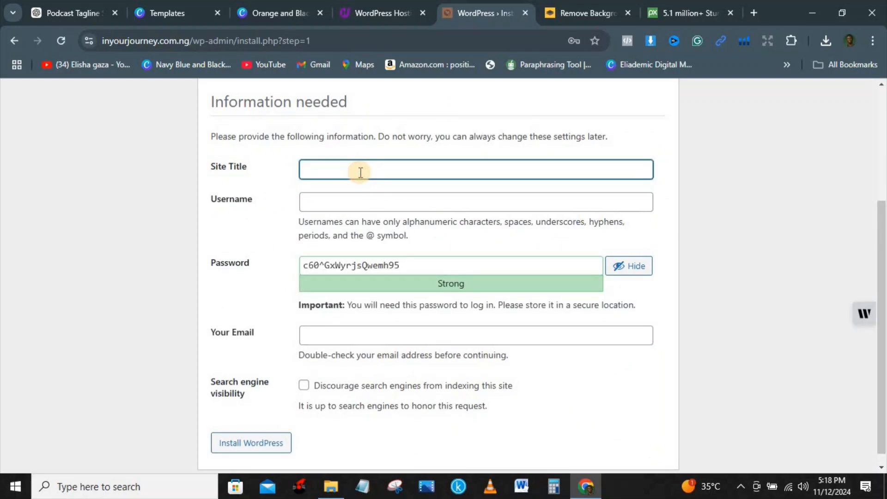
pyautogui.click(350, 205)
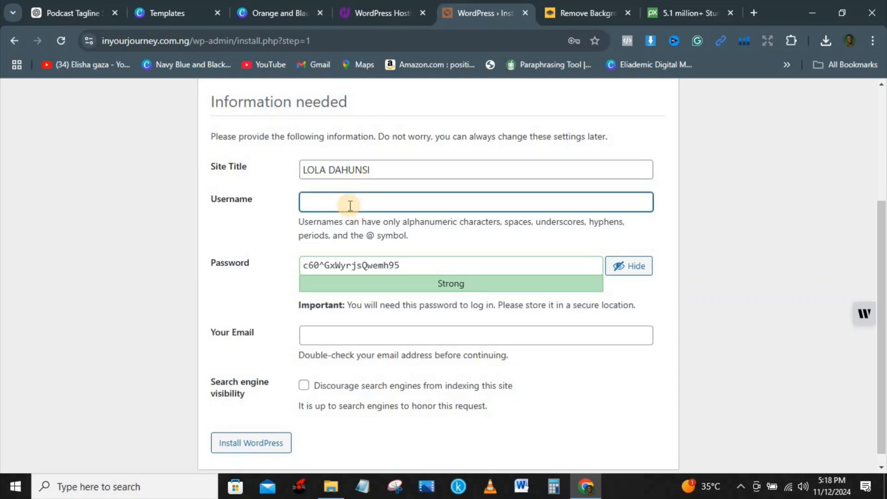
pyautogui.write('admin')
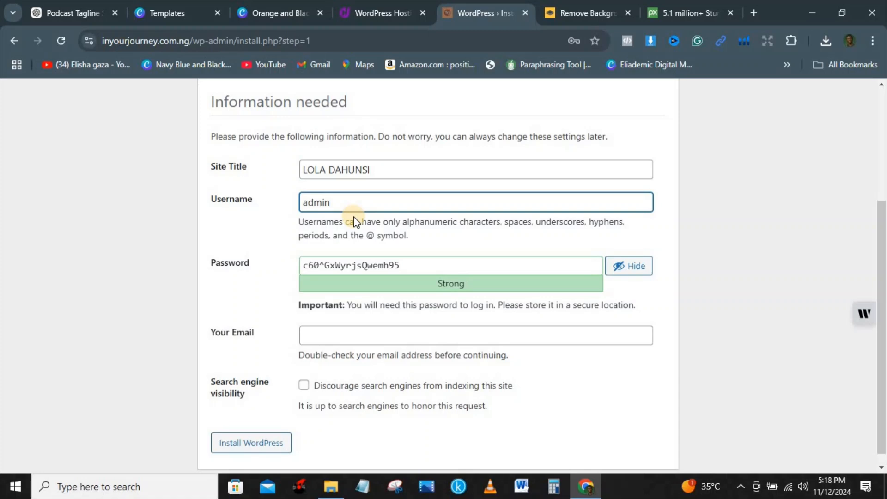
# - Replace the generated password in the installation form with the account's own password
pyautogui.click(416, 265)
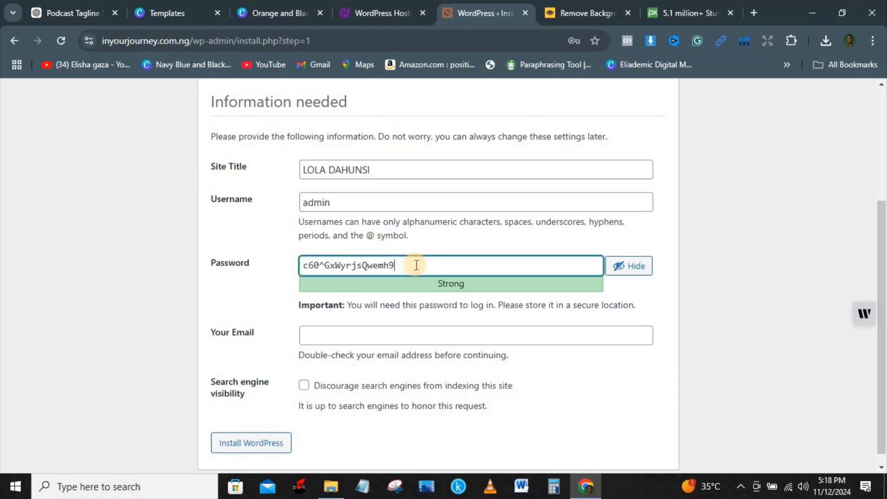
pyautogui.press('BackSpace')
pyautogui.press('BackSpace')
pyautogui.press('BackSpace')
pyautogui.press('BackSpace')
pyautogui.press('BackSpace')
pyautogui.press('BackSpace')
pyautogui.press('BackSpace')
pyautogui.press('BackSpace')
pyautogui.press('BackSpace')
pyautogui.press('BackSpace')
pyautogui.press('BackSpace')
pyautogui.press('BackSpace')
pyautogui.press('BackSpace')
pyautogui.press('BackSpace')
pyautogui.press('BackSpace')
pyautogui.press('BackSpace')
pyautogui.press('BackSpace')
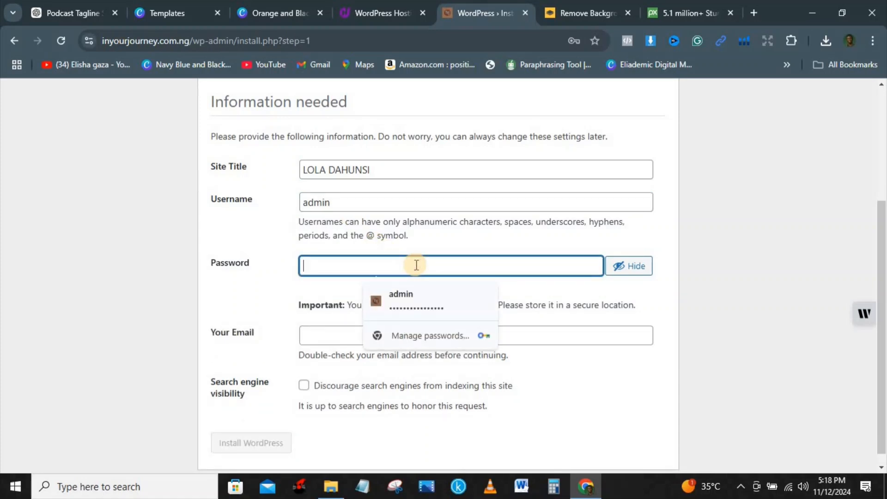
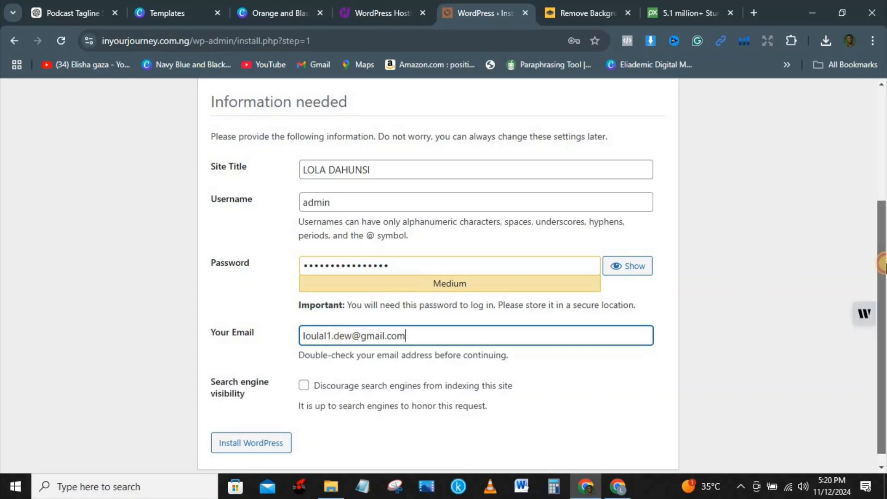
# - Run the WordPress installation with the completed form and continue to the site's login page
pyautogui.scroll(-1, 884, 284)
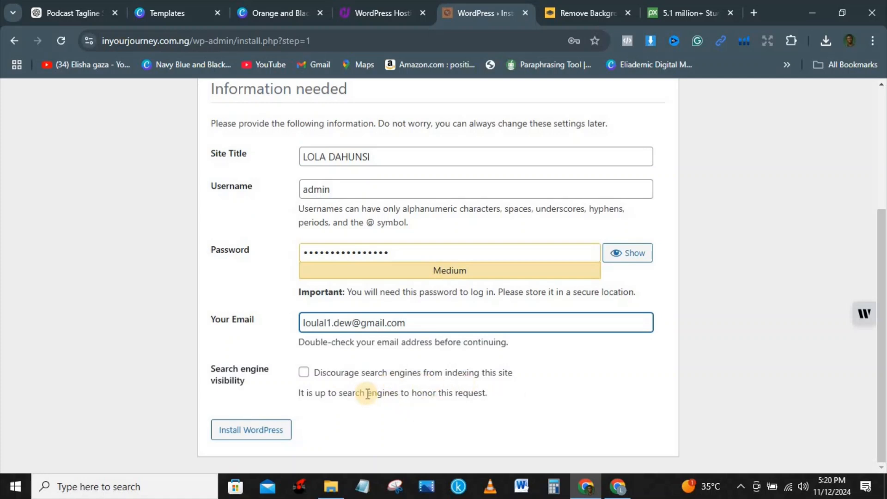
pyautogui.click(244, 429)
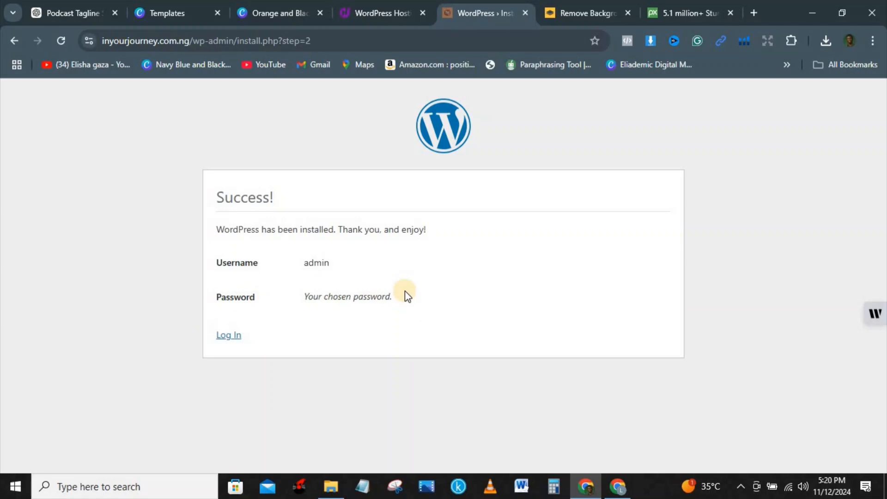
pyautogui.click(226, 336)
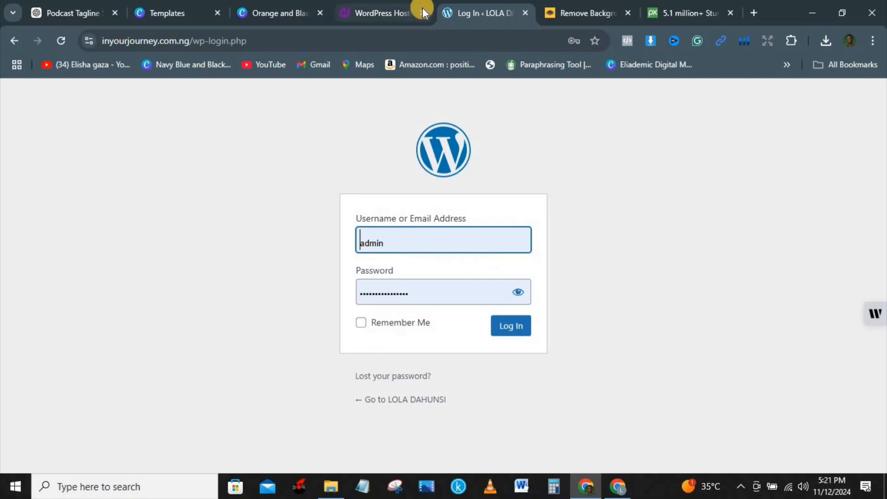
# - Open the login page through inyourjourney.com.ng/login in a new browser tab and close that tab again
pyautogui.click(754, 13)
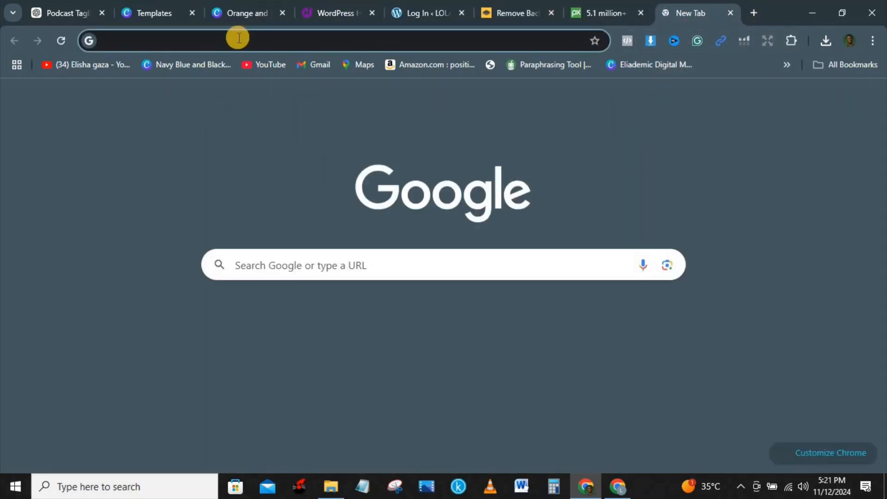
pyautogui.write('inyourjourney.com.ng/login')
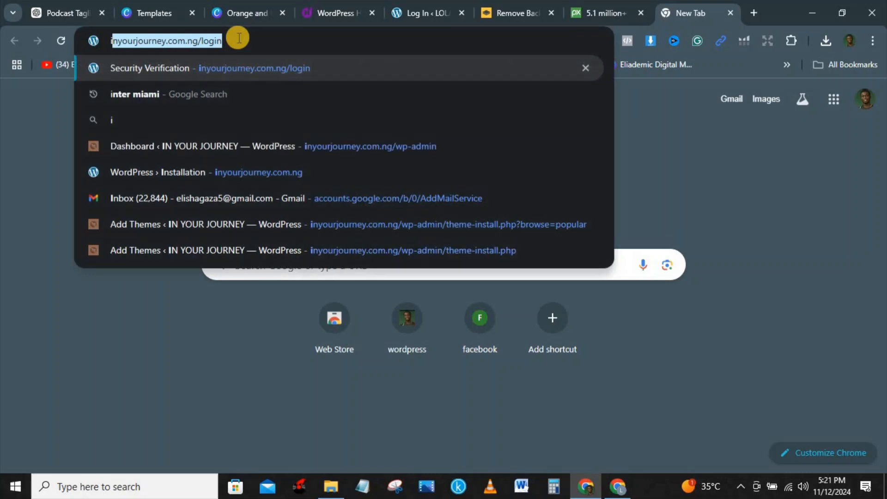
pyautogui.click(242, 39)
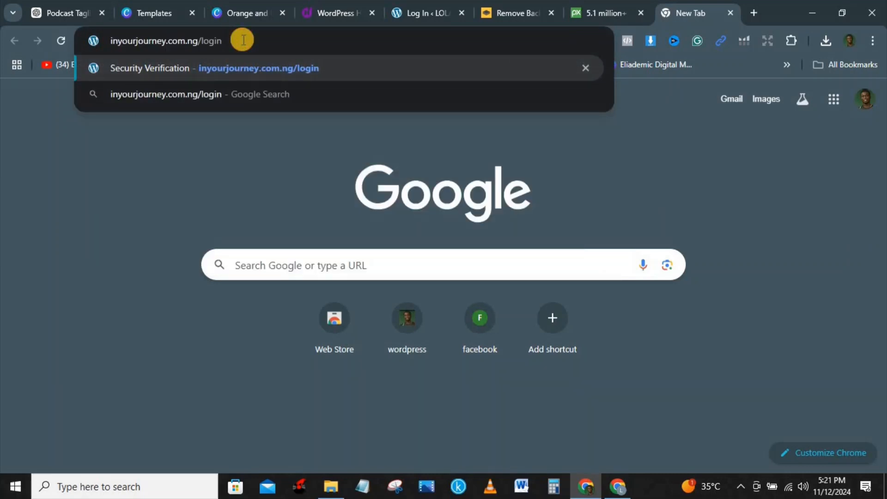
pyautogui.press('Return')
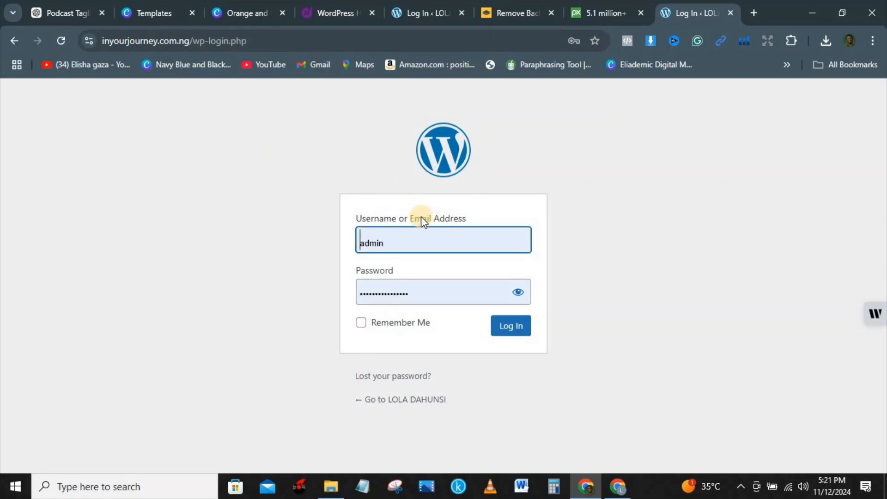
pyautogui.click(364, 251)
pyautogui.click(731, 12)
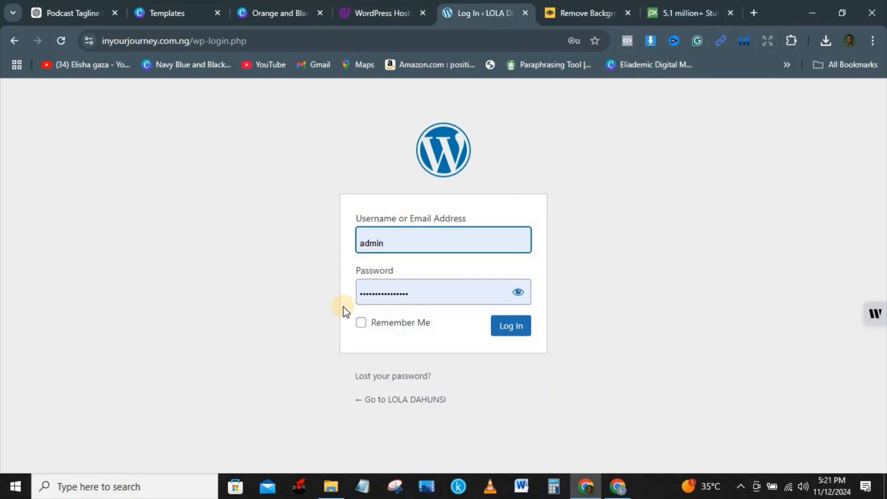
# - Log in to WordPress as admin with the saved password and Remember Me enabled
pyautogui.click(360, 323)
pyautogui.click(512, 328)
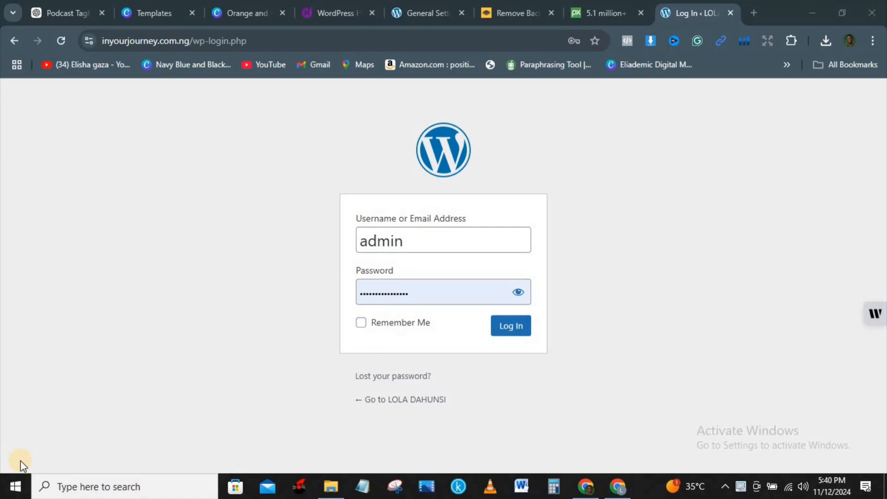
pyautogui.click(360, 323)
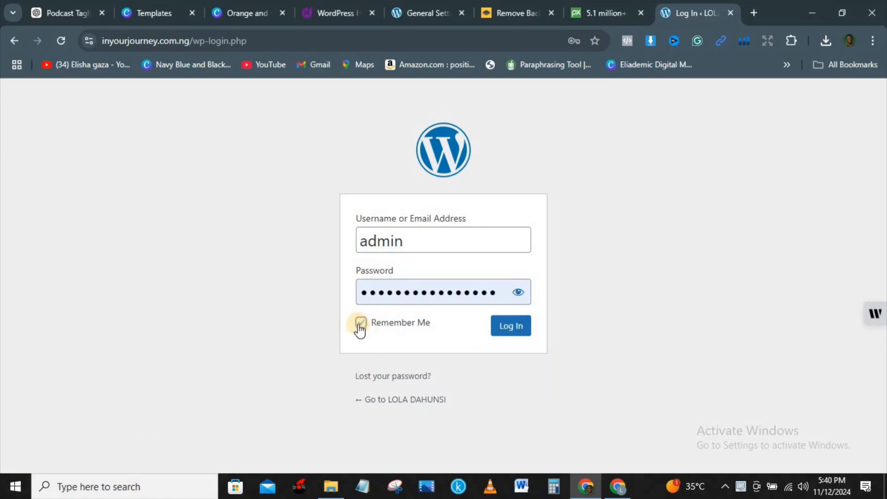
pyautogui.click(514, 329)
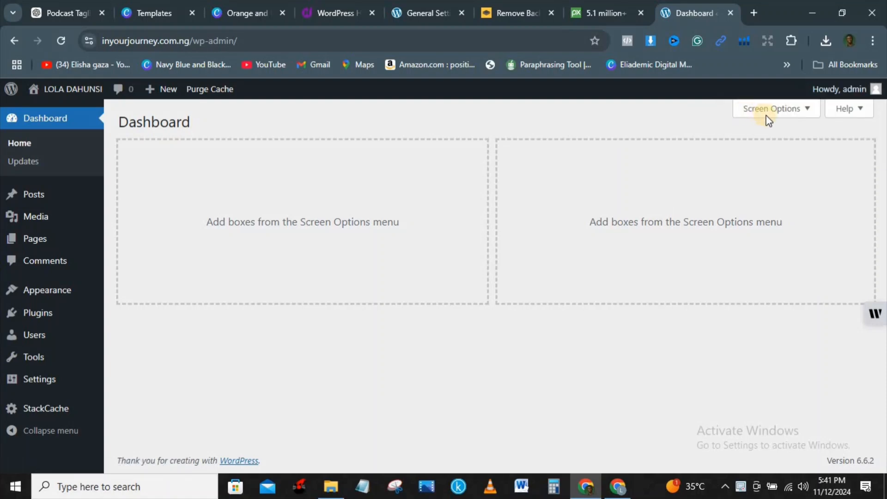
# - Show the Site Health Status, At a Glance, Activity, Quick Draft, WordPress Events and News, and Welcome boxes on the dashboard
pyautogui.click(783, 110)
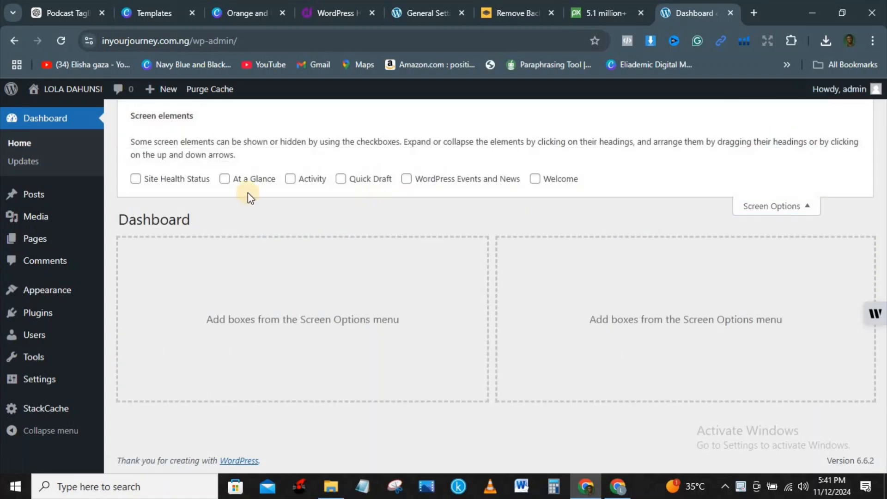
pyautogui.click(136, 182)
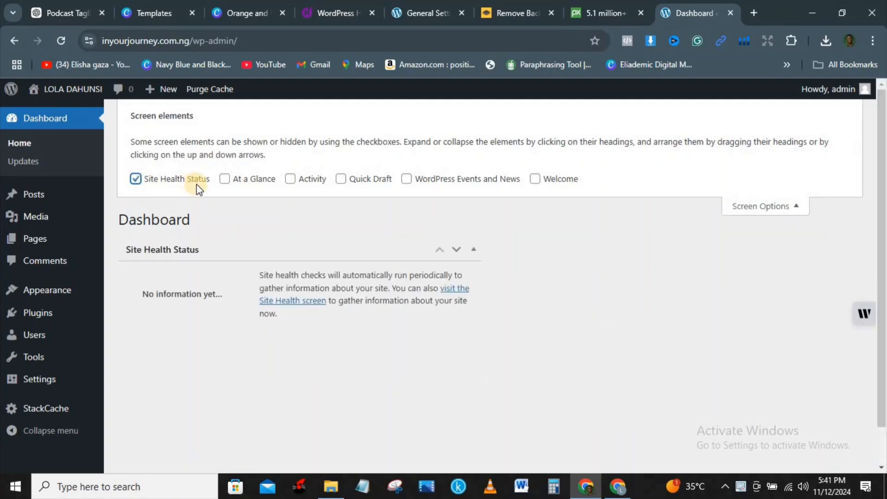
pyautogui.click(225, 181)
pyautogui.click(290, 180)
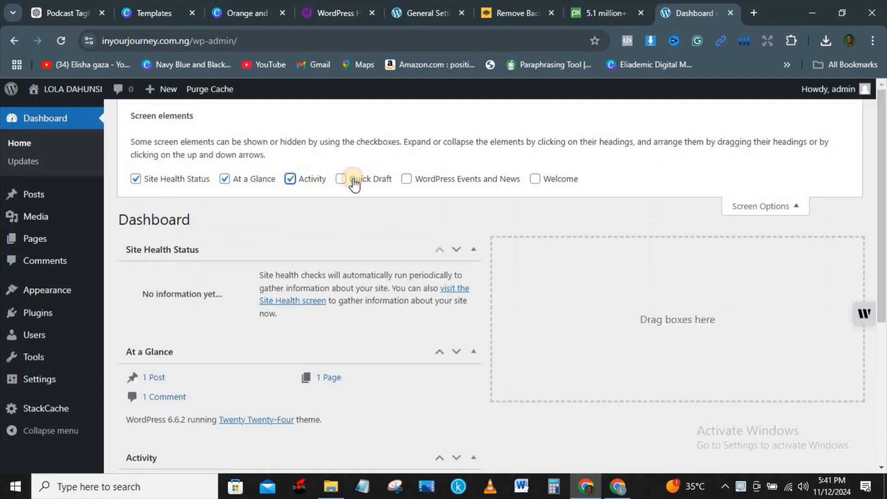
pyautogui.click(341, 179)
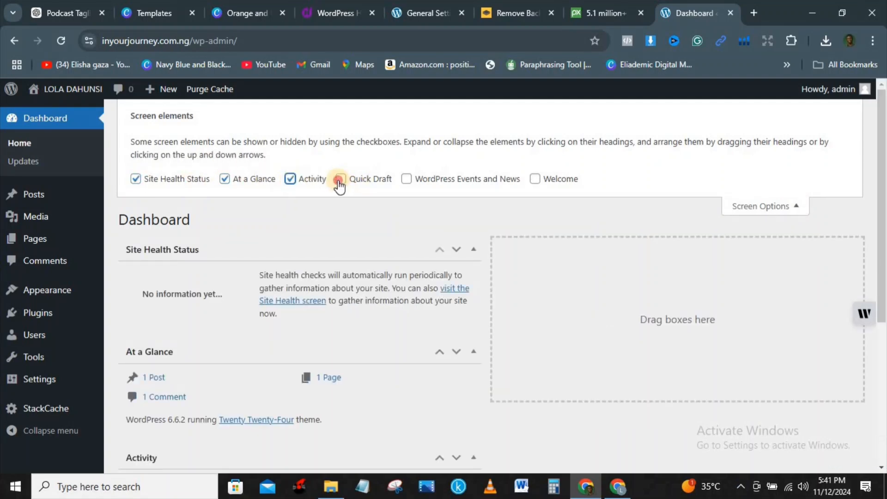
pyautogui.click(407, 181)
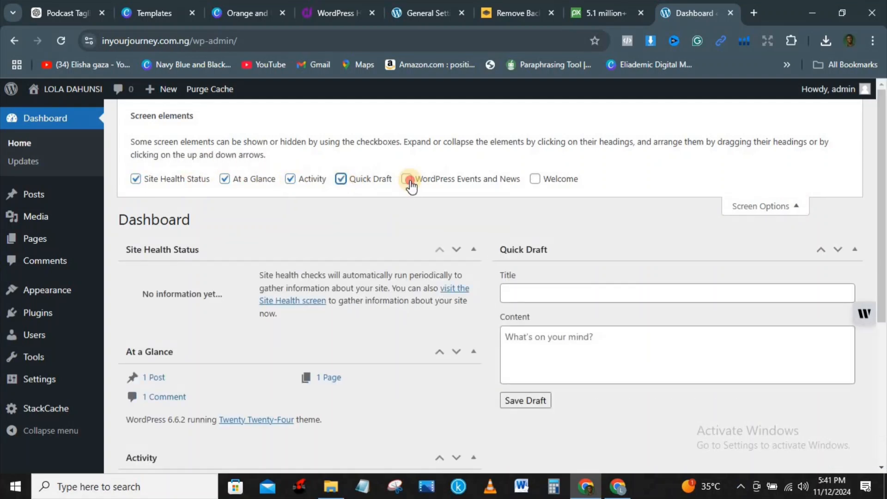
pyautogui.click(534, 179)
pyautogui.click(772, 207)
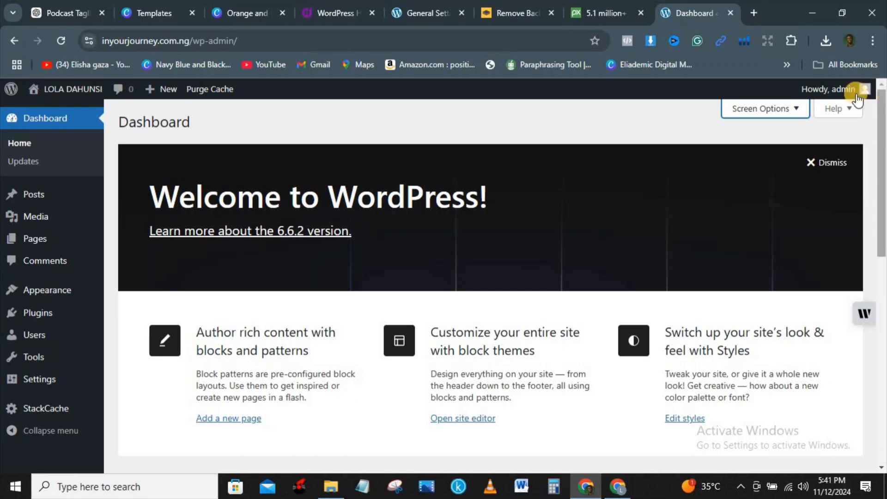
# - Hide all six dashboard boxes again, from Welcome through Site Health Status, and collapse the screen options
pyautogui.click(791, 109)
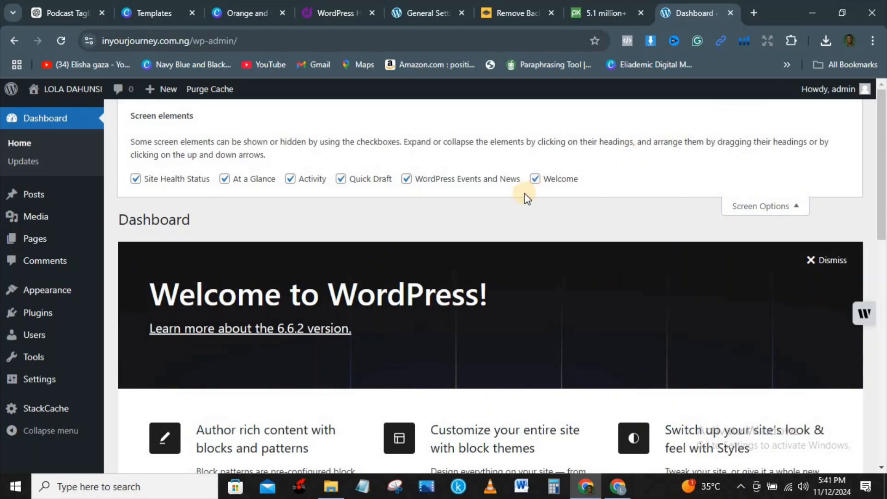
pyautogui.click(534, 180)
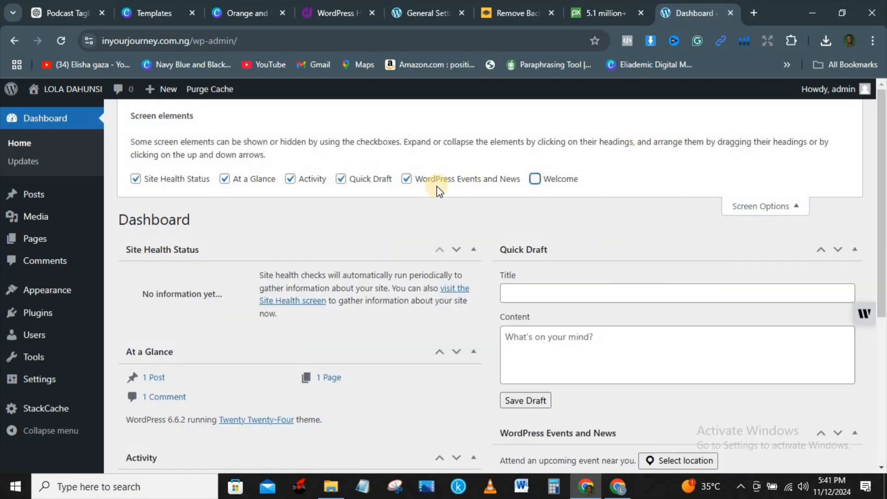
pyautogui.click(406, 179)
pyautogui.click(340, 179)
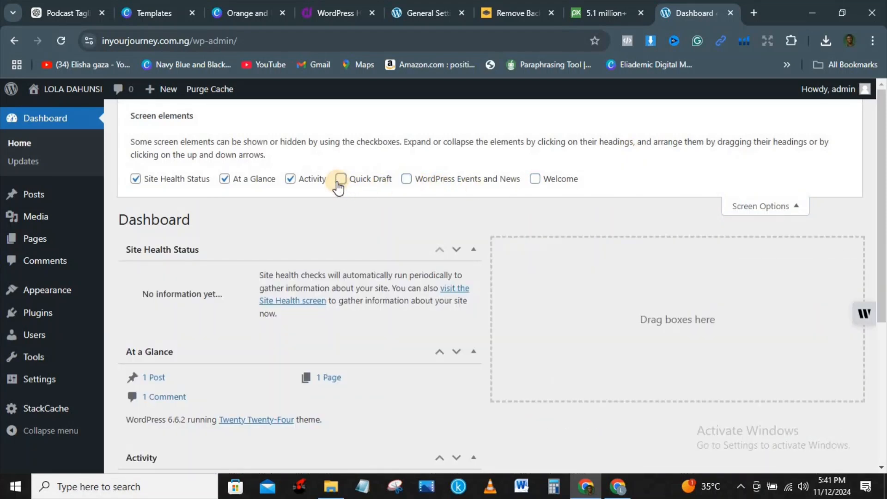
pyautogui.click(290, 179)
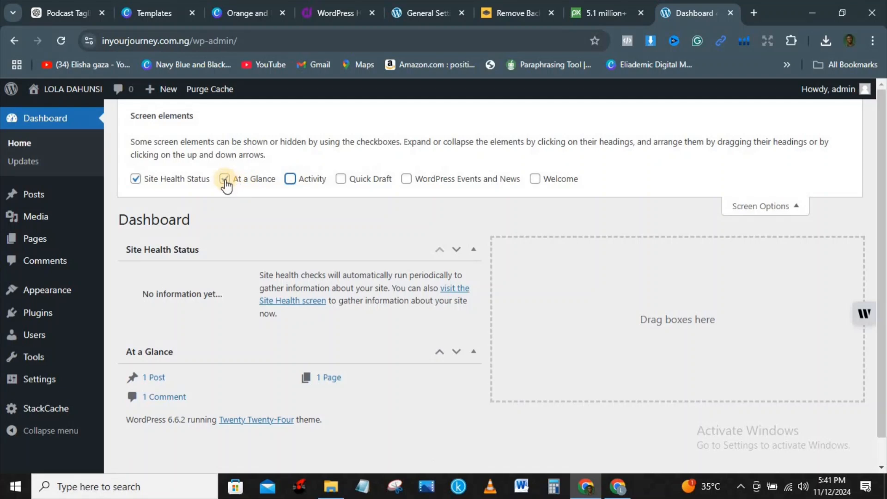
pyautogui.click(225, 179)
pyautogui.click(135, 179)
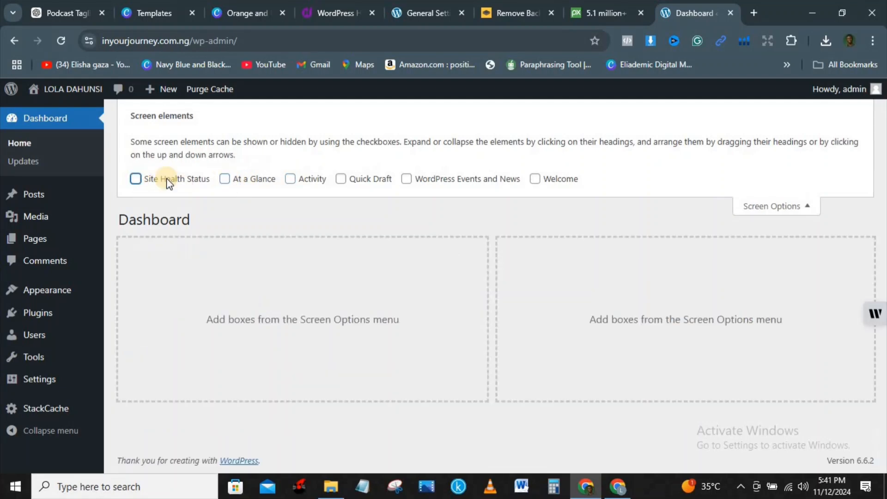
pyautogui.click(802, 209)
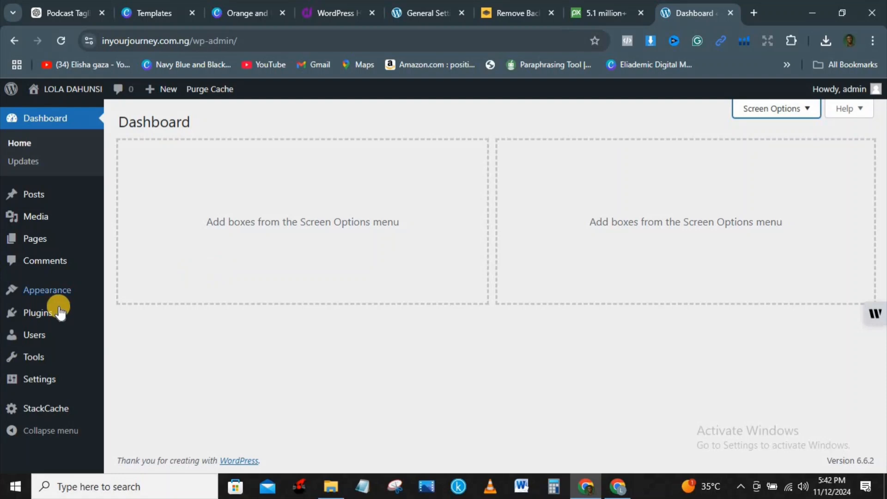
# - Review the site's General Settings and the podcast tagline suggestions in ChatGPT, and return to the settings page
pyautogui.moveTo(46, 385)
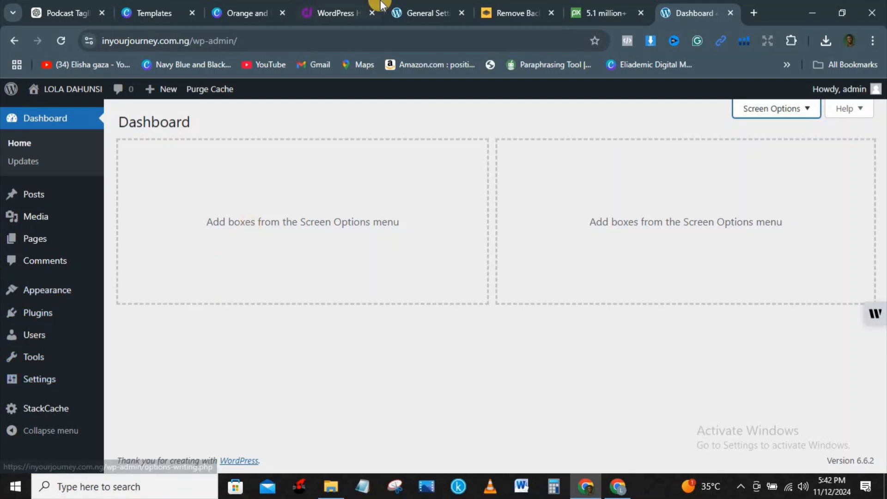
pyautogui.click(412, 4)
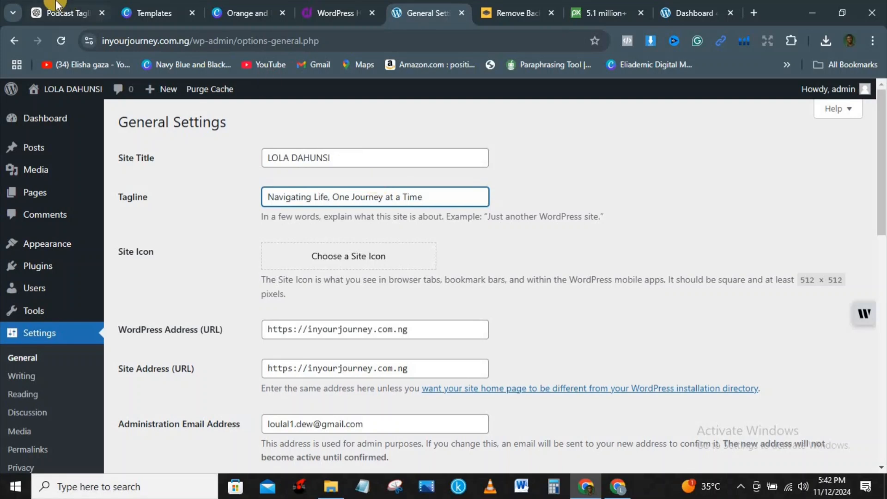
pyautogui.click(64, 13)
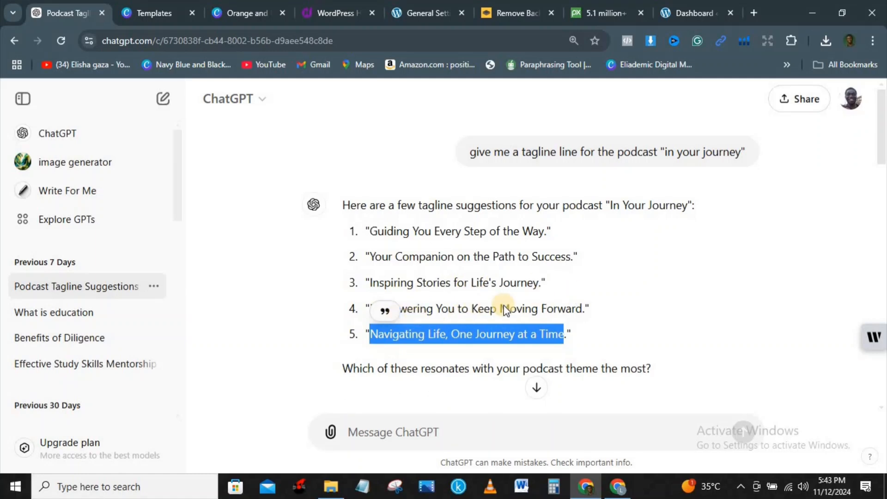
pyautogui.click(638, 288)
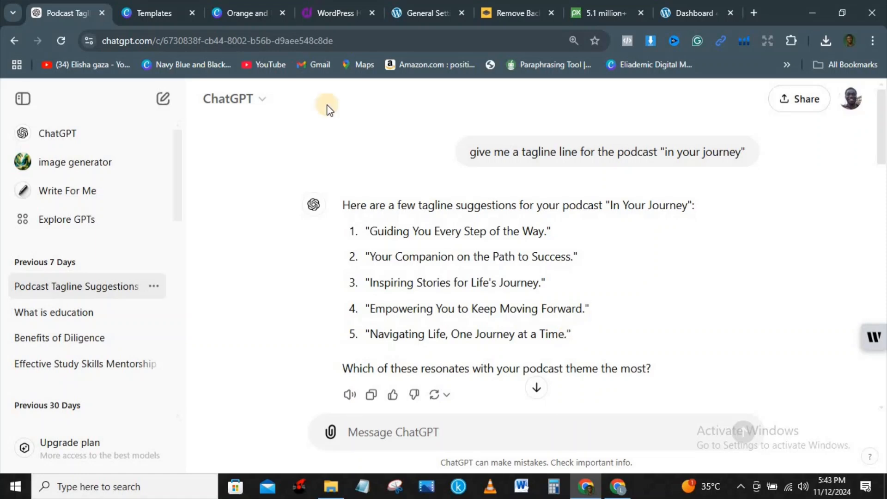
pyautogui.click(414, 10)
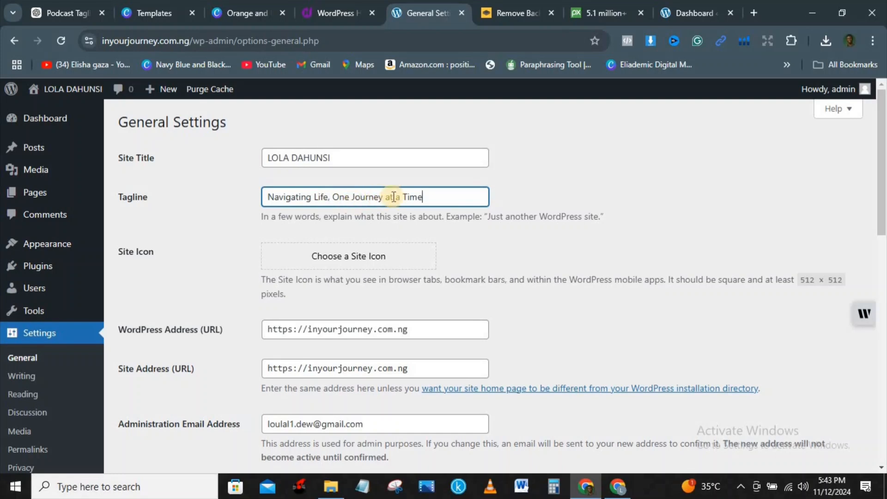
# - Upload the image "funmilol picture" from Downloads in the site icon chooser of the General Settings
pyautogui.moveTo(882, 167); pyautogui.dragTo(883, 179)
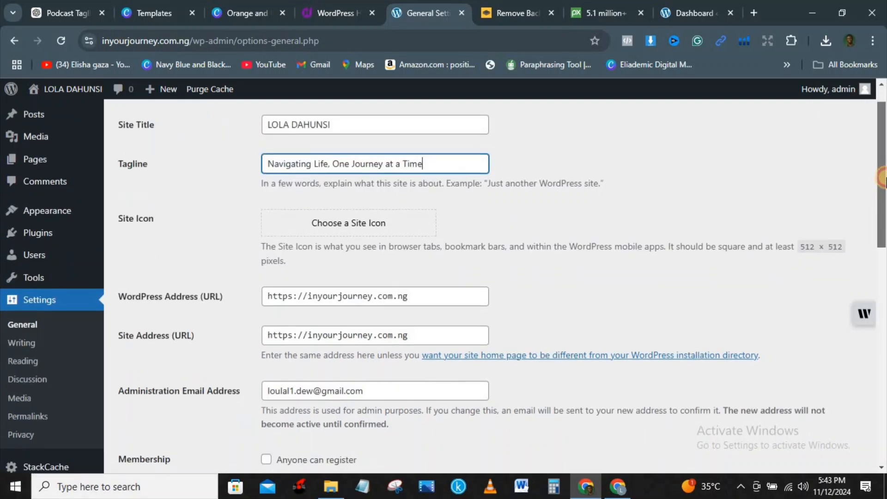
pyautogui.click(395, 226)
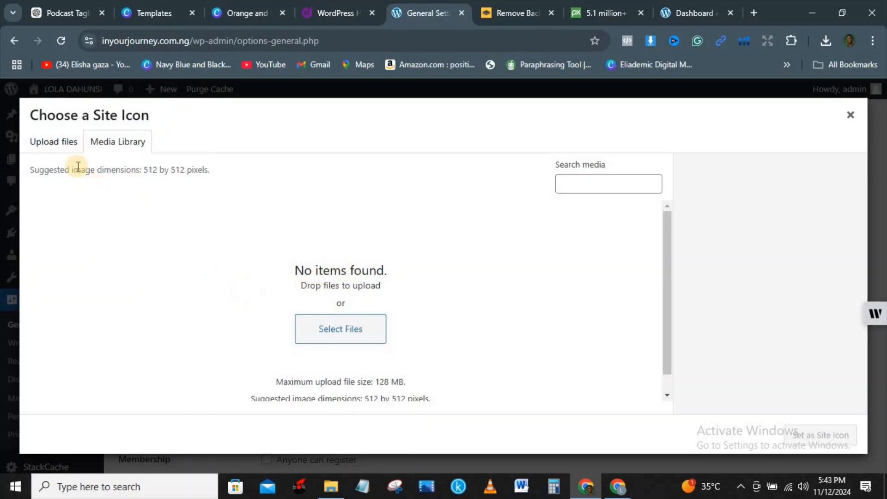
pyautogui.click(51, 145)
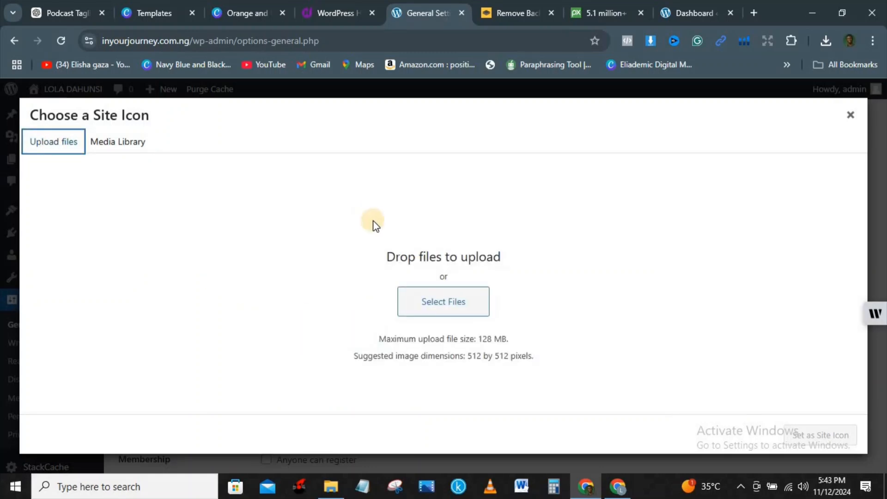
pyautogui.click(456, 306)
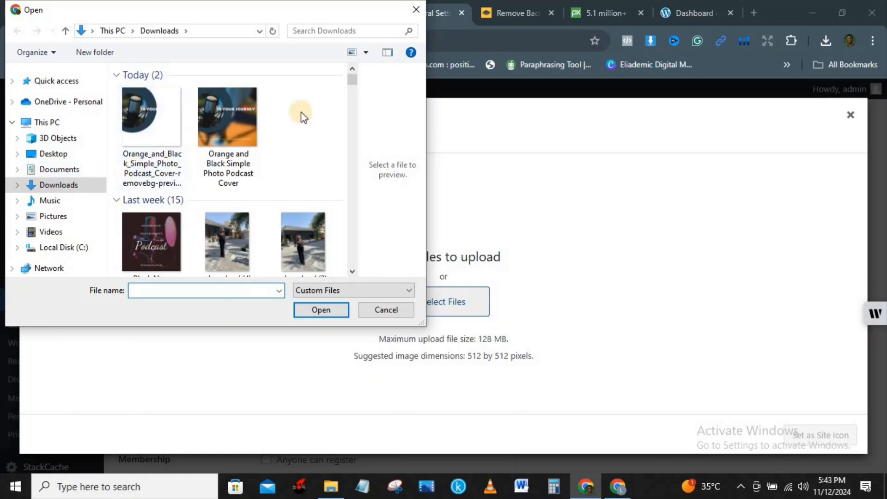
pyautogui.moveTo(348, 79); pyautogui.dragTo(351, 88)
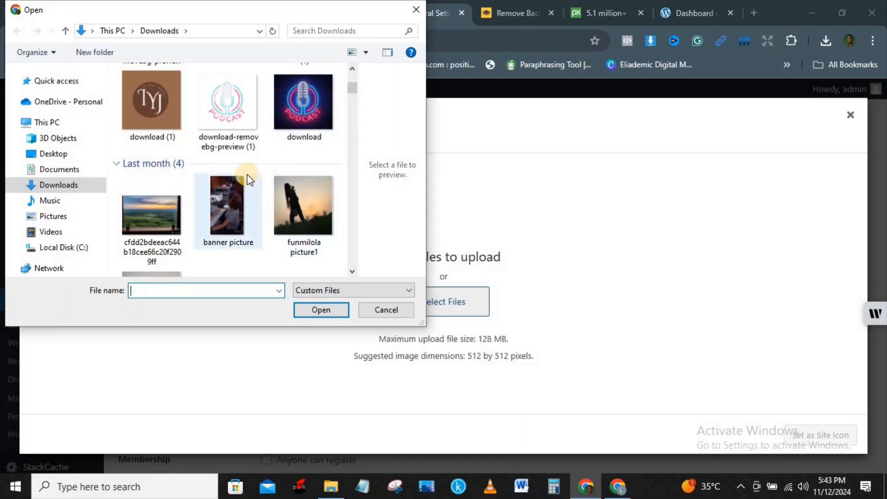
pyautogui.moveTo(350, 84); pyautogui.dragTo(350, 87)
pyautogui.click(154, 180)
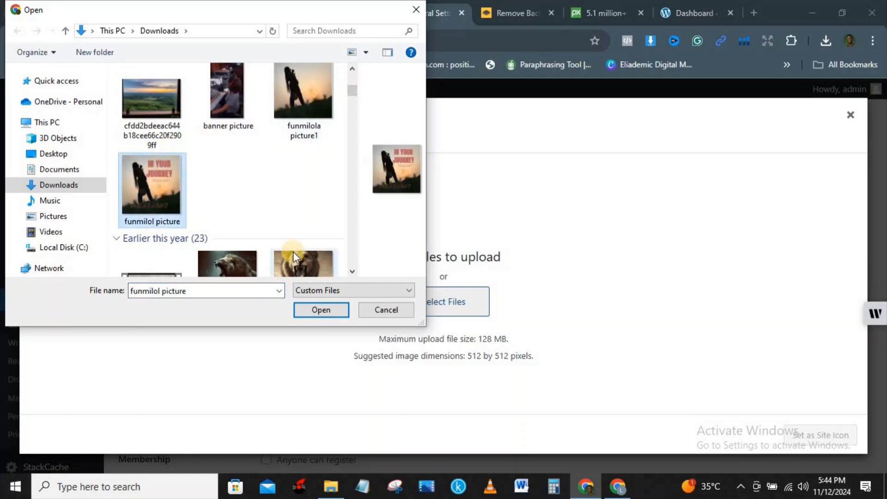
pyautogui.click(321, 310)
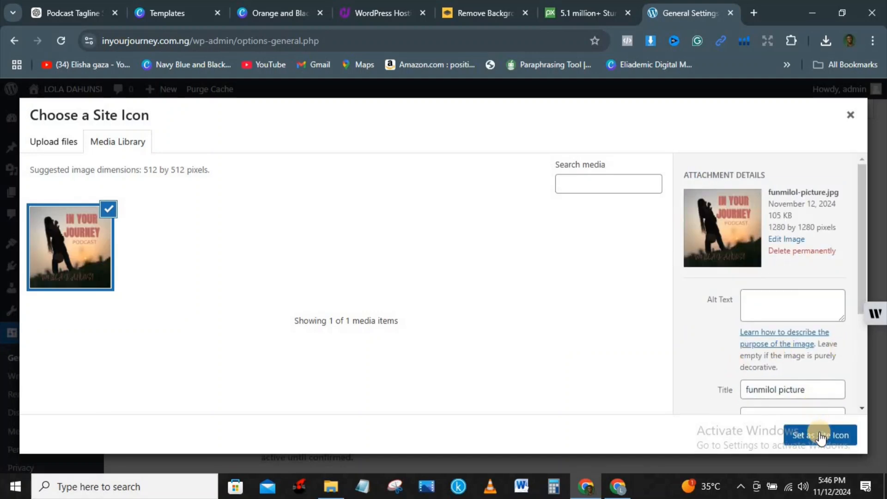
# - Set the uploaded podcast image as the site icon, cropped to its full square
pyautogui.click(821, 436)
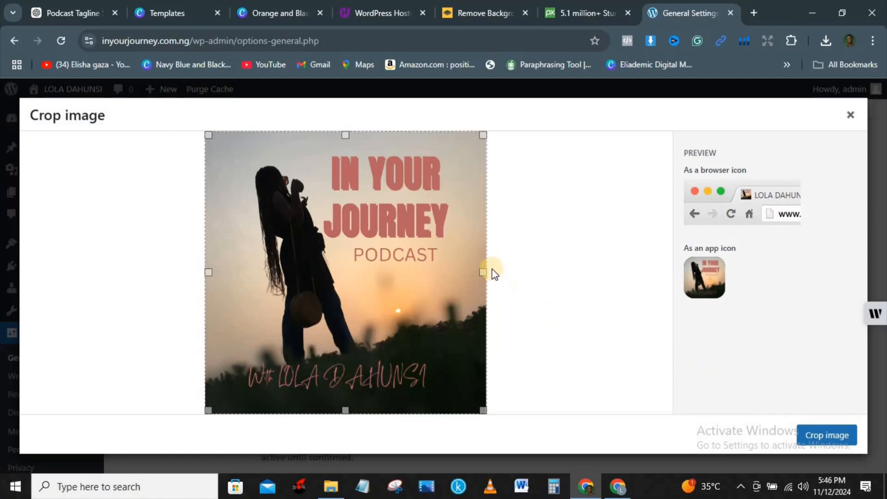
pyautogui.click(830, 436)
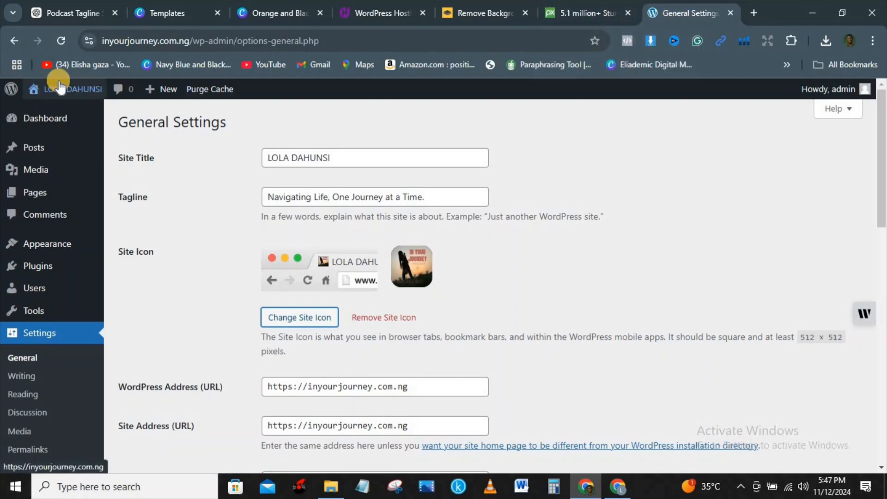
# - View the site's front page in a new tab to check its title and icon
pyautogui.moveTo(62, 95)
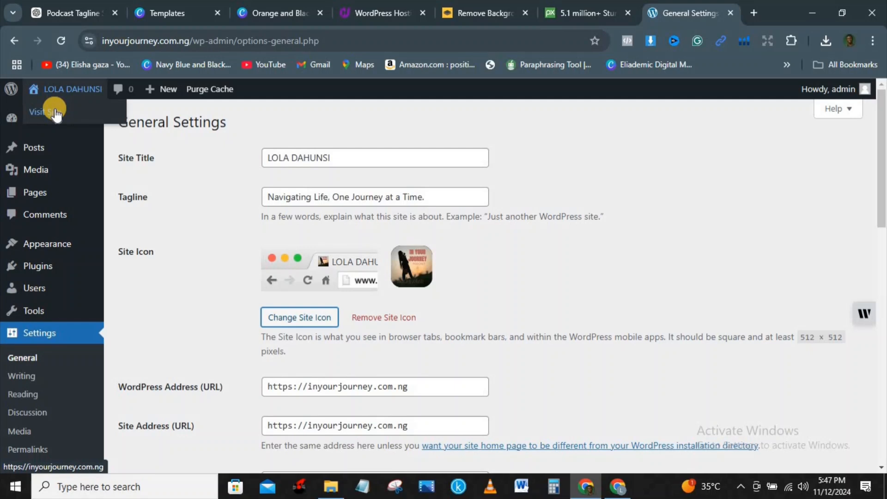
pyautogui.rightClick(55, 113)
pyautogui.click(98, 123)
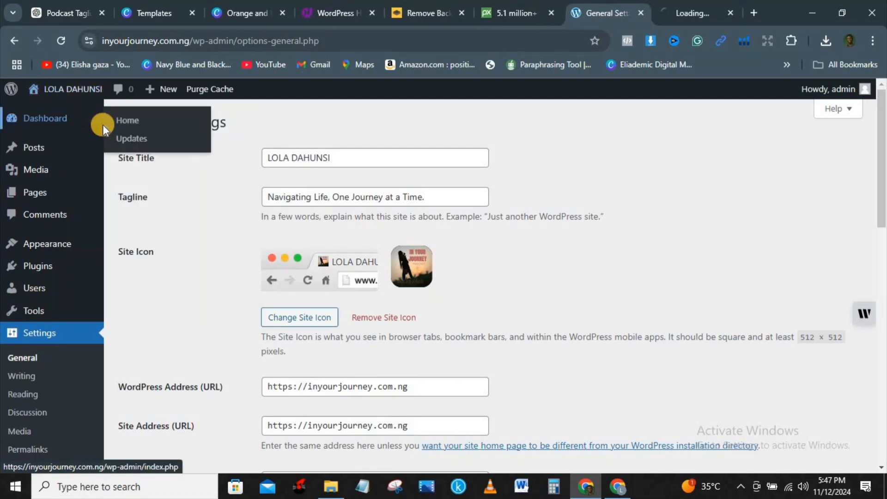
pyautogui.click(689, 12)
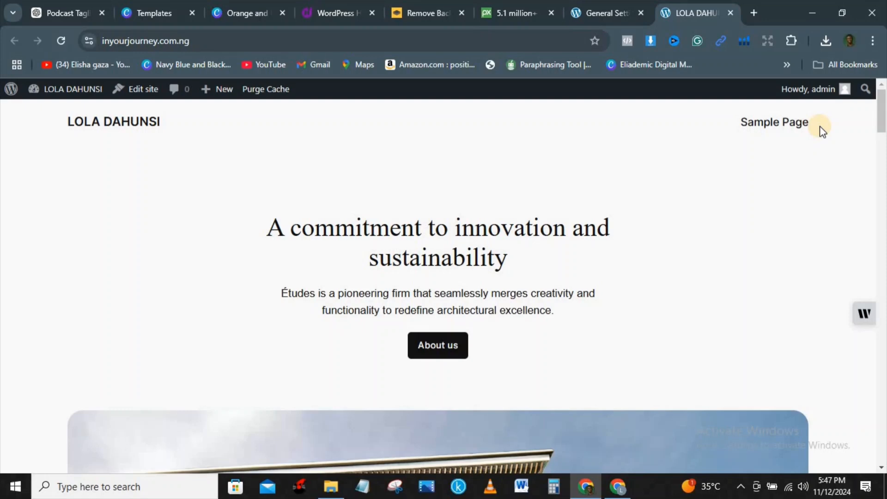
pyautogui.moveTo(881, 108)
pyautogui.mouseDown()
pyautogui.moveTo(885, 195)
pyautogui.moveTo(867, 110)
pyautogui.mouseUp()
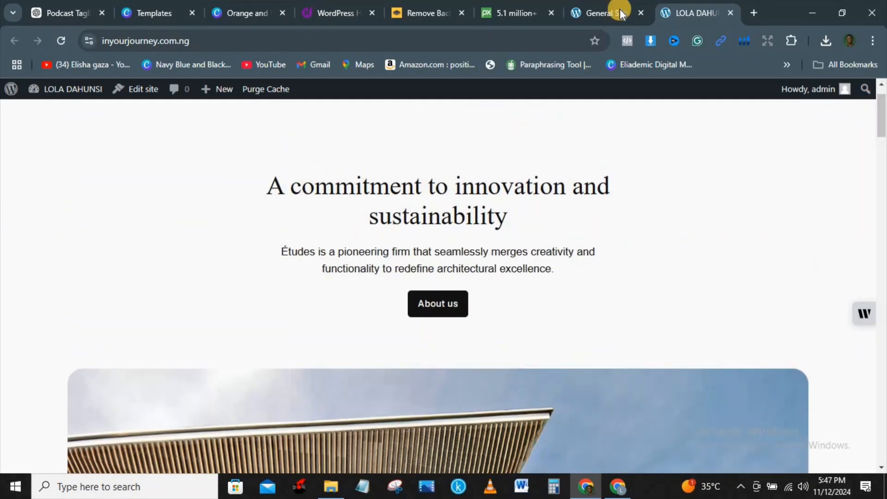
# - Return to the General Settings page and save the changes
pyautogui.click(597, 13)
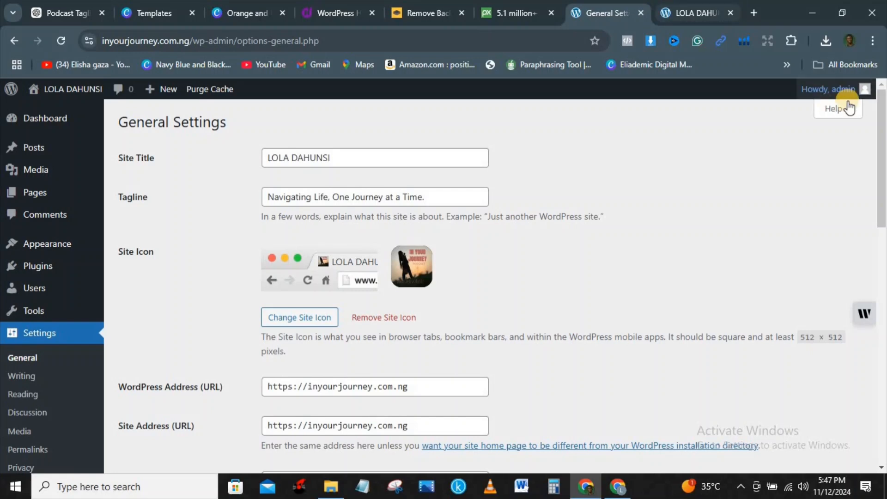
pyautogui.moveTo(882, 124); pyautogui.dragTo(883, 416)
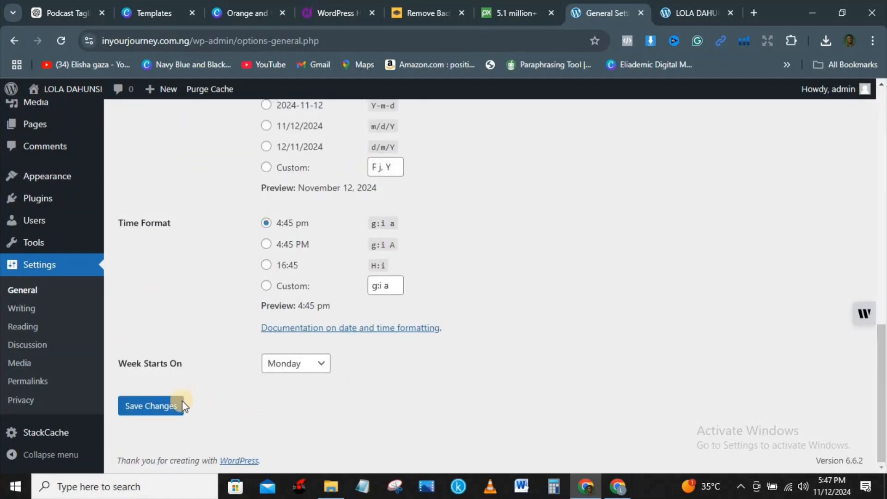
pyautogui.click(147, 409)
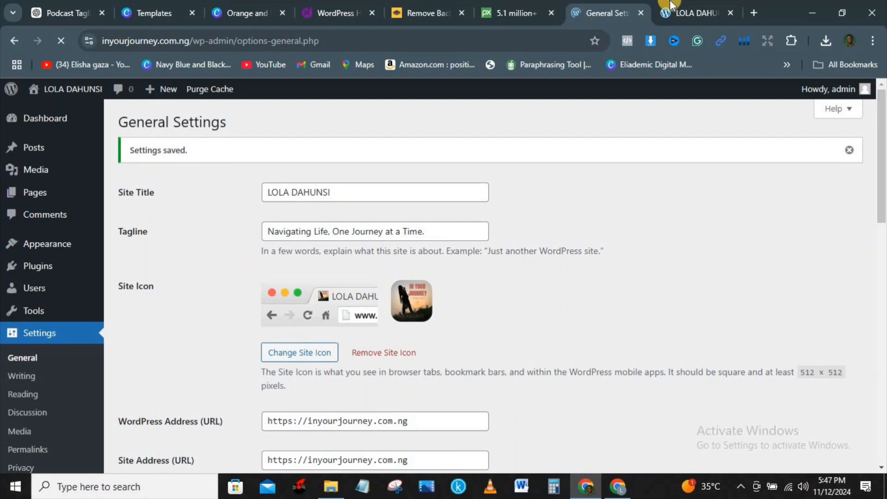
# - Reload the site's front page and check its browser icon and tagline
pyautogui.click(696, 12)
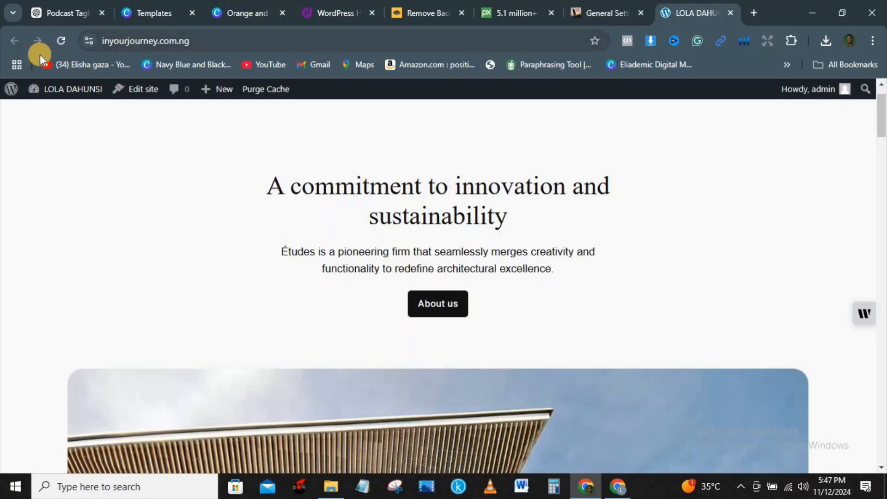
pyautogui.click(63, 40)
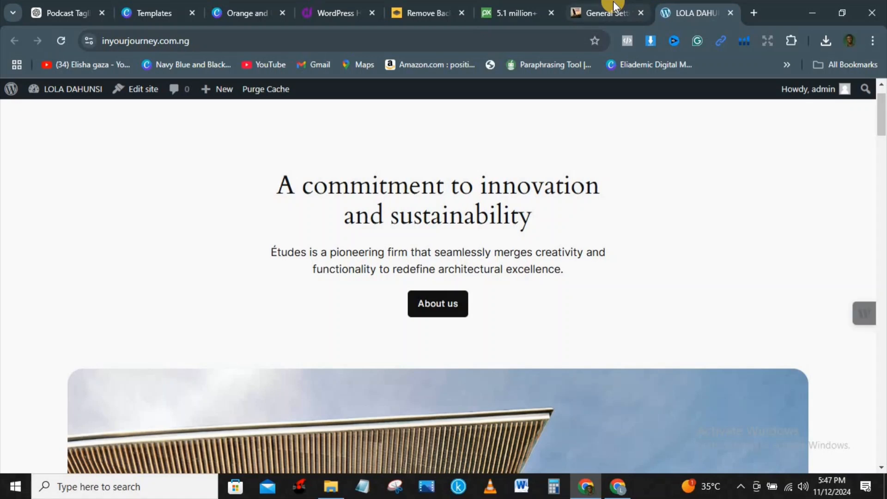
pyautogui.moveTo(614, 4)
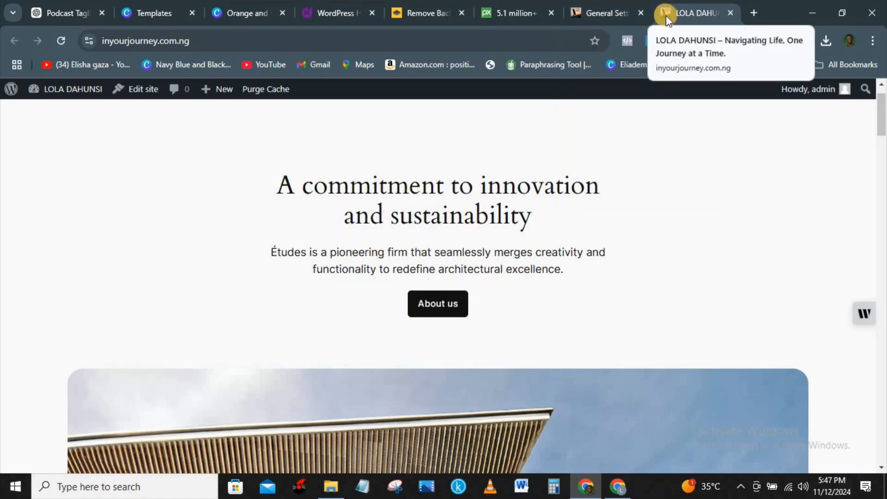
# - Return to the site's administration and review the Writing Settings and Reading Settings
pyautogui.click(603, 10)
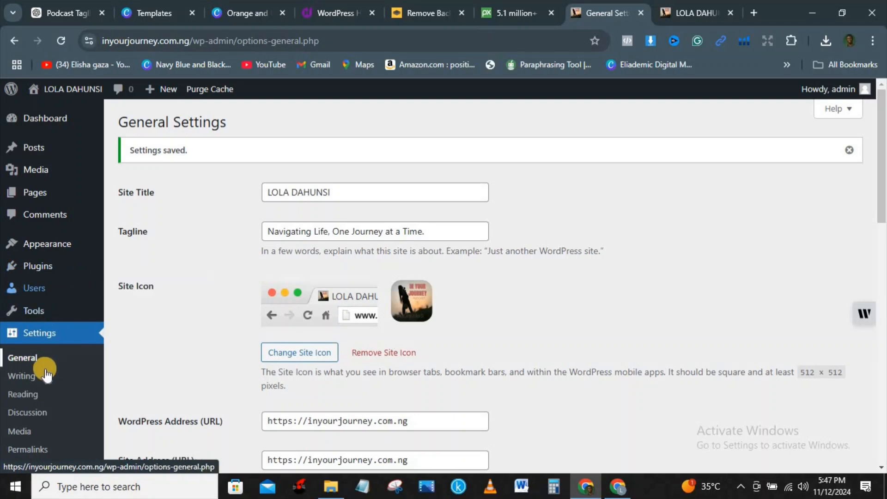
pyautogui.click(18, 378)
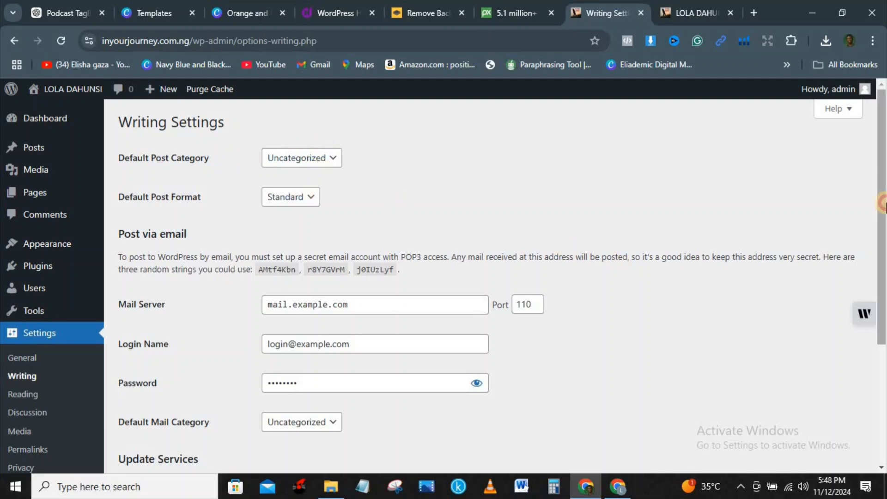
pyautogui.moveTo(883, 183); pyautogui.dragTo(883, 362)
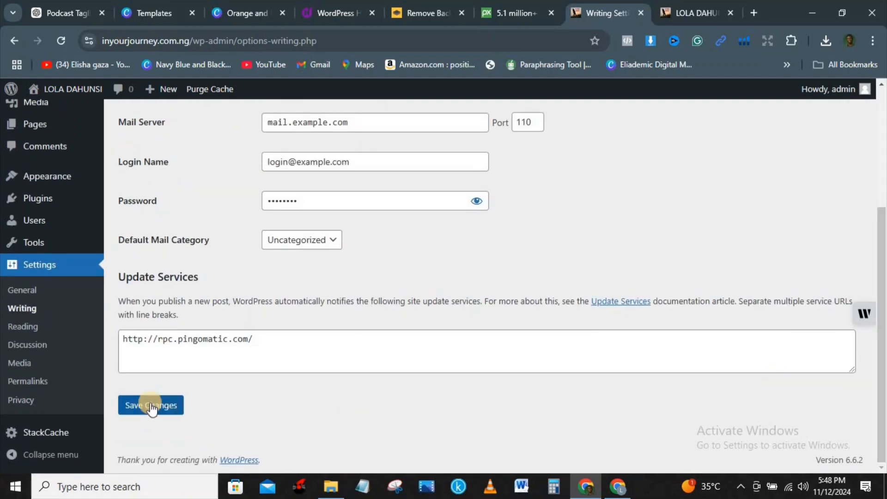
pyautogui.click(28, 328)
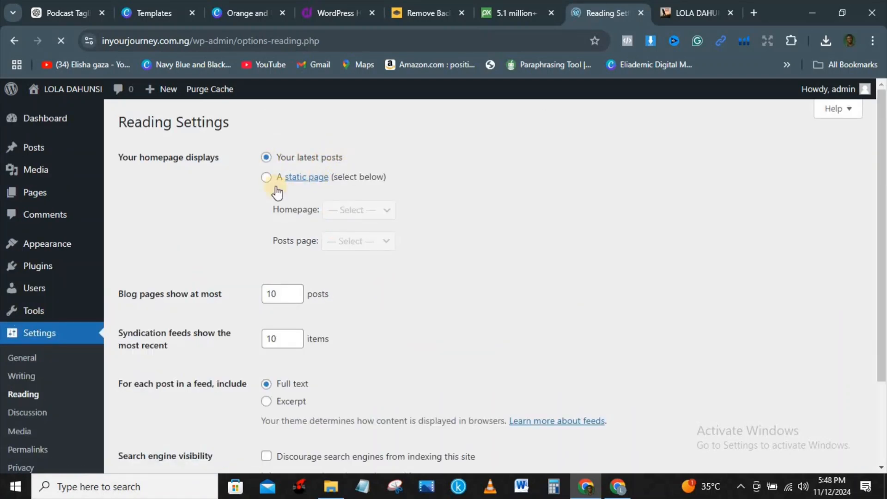
pyautogui.moveTo(882, 183); pyautogui.dragTo(882, 291)
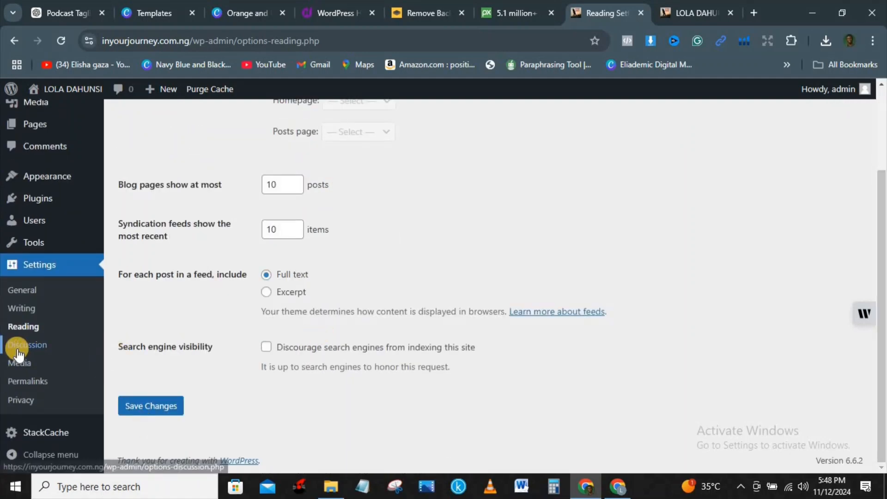
# - Set the permalink structure to Post name in the Permalink Settings and save the changes
pyautogui.click(22, 384)
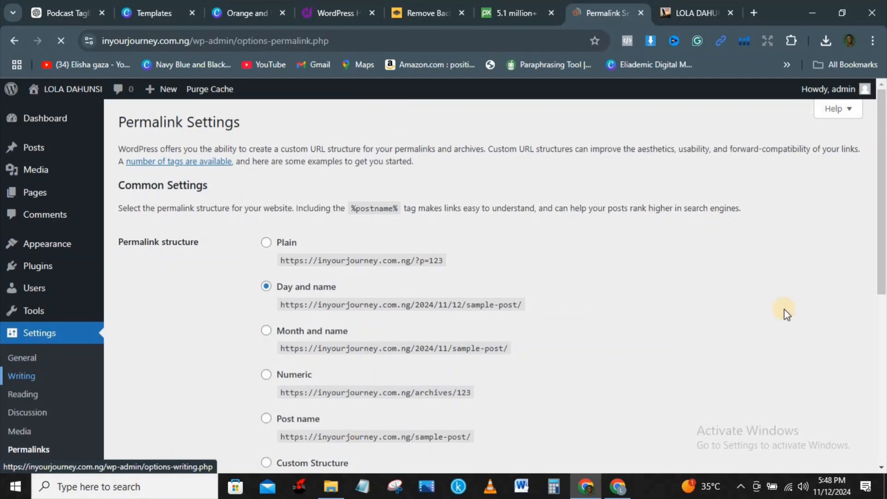
pyautogui.scroll(-5, 884, 323)
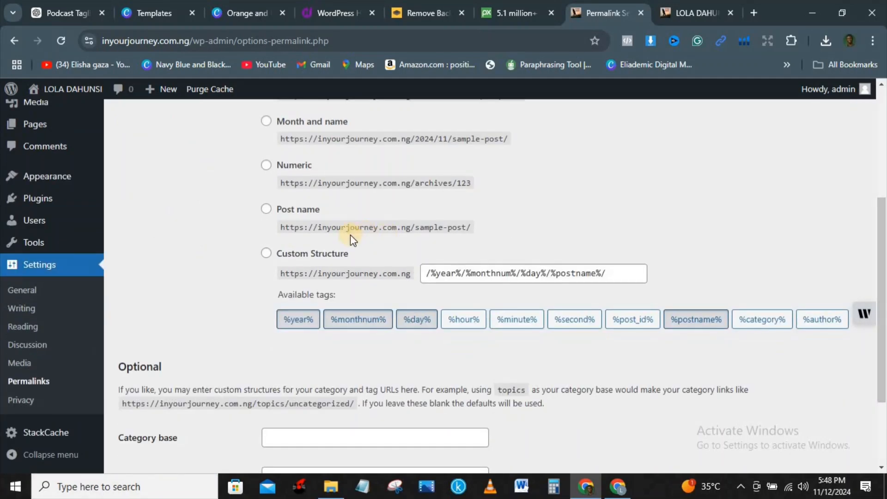
pyautogui.click(266, 211)
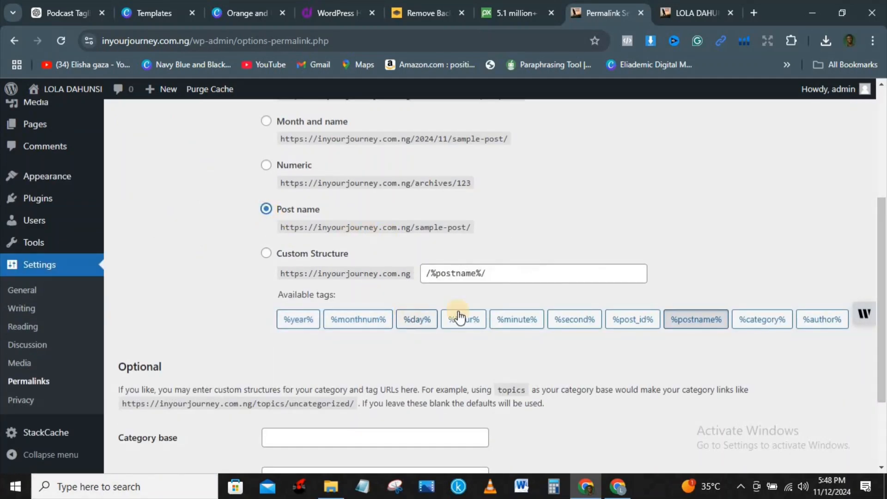
pyautogui.moveTo(882, 265); pyautogui.dragTo(882, 325)
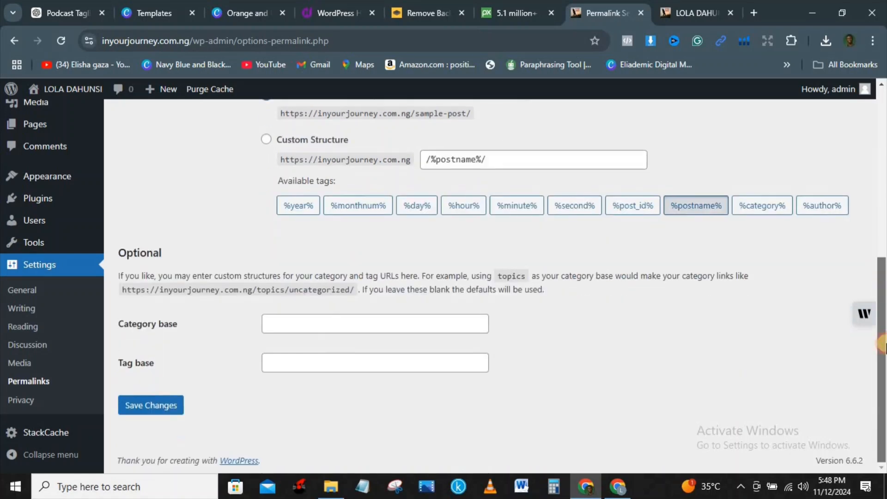
pyautogui.click(148, 407)
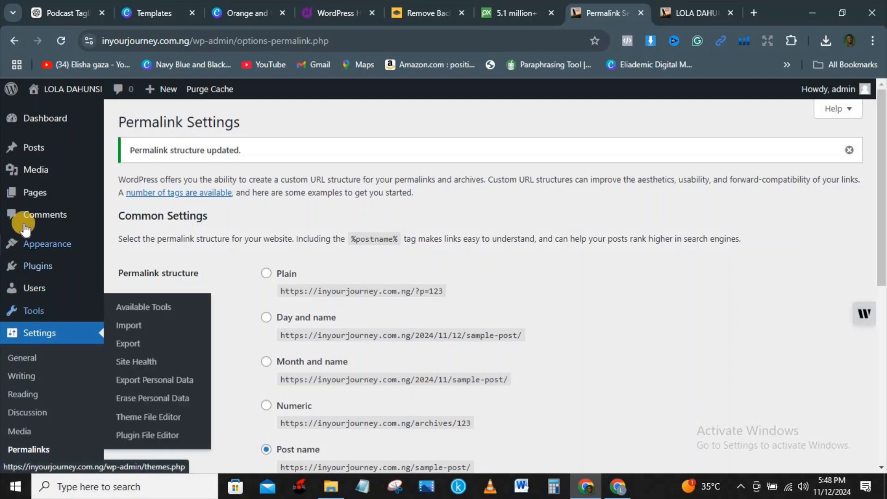
# - View the published "Hello world!" post from the All Posts list in a new tab, close it and return to the list
pyautogui.moveTo(29, 161)
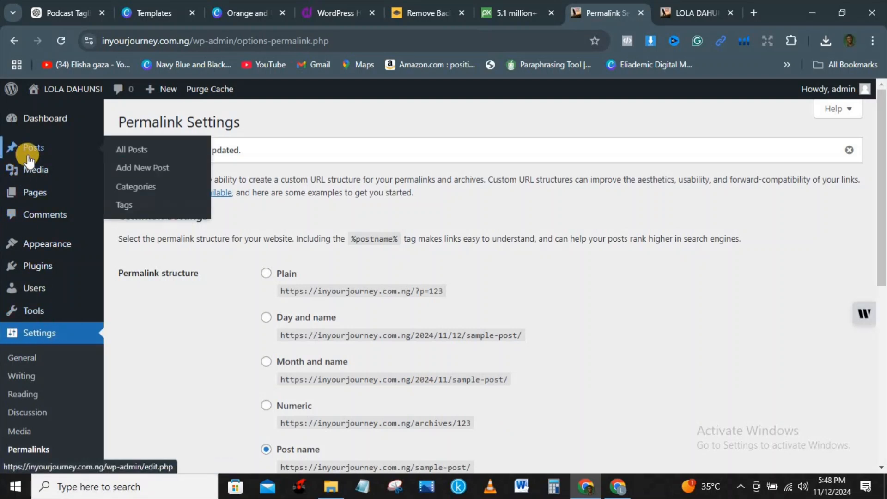
pyautogui.click(129, 149)
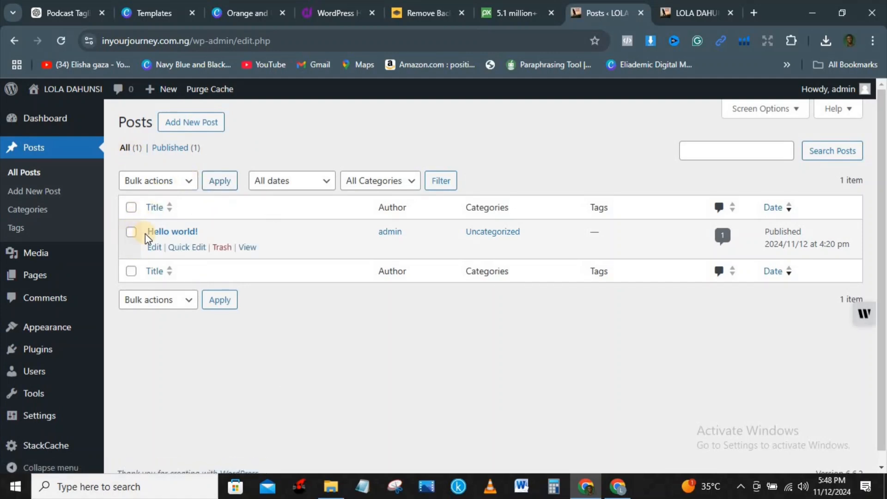
pyautogui.rightClick(247, 249)
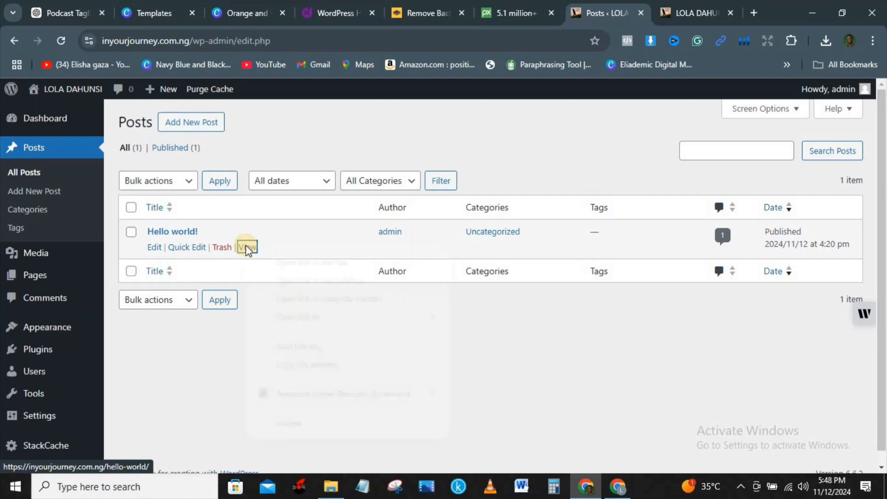
pyautogui.click(329, 262)
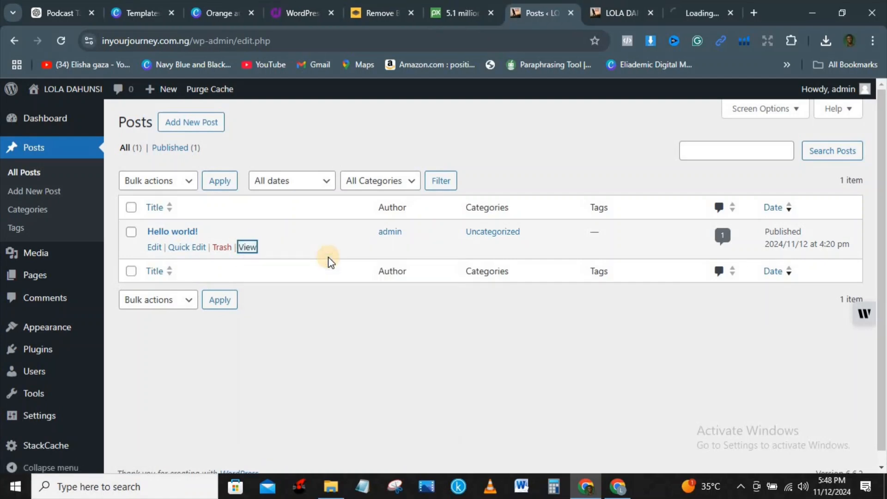
pyautogui.click(690, 15)
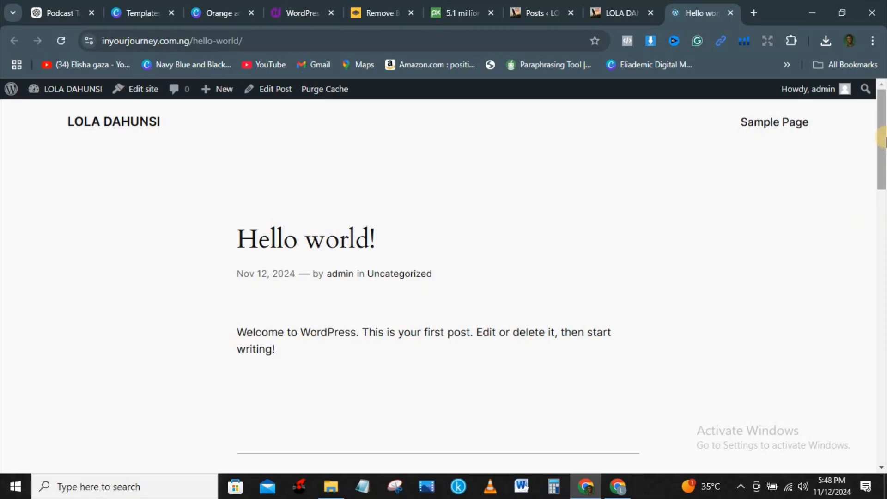
pyautogui.moveTo(883, 161); pyautogui.dragTo(883, 249)
pyautogui.scroll(15, 863, 207)
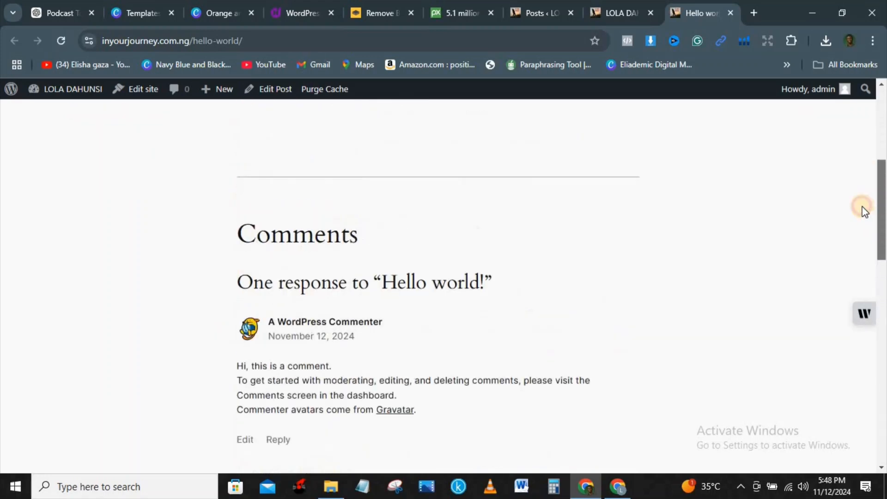
pyautogui.click(731, 13)
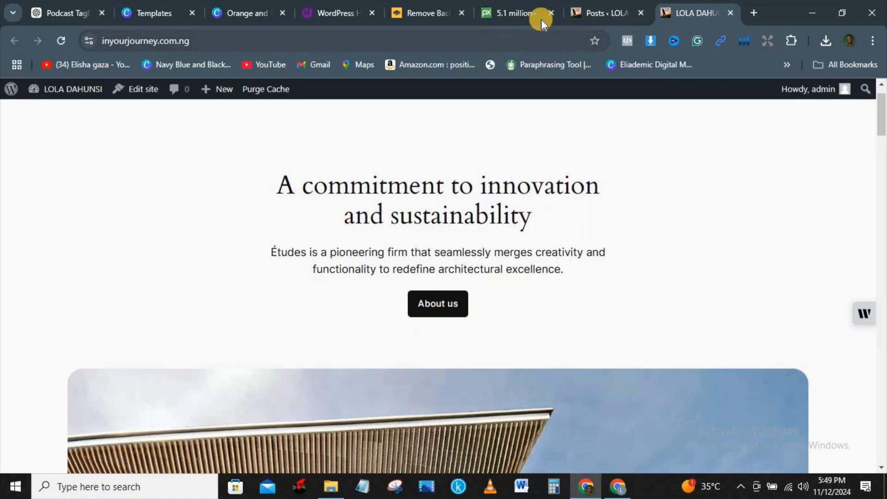
pyautogui.click(597, 11)
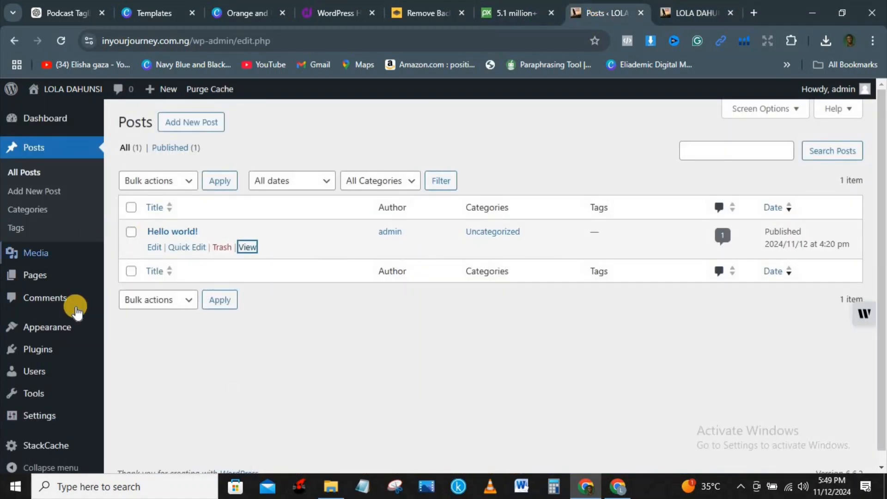
# - Check the list of installed plugins
pyautogui.moveTo(40, 348)
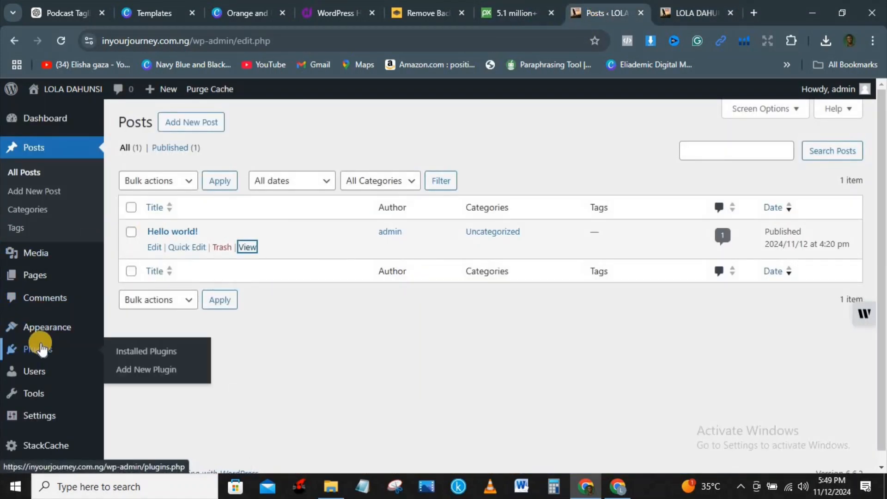
pyautogui.click(148, 353)
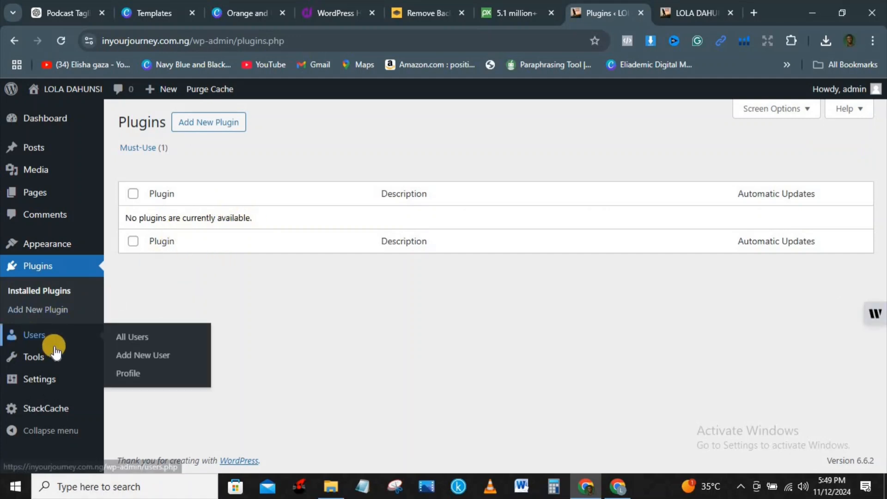
# - Go to the installed themes and delete the Twenty Twenty-Three theme, confirming the deletion
pyautogui.moveTo(34, 360)
pyautogui.moveTo(40, 241)
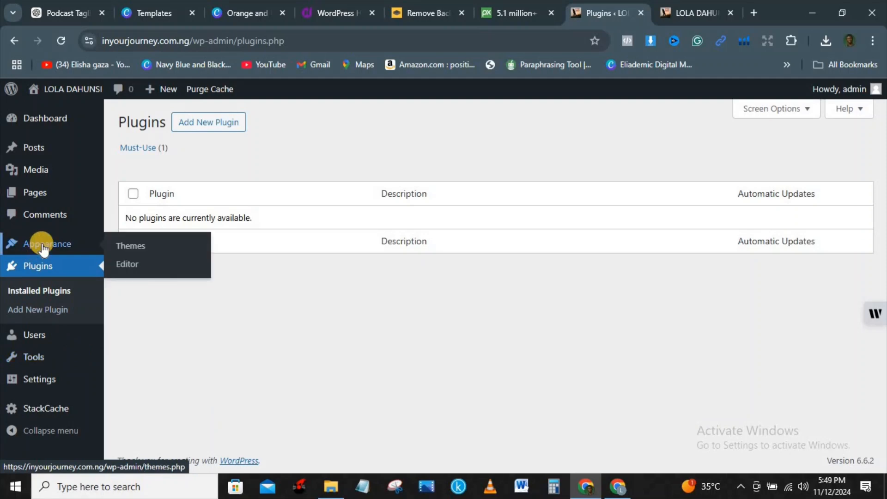
pyautogui.click(140, 245)
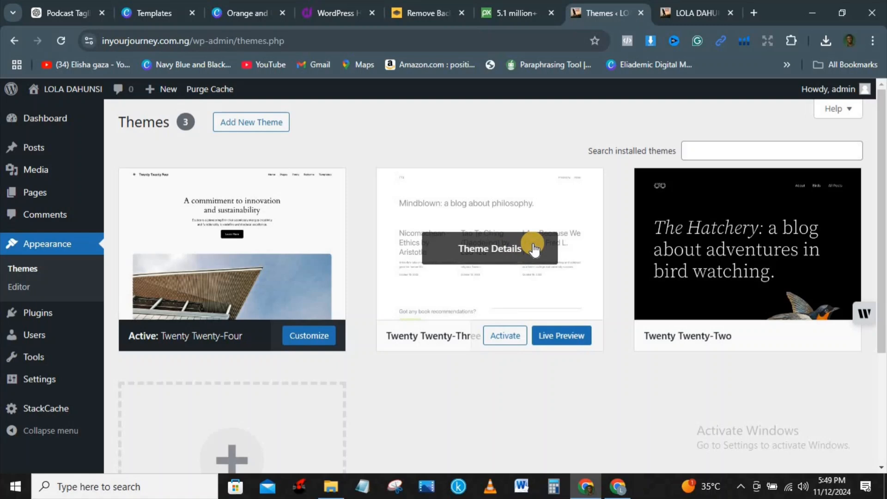
pyautogui.click(534, 250)
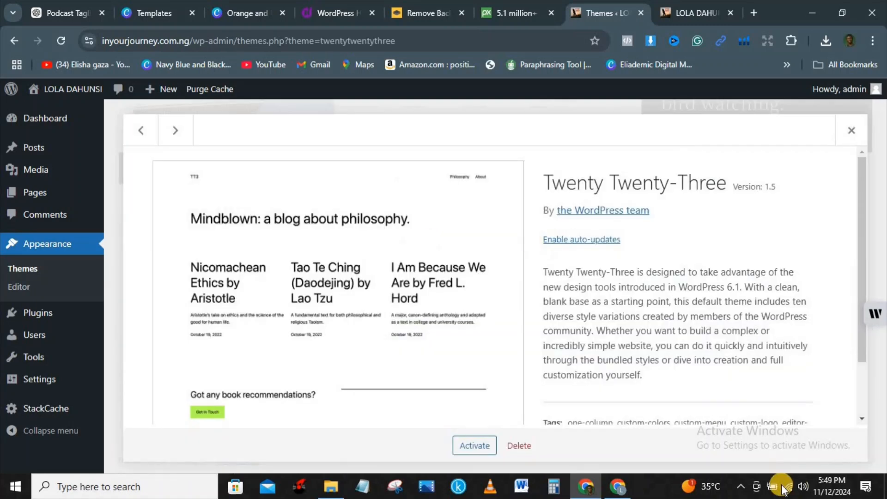
pyautogui.click(519, 445)
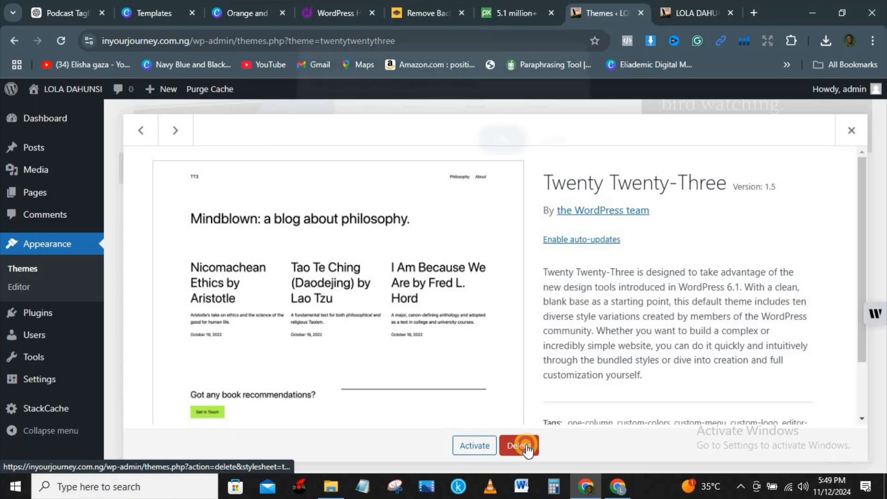
pyautogui.click(492, 149)
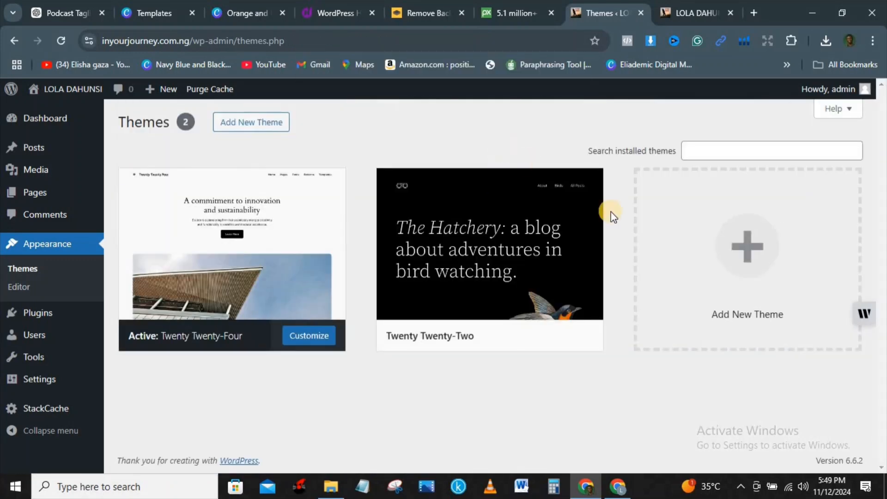
# - Delete the Twenty Twenty-Two theme from the installed themes
pyautogui.click(530, 248)
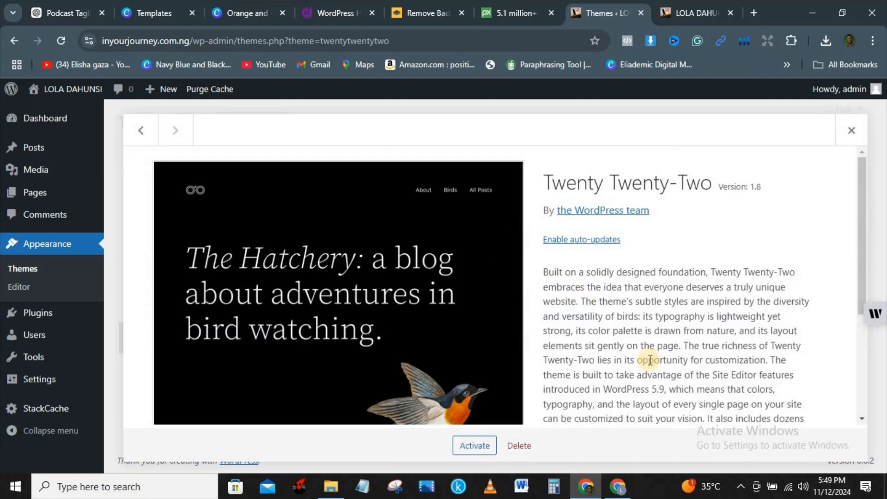
pyautogui.click(518, 445)
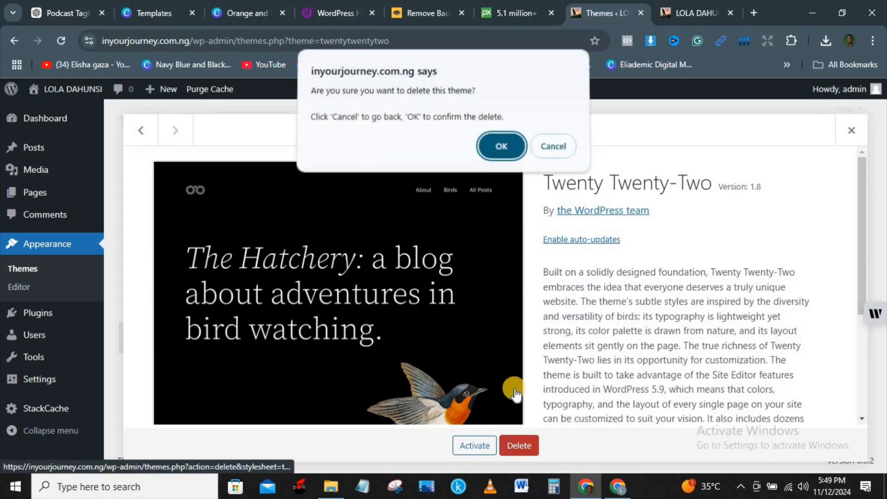
pyautogui.click(503, 141)
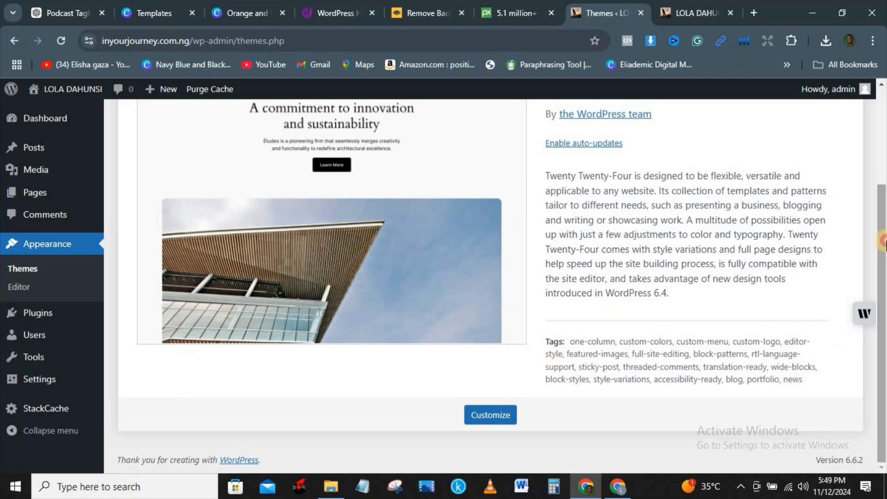
# - Search for "blocksy" among the new themes to add, then install and activate the Blocksy theme
pyautogui.moveTo(881, 240); pyautogui.dragTo(878, 132)
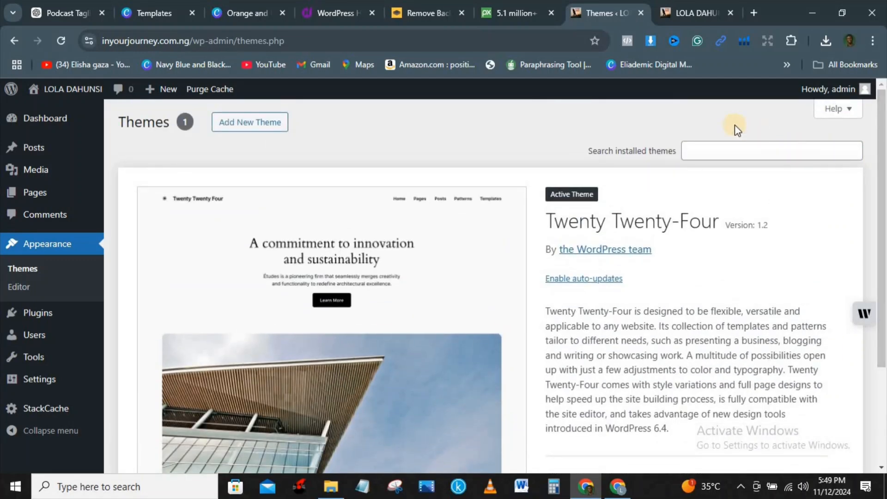
pyautogui.click(245, 124)
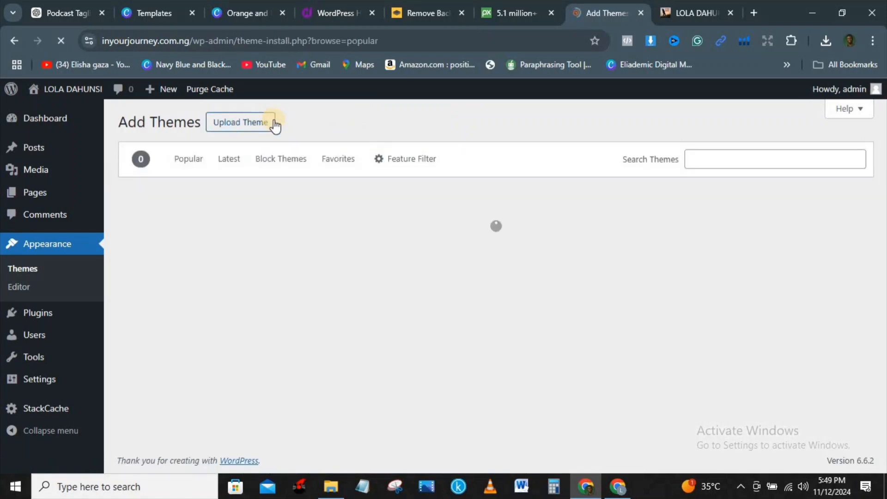
pyautogui.click(721, 161)
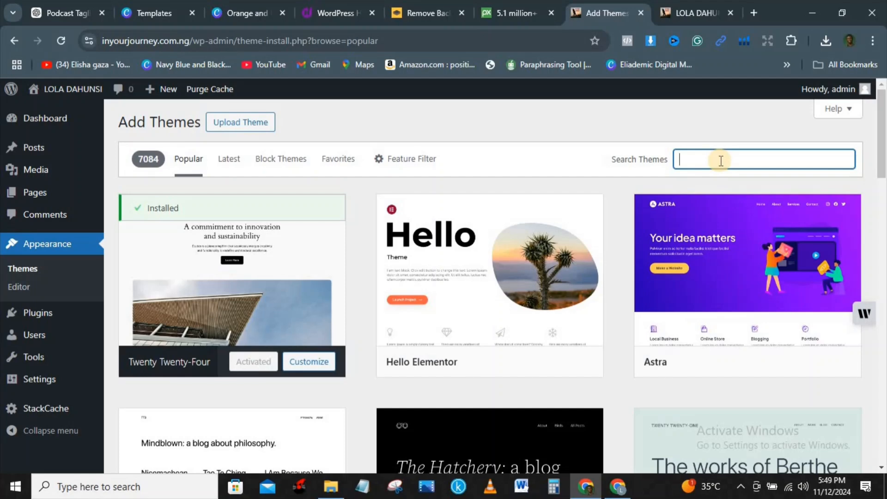
pyautogui.write('blo')
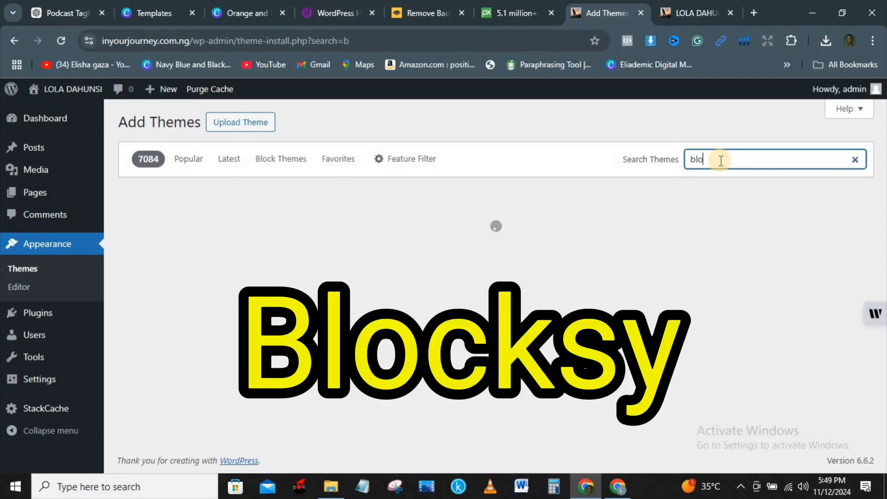
pyautogui.write('cksy')
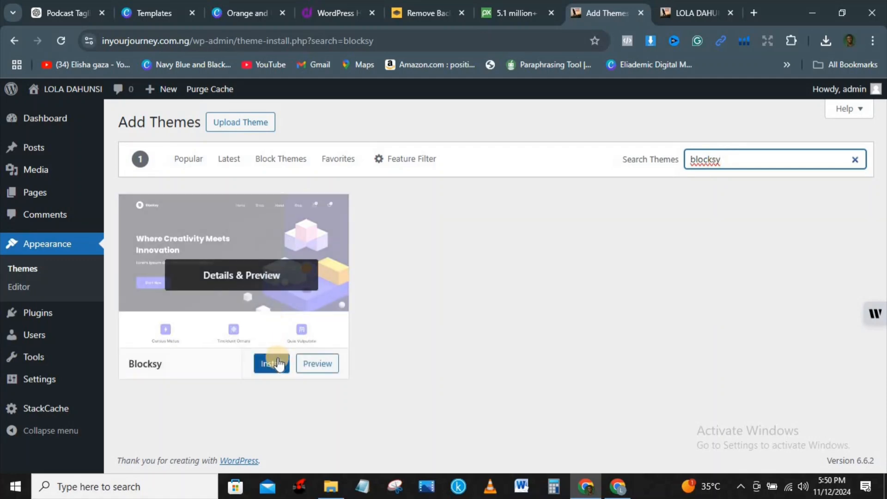
pyautogui.click(274, 364)
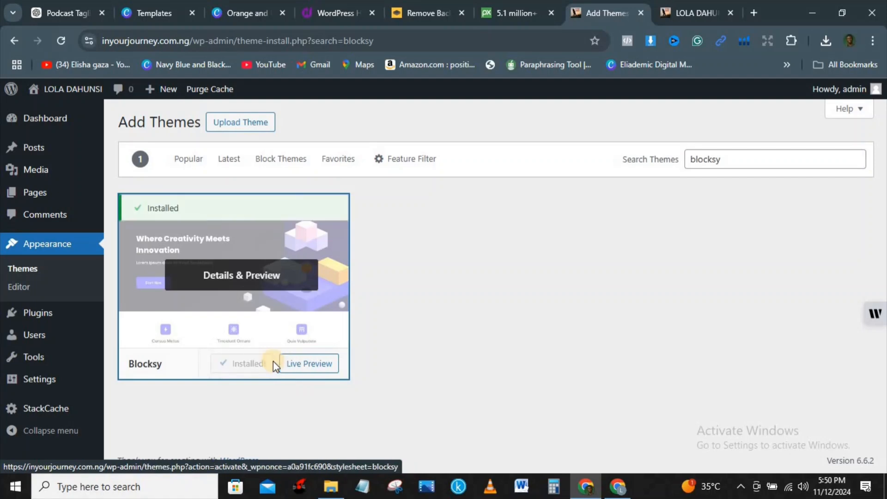
pyautogui.click(250, 364)
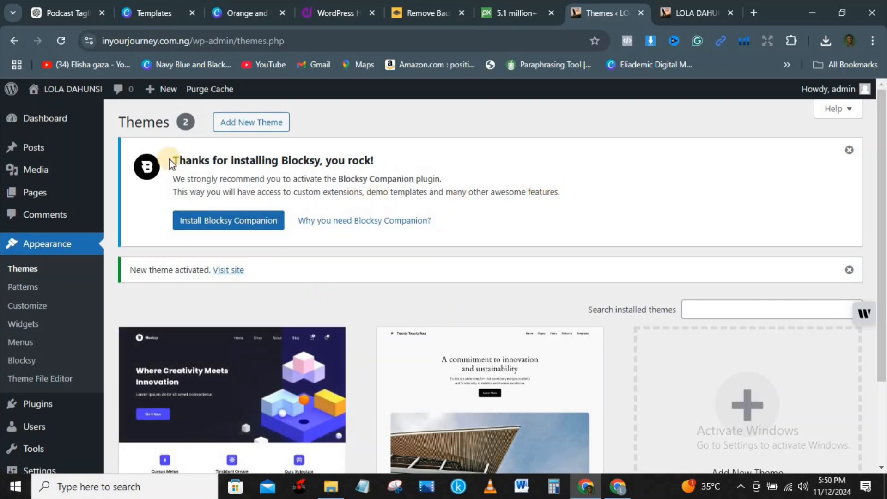
# - Check the site's front page in its open browser tab, return to the Themes page and install the Blocksy Companion plugin
pyautogui.click(696, 16)
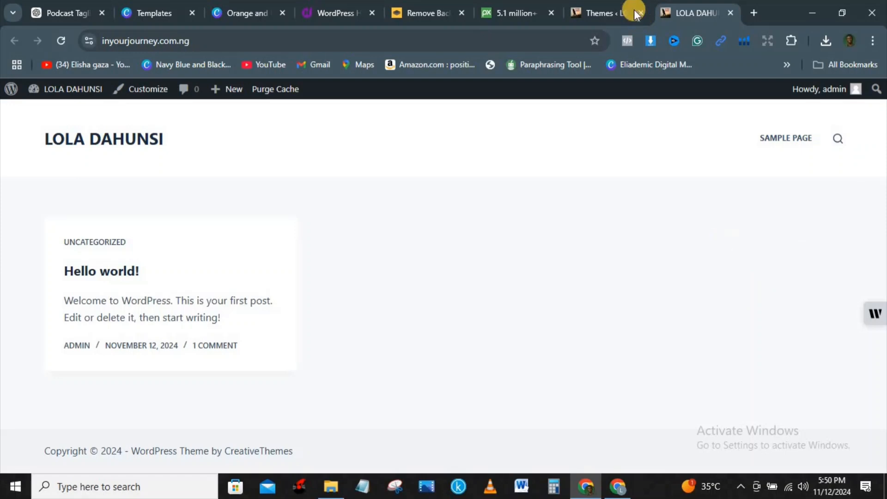
pyautogui.click(600, 13)
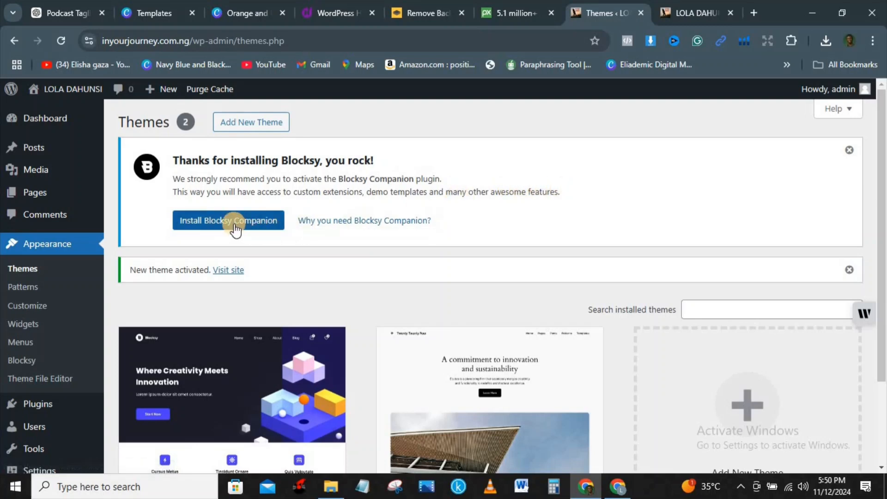
pyautogui.click(207, 226)
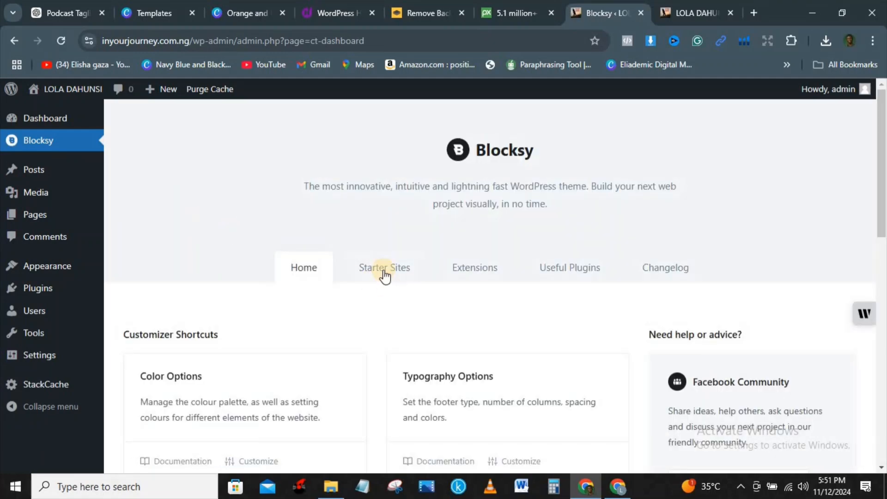
# - Browse the Blocksy starter sites for Persona and start its import
pyautogui.scroll(-3, 884, 171)
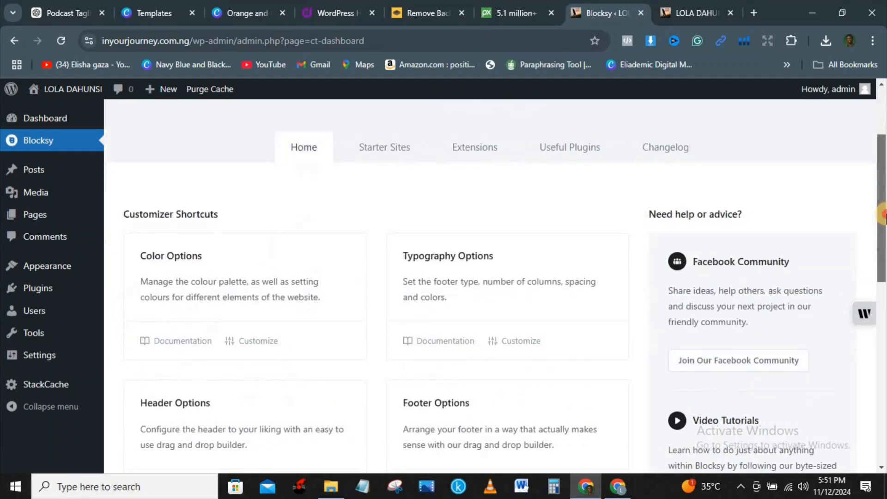
pyautogui.click(390, 152)
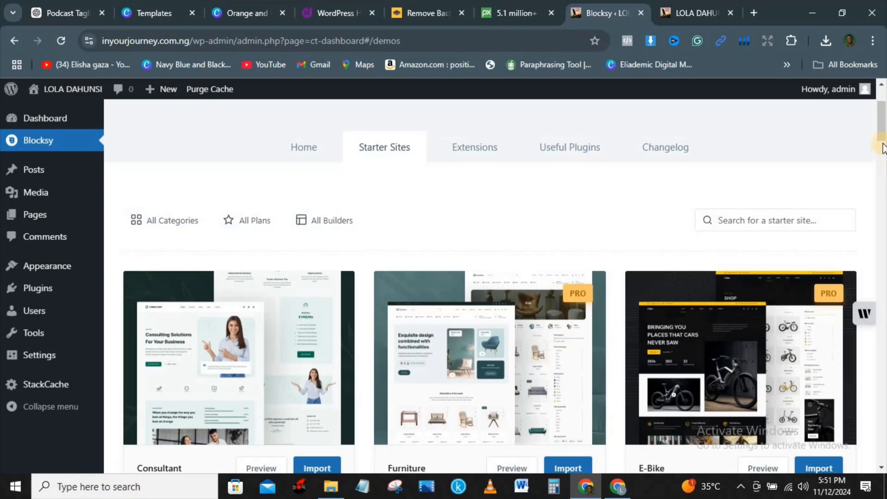
pyautogui.moveTo(882, 123); pyautogui.dragTo(882, 135)
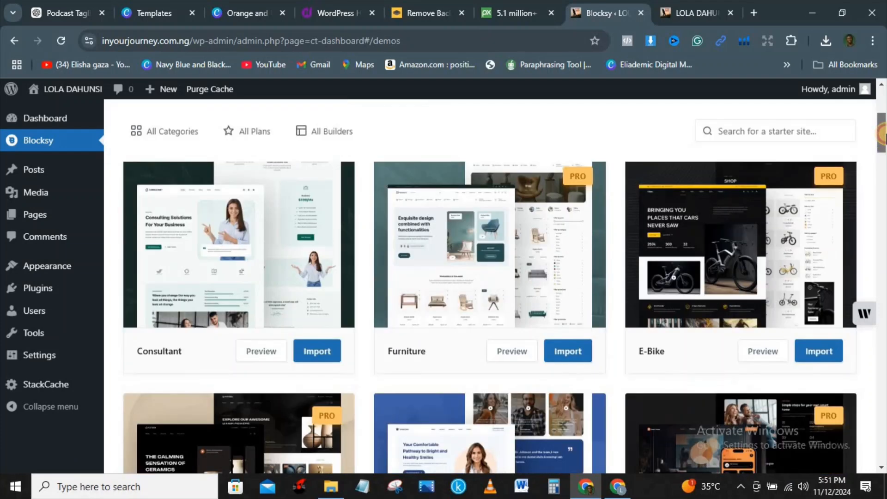
pyautogui.moveTo(829, 176)
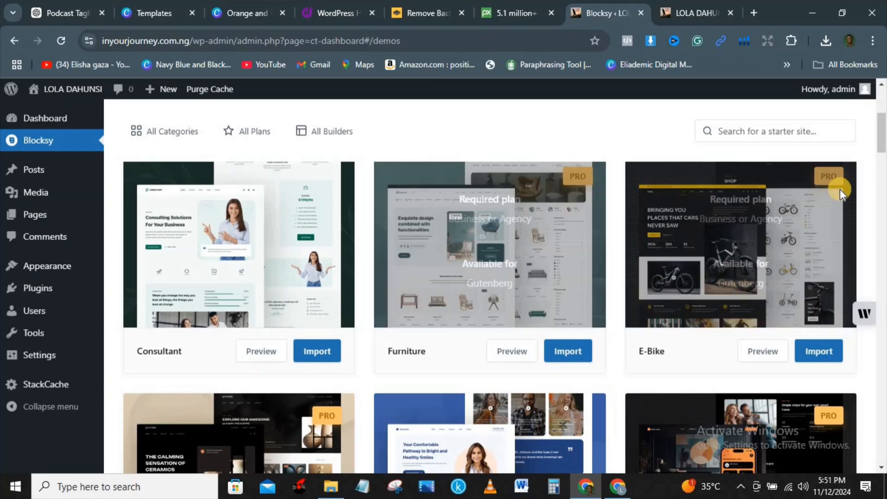
pyautogui.moveTo(884, 126); pyautogui.dragTo(885, 115)
pyautogui.scroll(1, 884, 113)
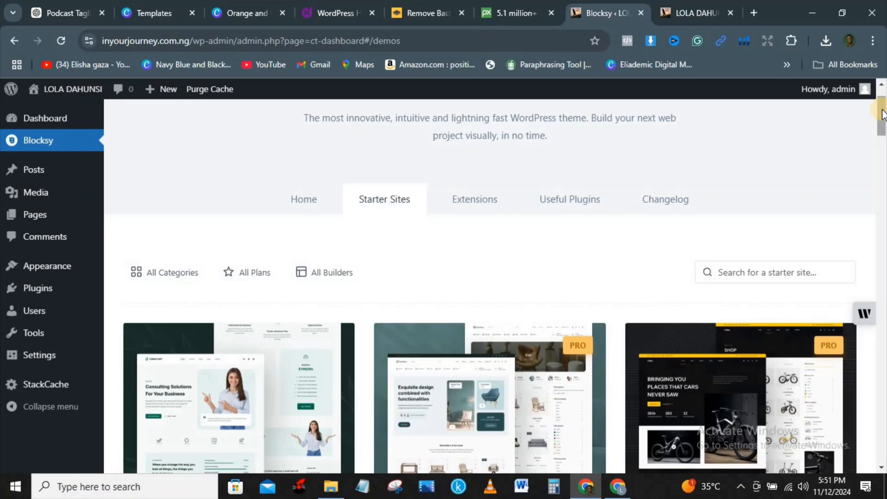
pyautogui.click(745, 277)
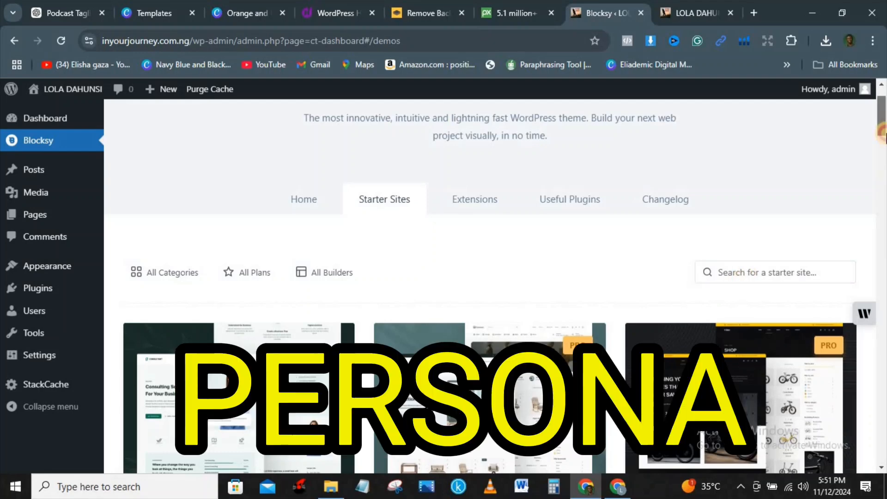
pyautogui.moveTo(883, 120); pyautogui.dragTo(882, 213)
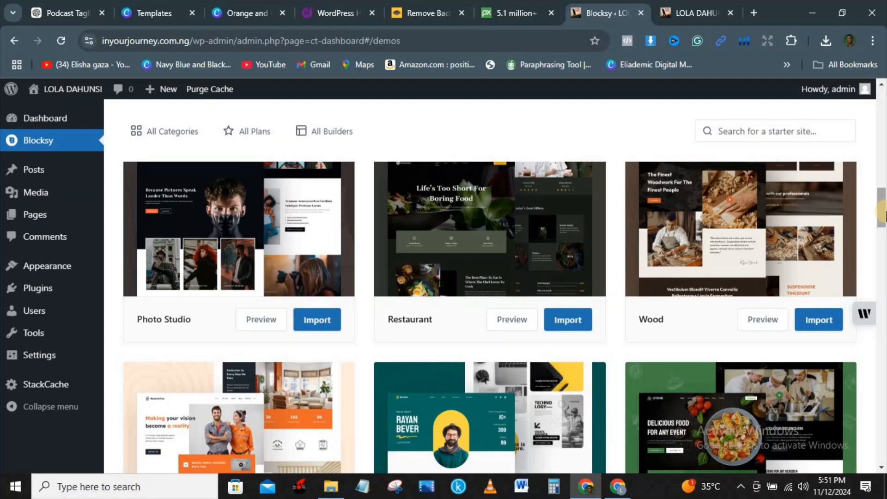
pyautogui.moveTo(883, 203); pyautogui.dragTo(883, 346)
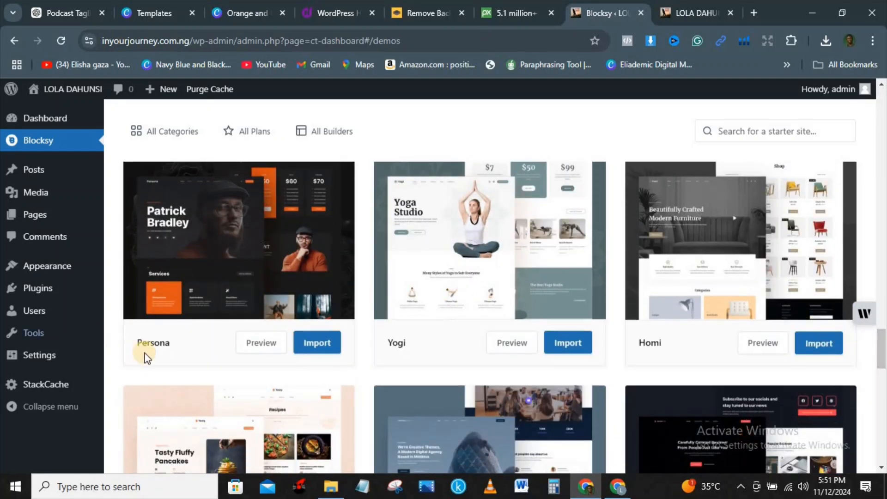
pyautogui.click(323, 342)
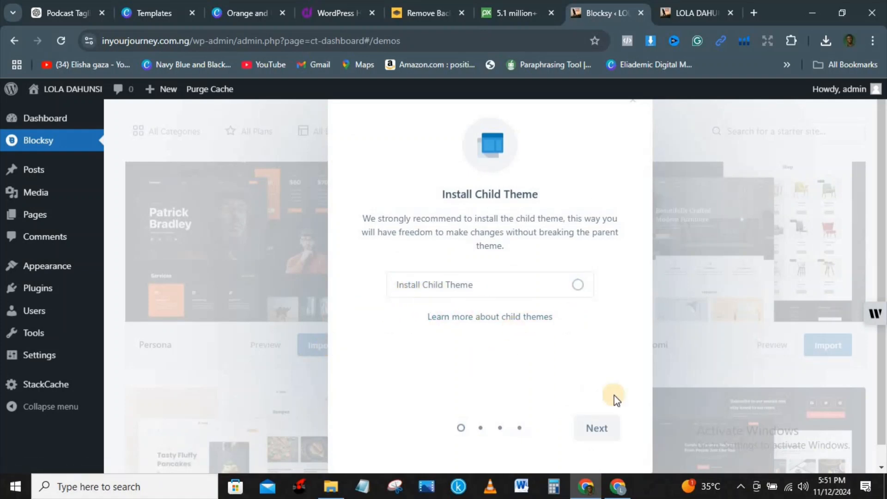
# - Install the Persona starter site without a child theme, using Elementor, the required plugins, all Options, Widgets and Content, and Clean Install
pyautogui.click(598, 434)
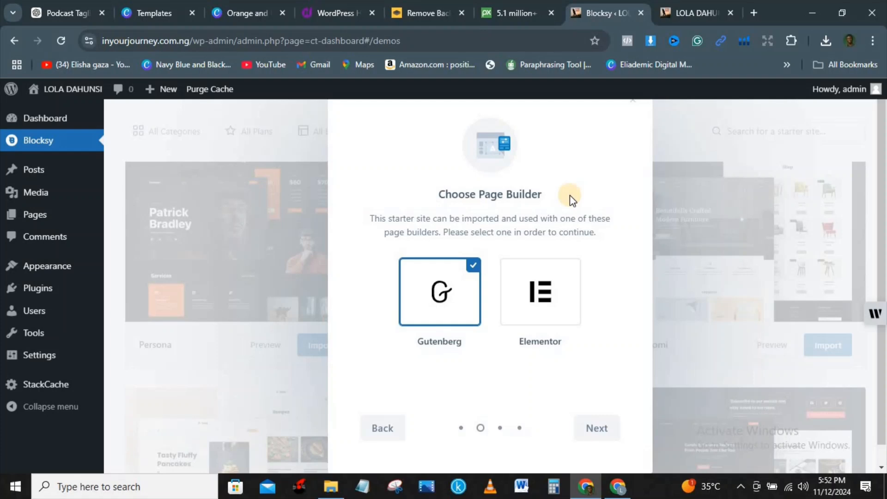
pyautogui.click(544, 275)
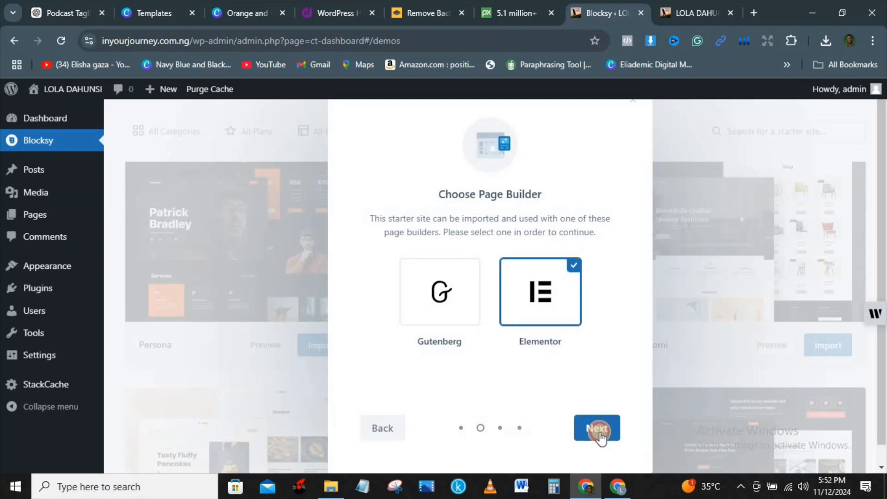
pyautogui.click(594, 425)
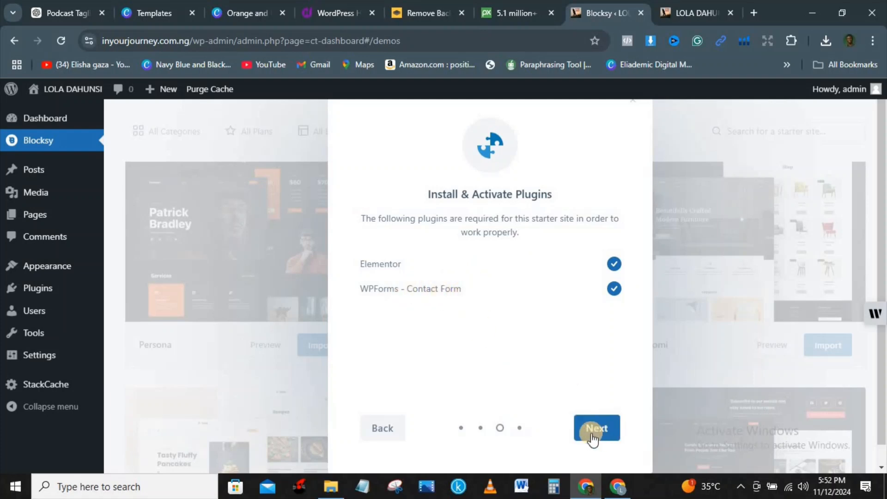
pyautogui.click(592, 433)
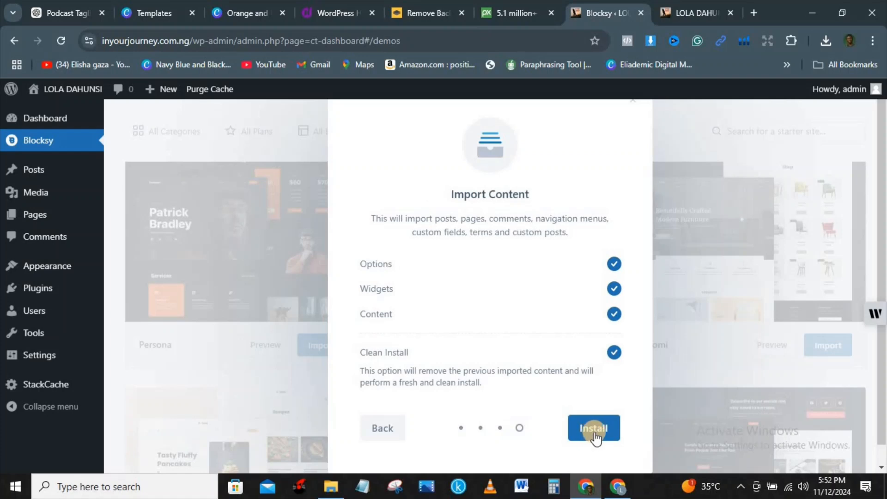
pyautogui.click(594, 435)
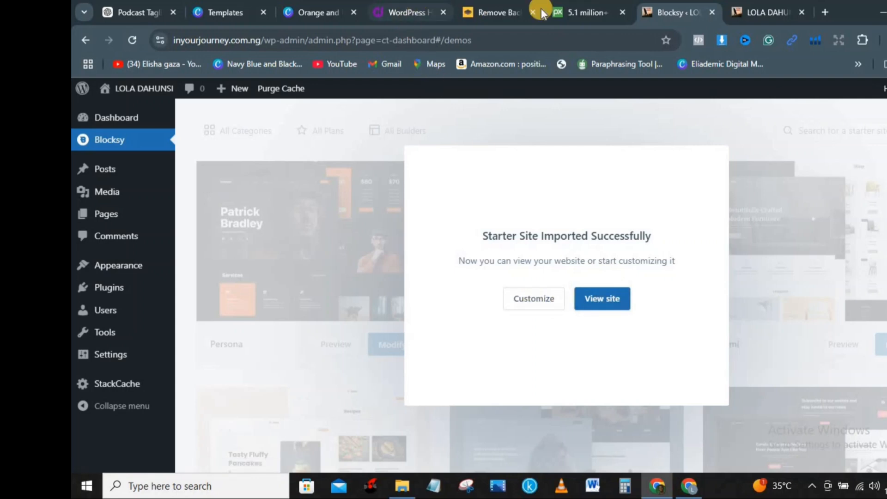
# - Reload the site's front page in its open browser tab and look through the imported Persona home page
pyautogui.click(759, 5)
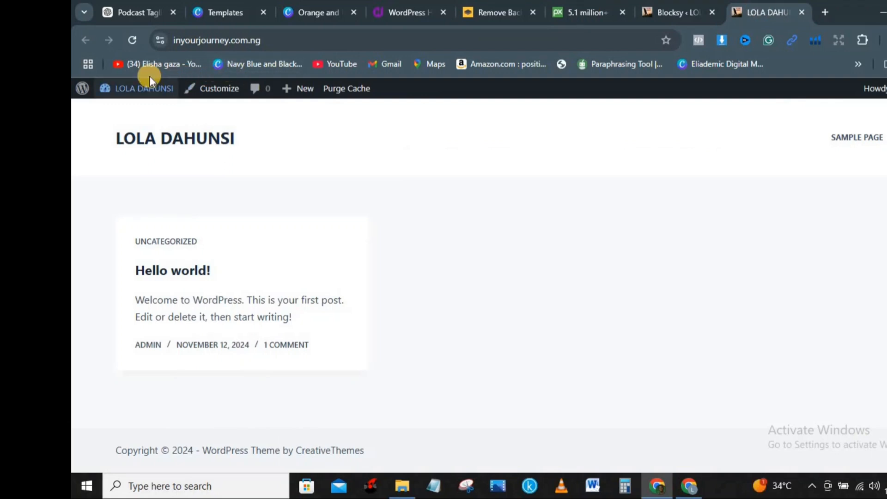
pyautogui.click(134, 38)
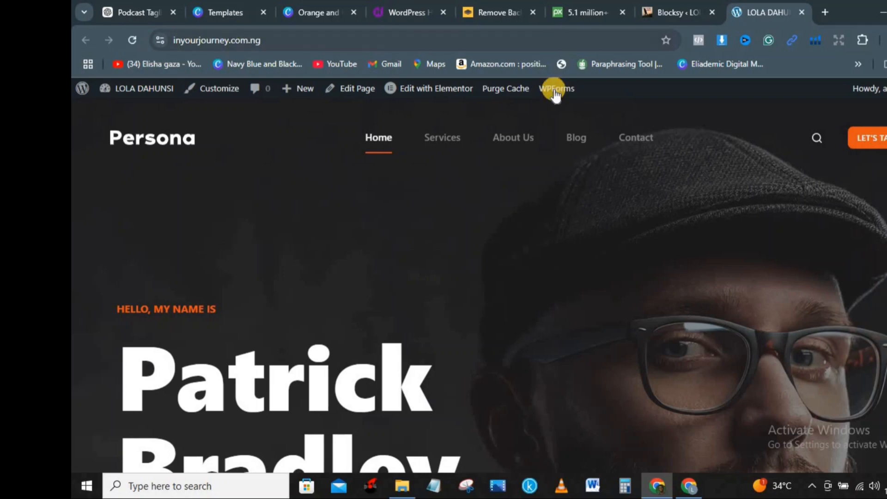
pyautogui.scroll(-15, 479, 286)
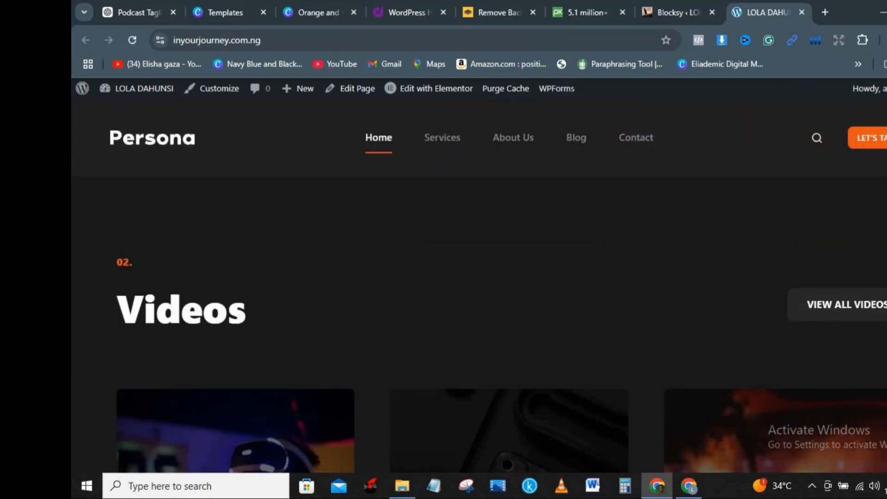
# - Look through the remaining sections of the imported Persona home page down to the footer and return to its beginning
pyautogui.scroll(-20, 479, 286)
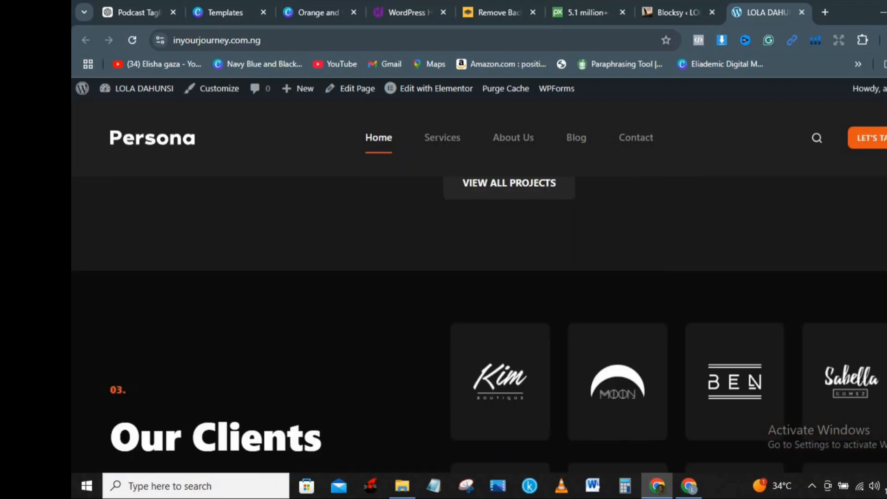
pyautogui.scroll(-5, 479, 286)
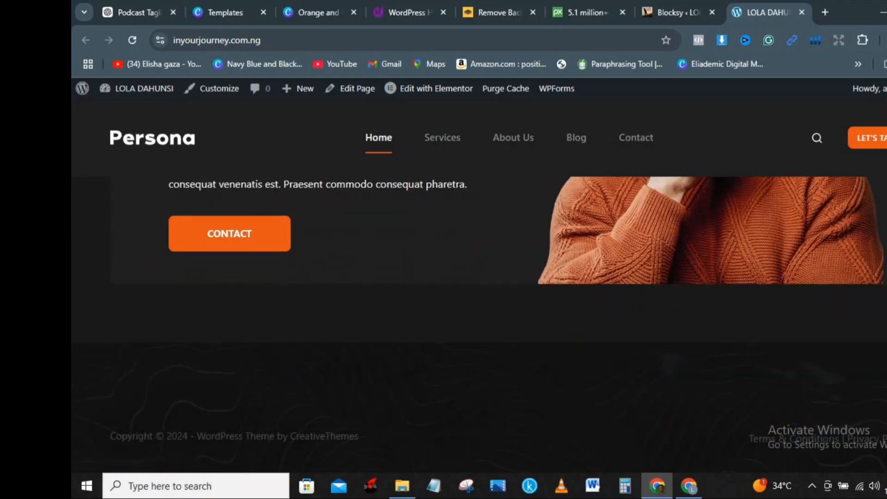
pyautogui.scroll(15, 479, 286)
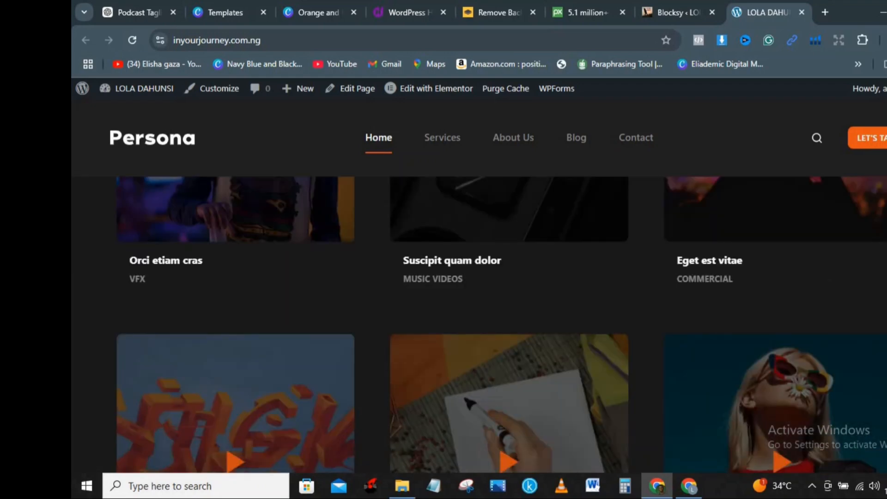
pyautogui.scroll(10, 479, 286)
pyautogui.scroll(5, 479, 286)
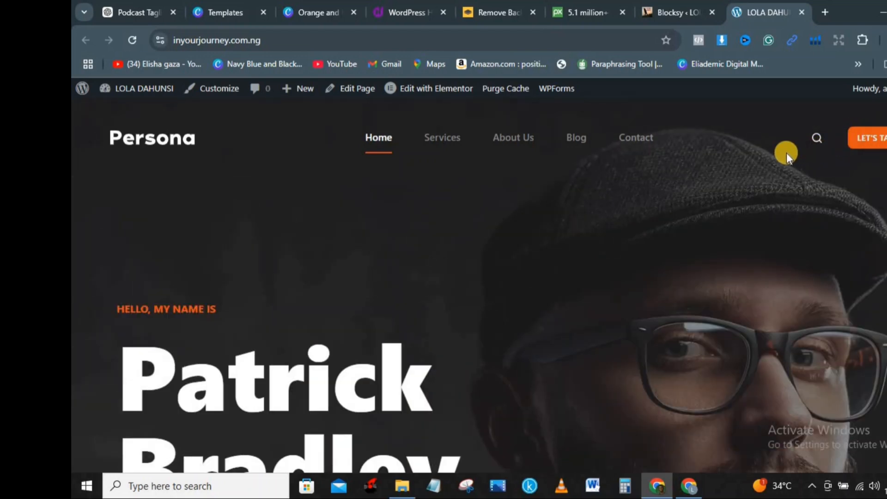
# - Return to the Blocksy starter sites page and dismiss the import success dialog
pyautogui.click(661, 9)
pyautogui.click(738, 5)
pyautogui.click(675, 13)
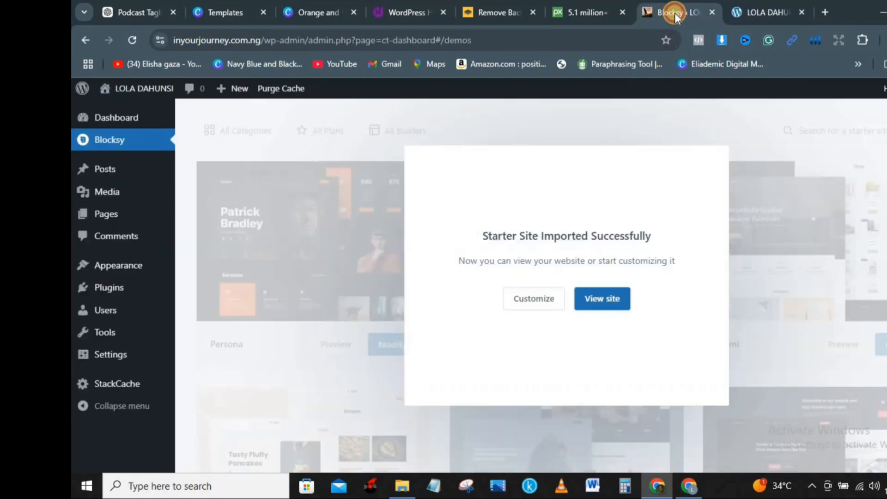
pyautogui.click(281, 175)
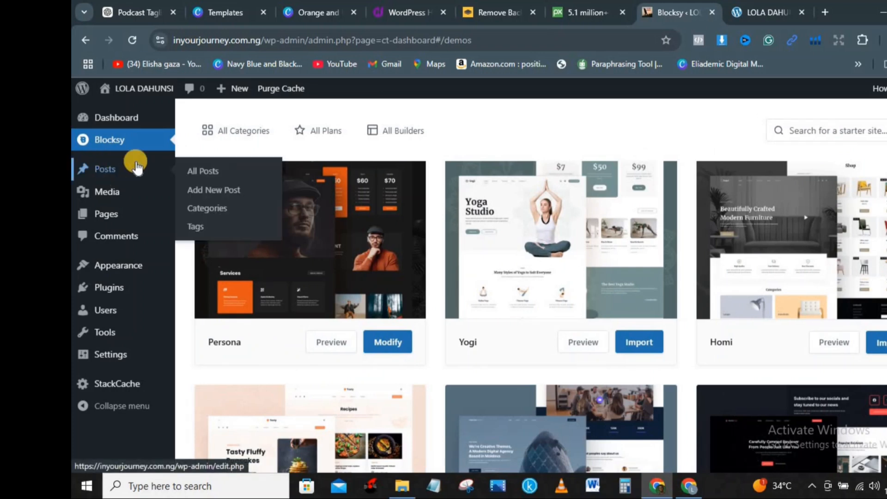
# - Open the Customizer from the site's front page and go to its Site Identity settings
pyautogui.click(734, 7)
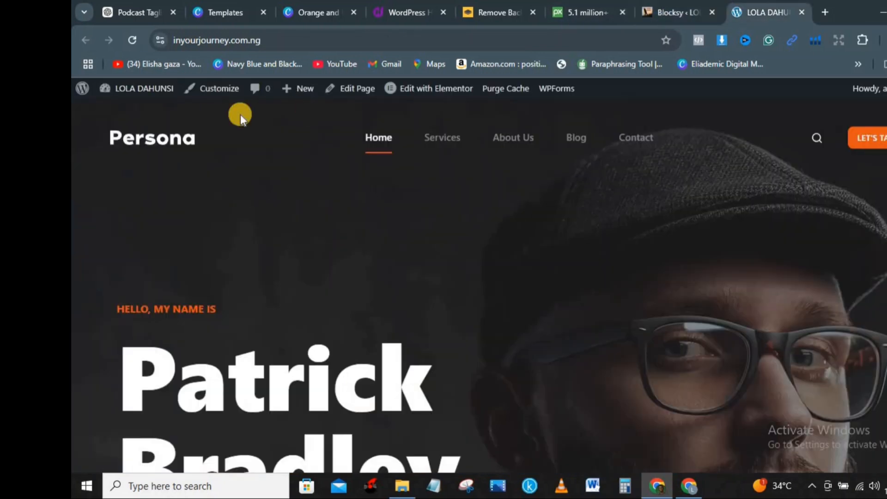
pyautogui.click(201, 91)
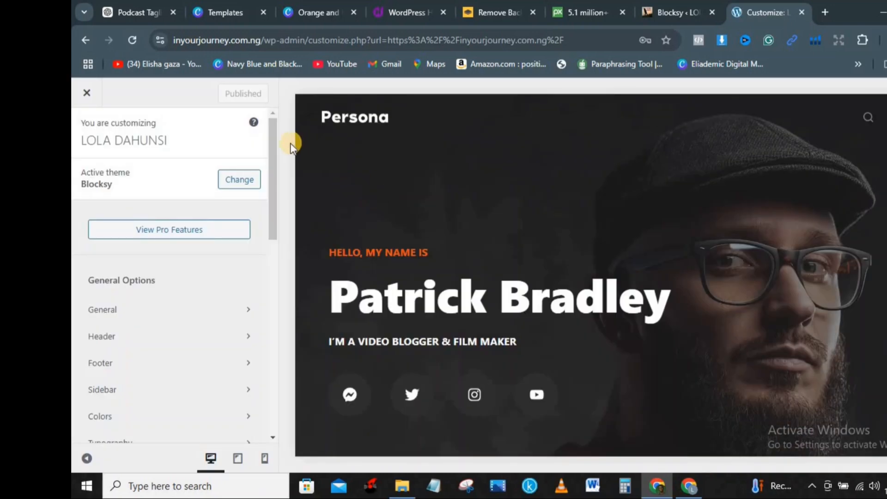
pyautogui.moveTo(274, 140); pyautogui.dragTo(271, 378)
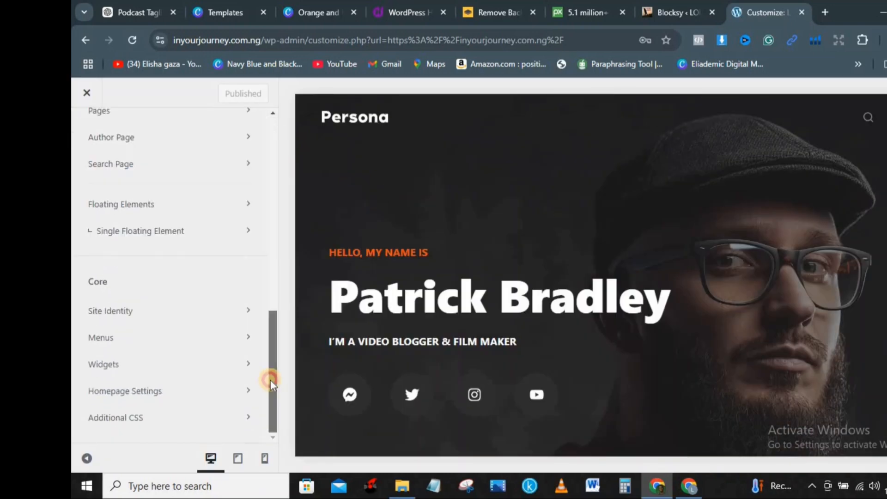
pyautogui.click(172, 305)
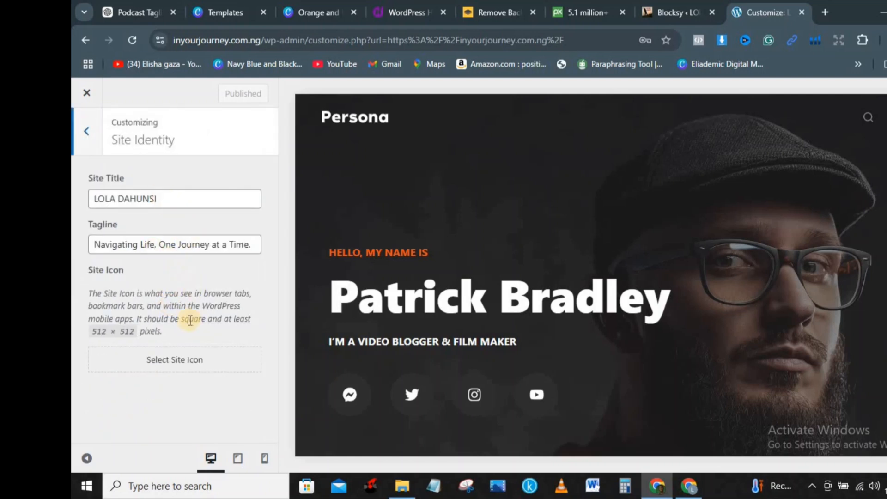
# - Set the In Your Journey podcast cover from the Media Library as the site icon with its full-size crop and publish
pyautogui.click(184, 359)
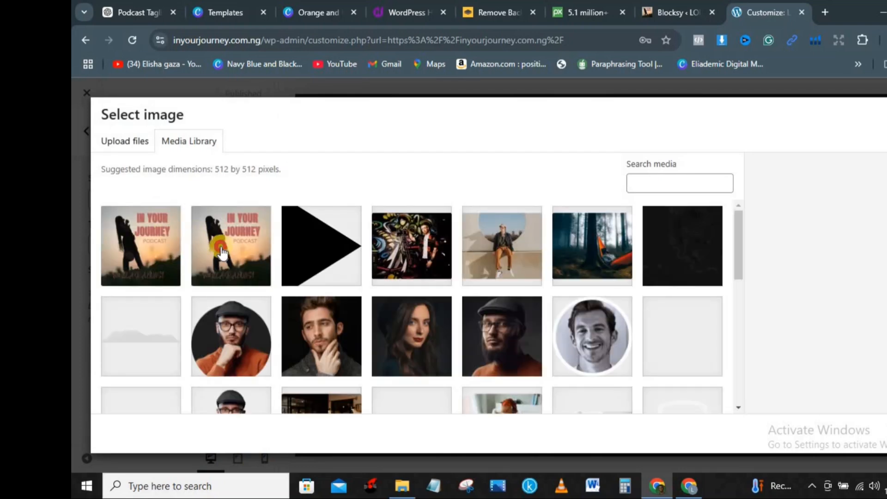
pyautogui.click(222, 253)
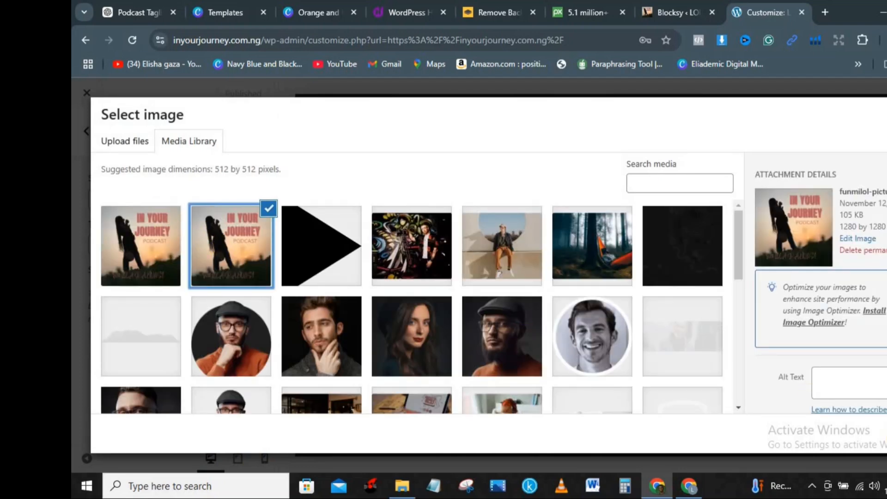
pyautogui.click(885, 435)
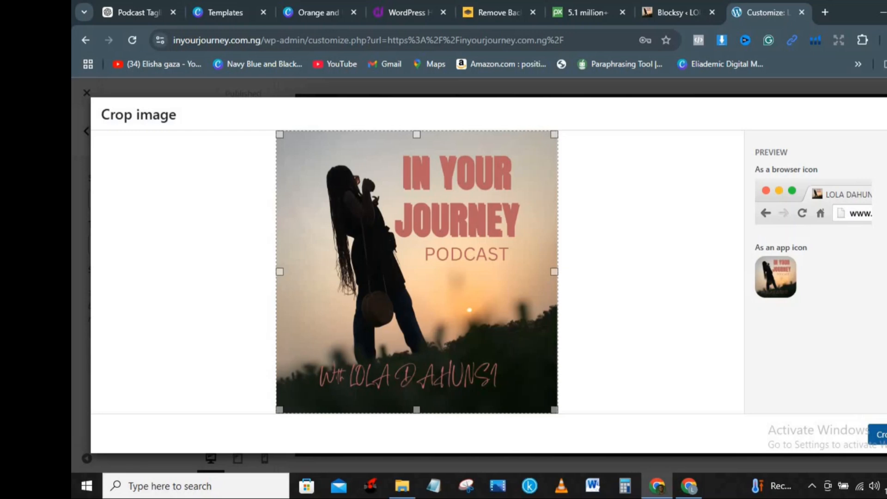
pyautogui.click(883, 434)
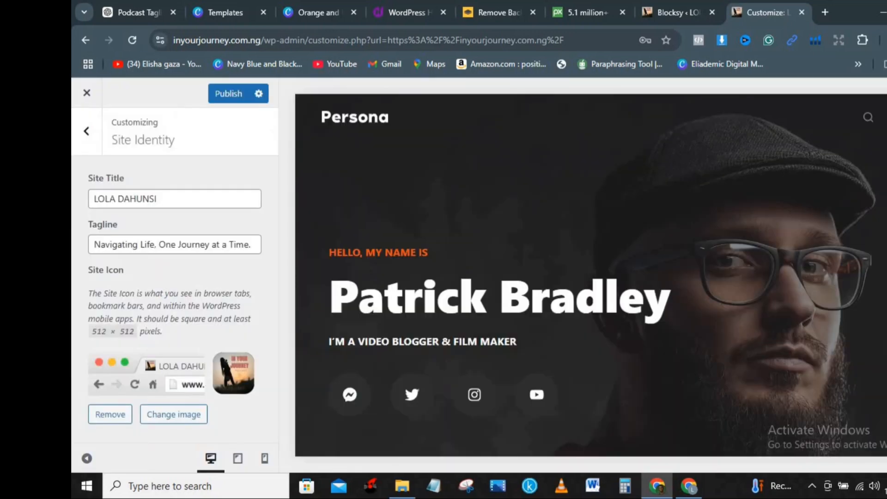
pyautogui.click(227, 92)
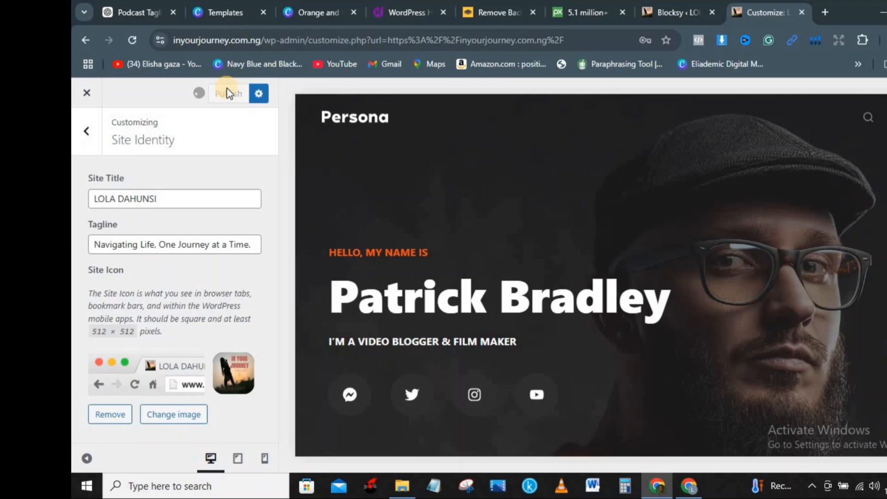
# - Assign Main Menu to the Footer Menu, Header Menu 2 and Mobile Menu locations and publish the change
pyautogui.click(87, 139)
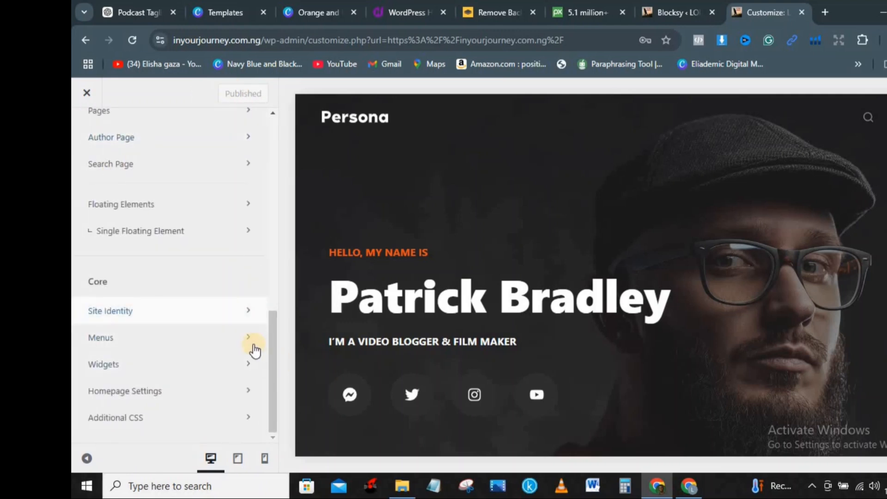
pyautogui.click(147, 342)
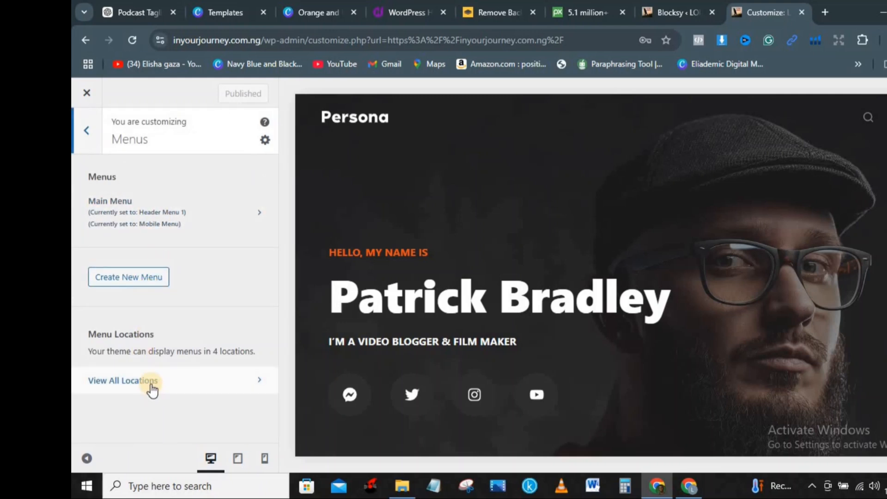
pyautogui.click(250, 383)
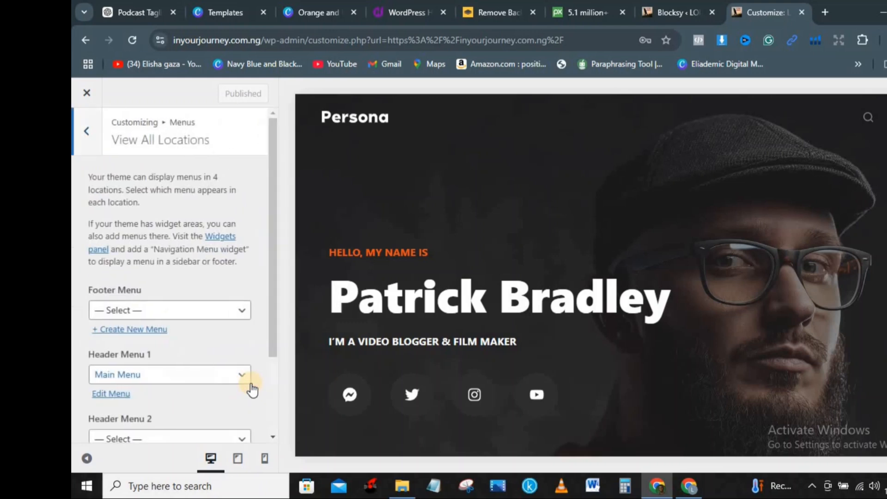
pyautogui.click(195, 316)
pyautogui.click(190, 345)
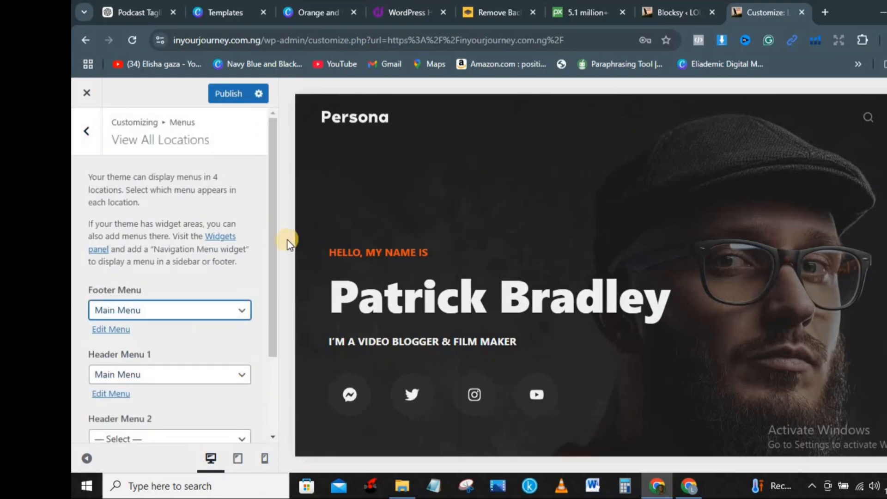
pyautogui.moveTo(273, 241); pyautogui.dragTo(290, 314)
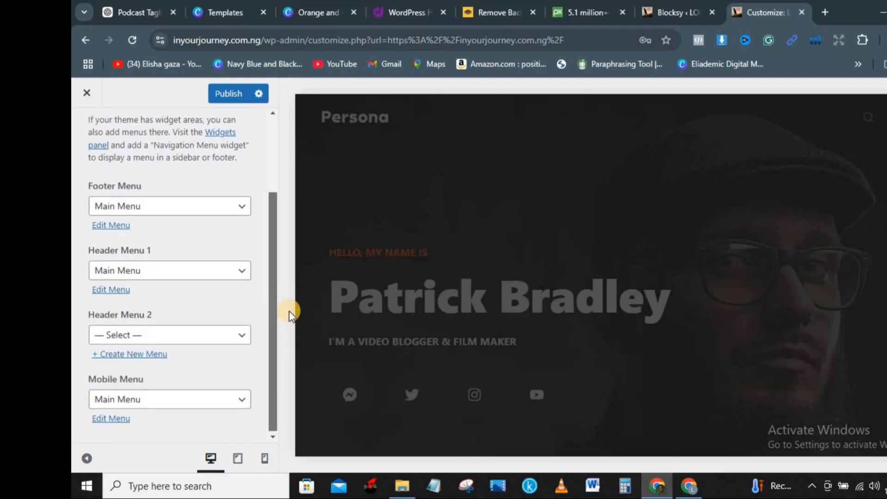
pyautogui.click(175, 337)
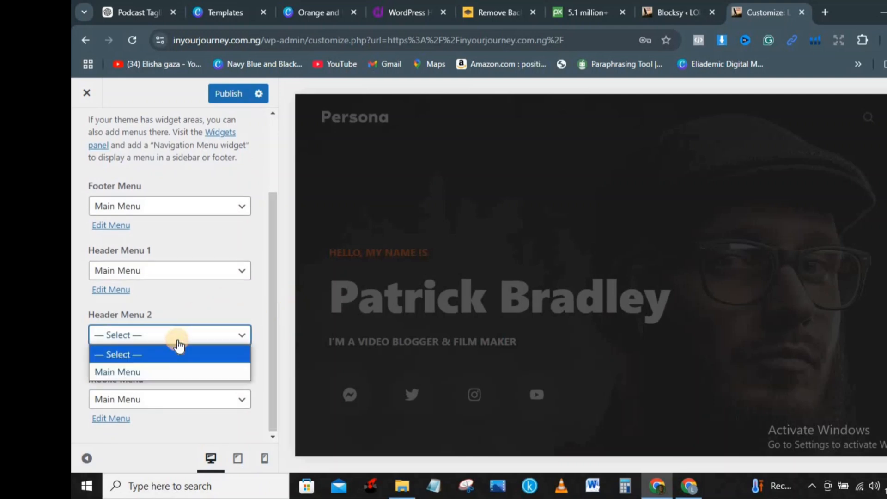
pyautogui.click(180, 372)
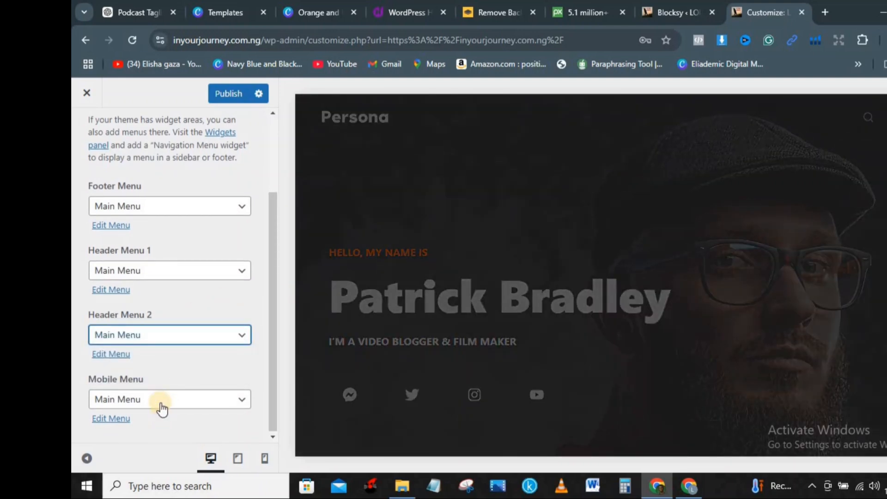
pyautogui.click(159, 400)
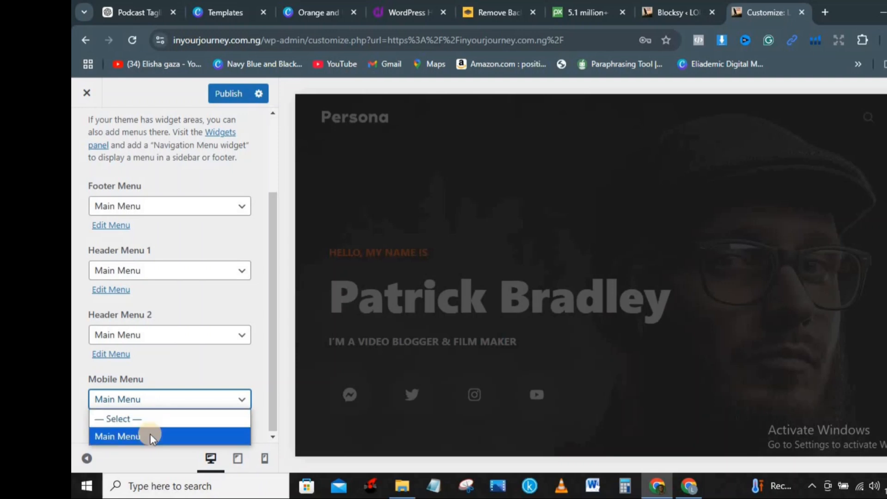
pyautogui.click(149, 435)
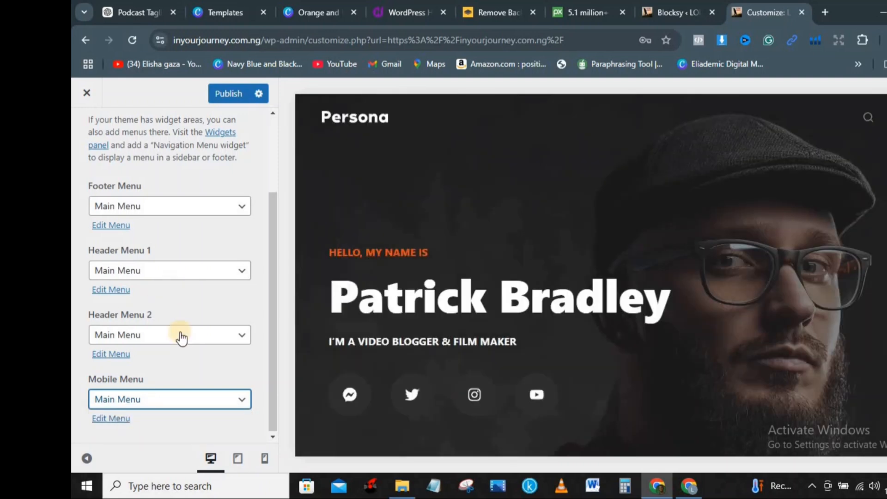
pyautogui.click(222, 92)
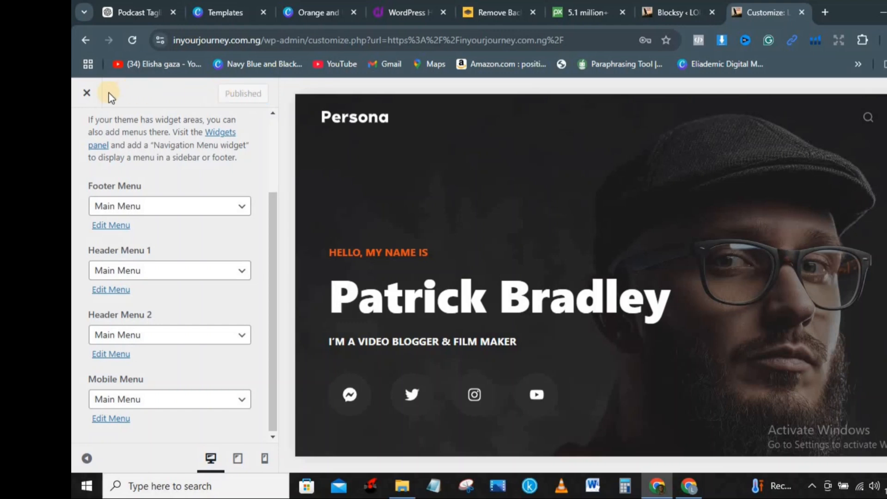
# - Leave the Customizer for the front page, reopening it briefly to look over its General Options
pyautogui.click(87, 93)
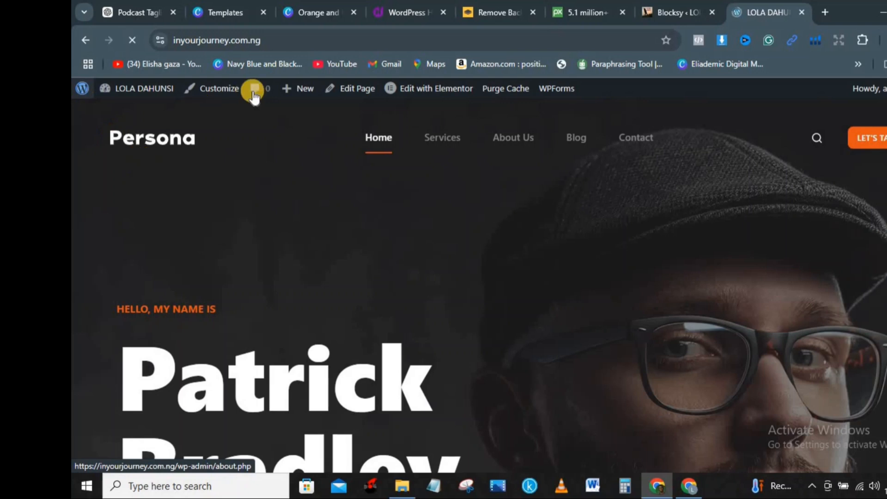
pyautogui.click(219, 88)
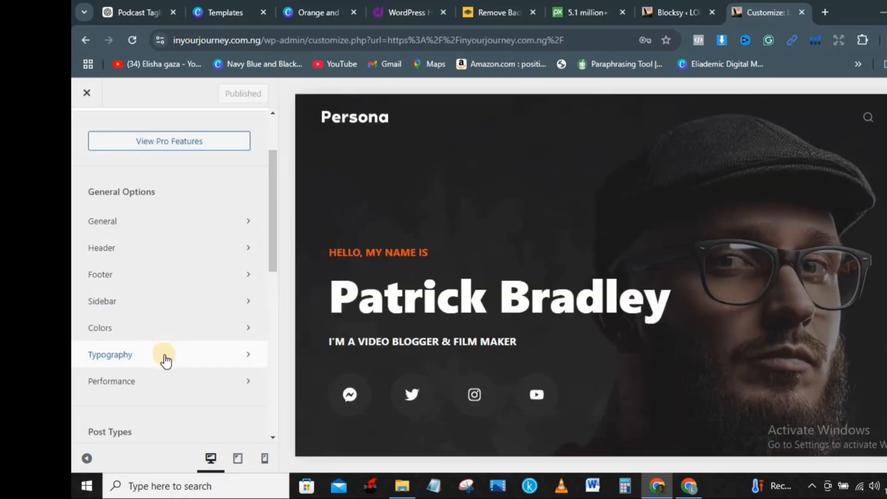
pyautogui.click(80, 106)
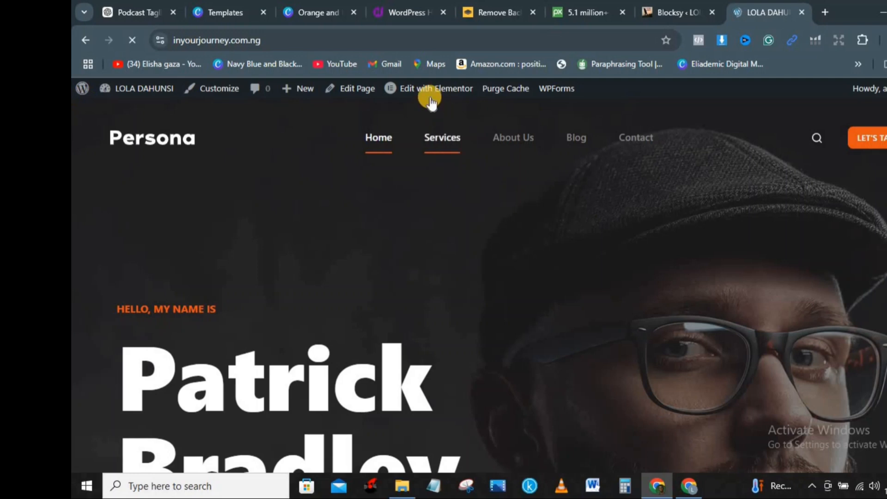
# - Open the home page in Elementor, recreate the site's default kit in Elementor Tools, and go back from the editor's missing-kit dialog
pyautogui.moveTo(425, 91)
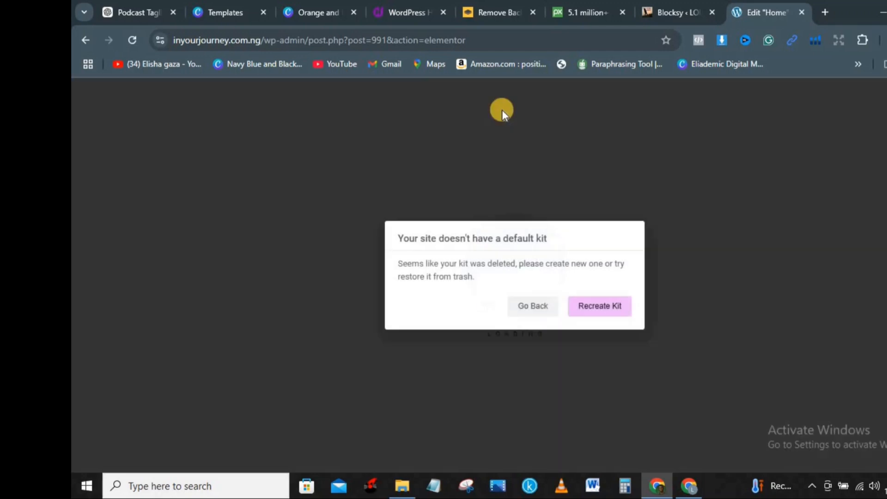
pyautogui.click(611, 309)
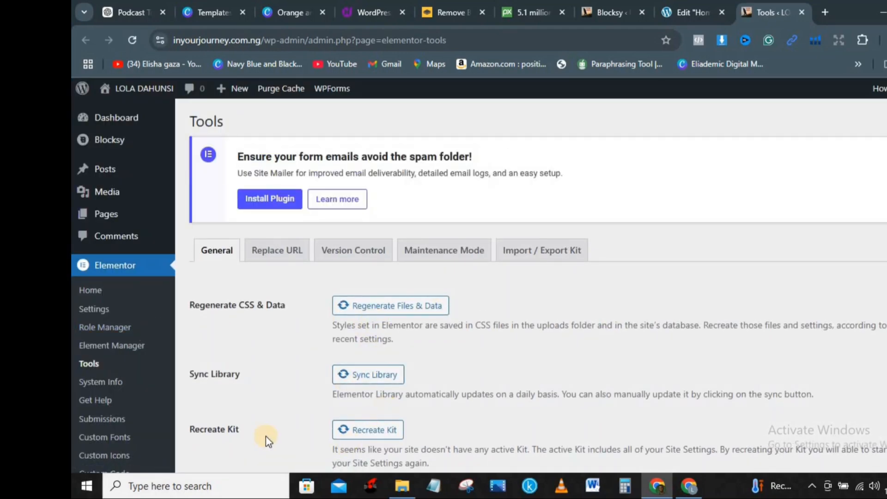
pyautogui.click(372, 431)
pyautogui.click(715, 18)
pyautogui.click(531, 307)
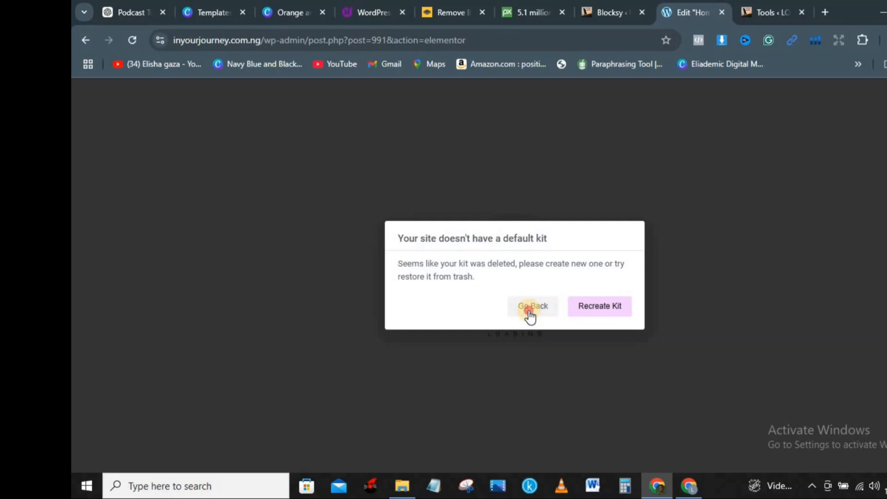
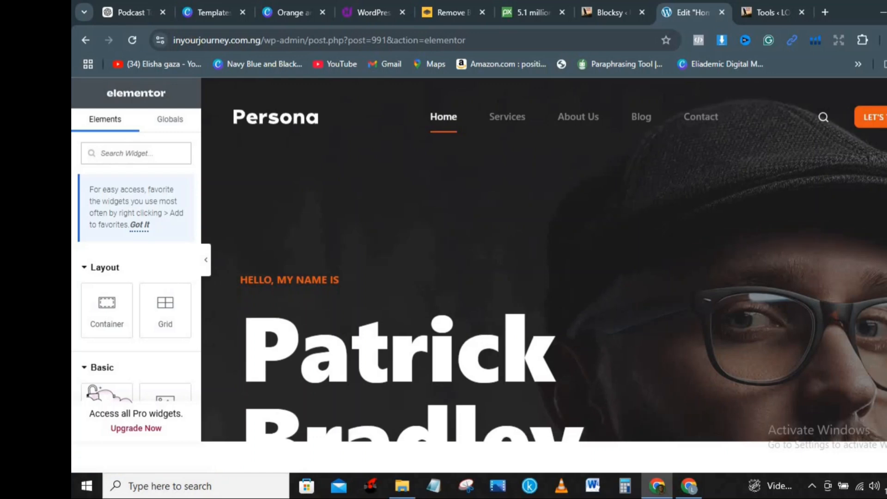
# - Look over the home page's hero and video sections and the available Elementor layout and basic widgets
pyautogui.scroll(-4, 545, 298)
pyautogui.scroll(2, 545, 298)
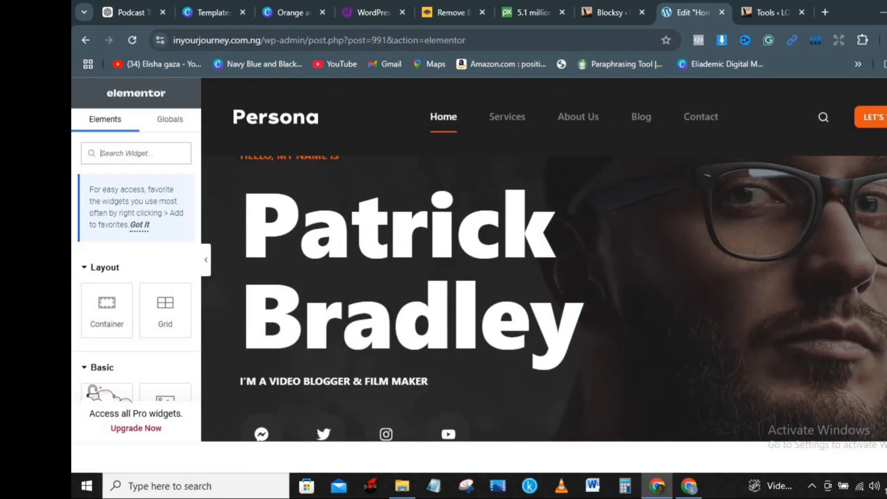
pyautogui.scroll(2, 545, 298)
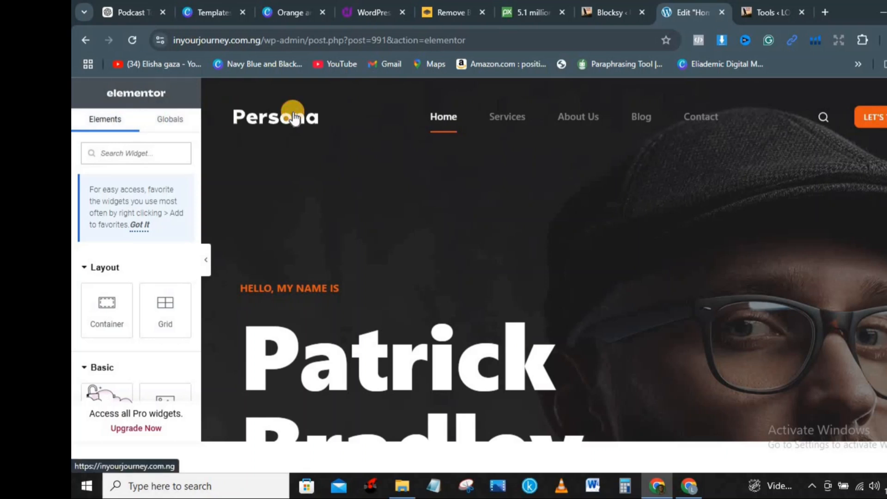
pyautogui.click(128, 309)
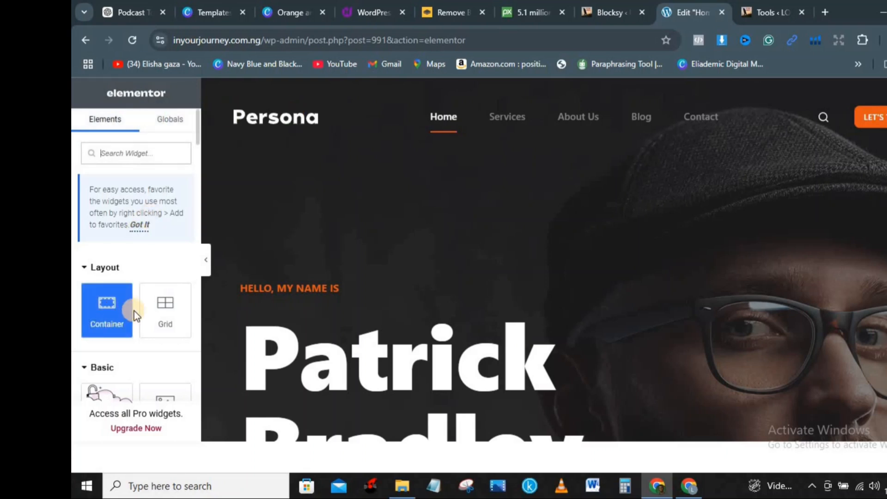
pyautogui.click(109, 307)
pyautogui.click(165, 313)
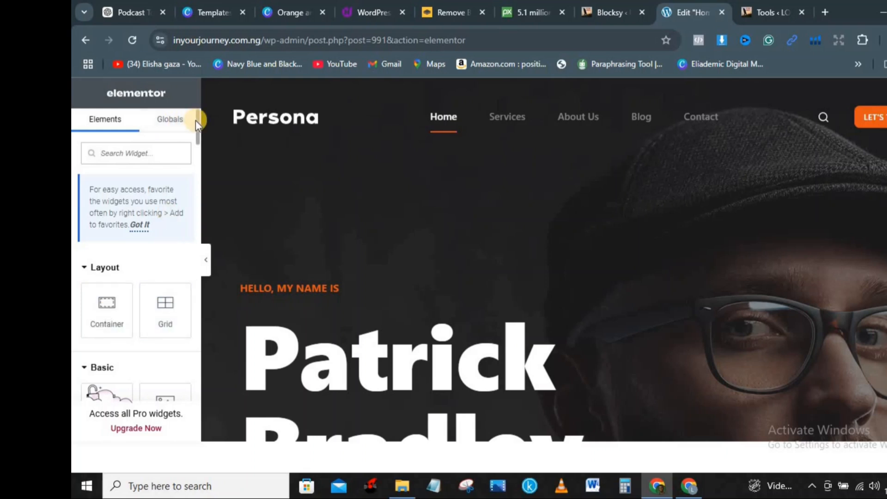
pyautogui.moveTo(196, 122); pyautogui.dragTo(204, 142)
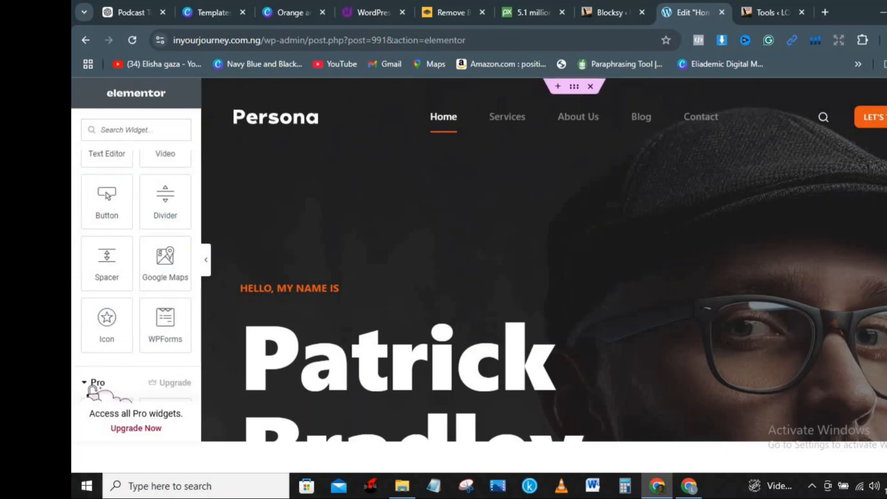
pyautogui.scroll(-10, 543, 277)
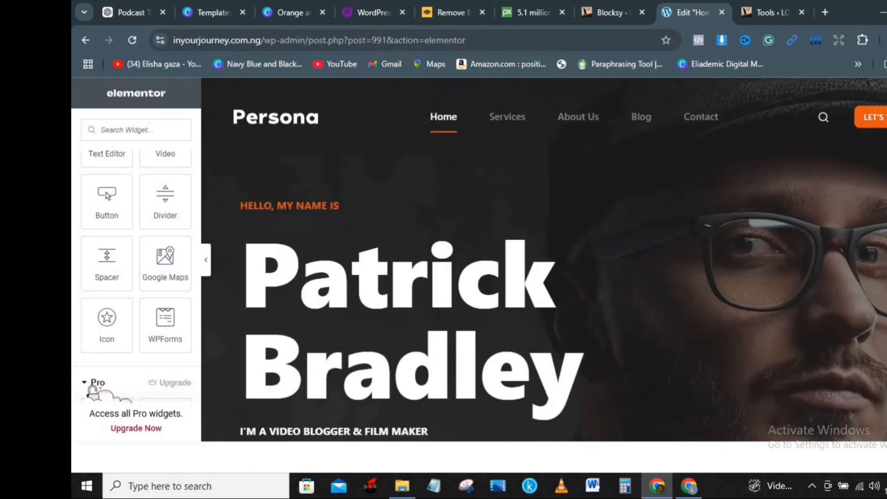
pyautogui.scroll(-8, 873, 240)
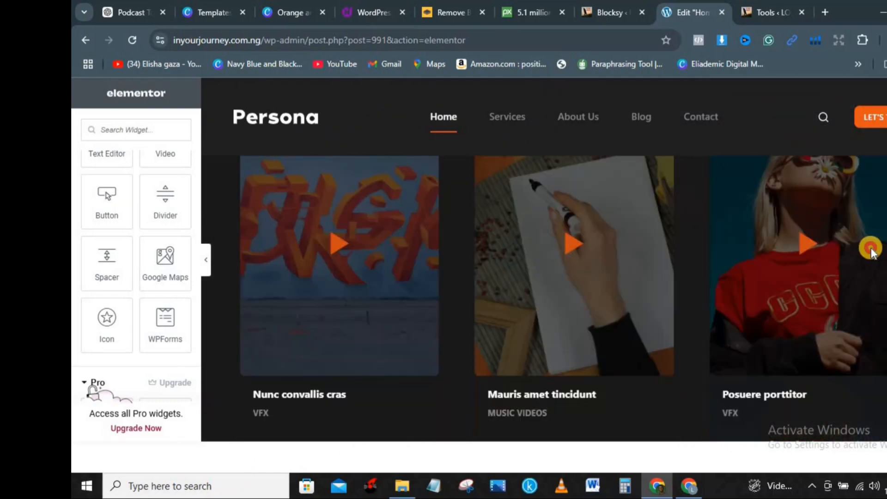
pyautogui.scroll(3, 873, 240)
pyautogui.scroll(-4, 849, 221)
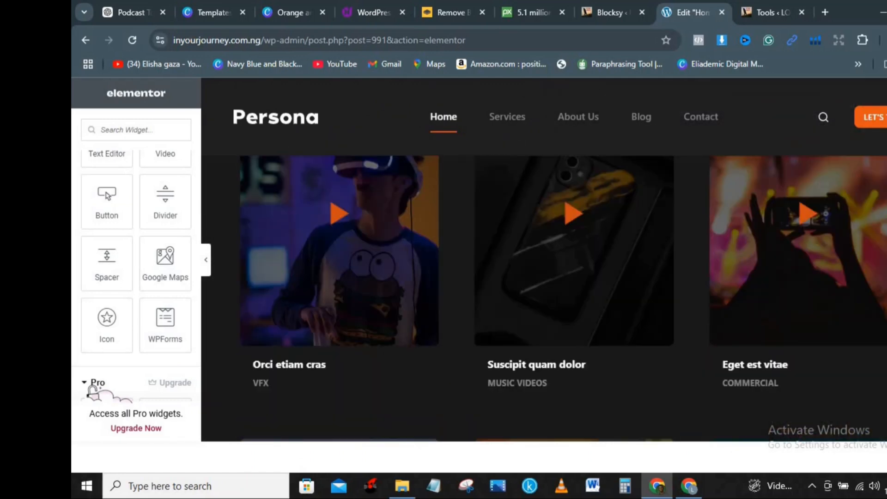
pyautogui.scroll(2, 849, 221)
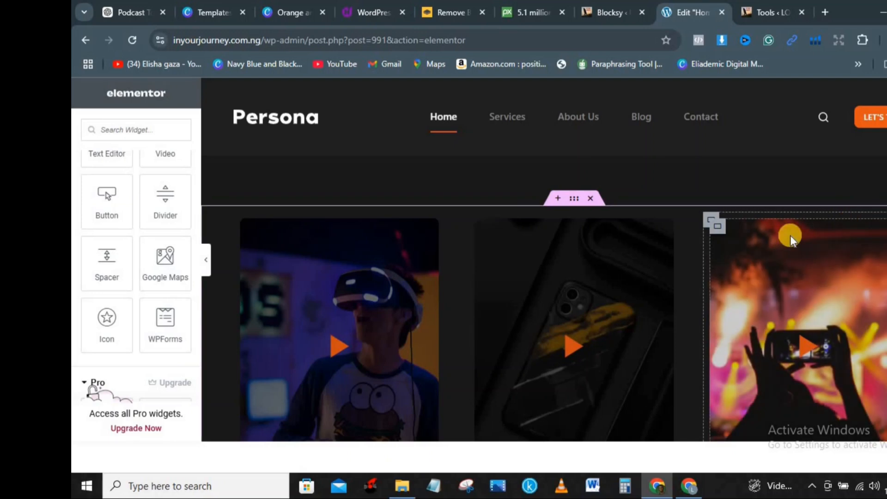
# - Delete the container holding the first row of three video cards, discarding the empty widget area tried above it
pyautogui.click(574, 200)
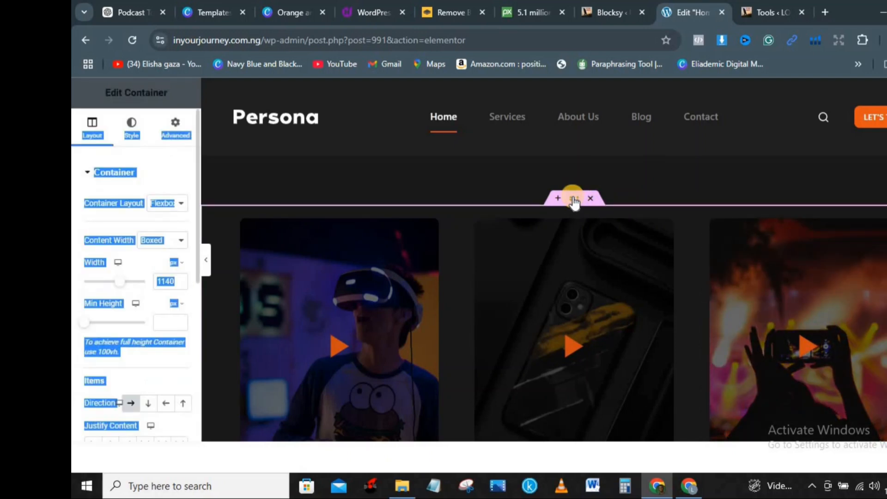
pyautogui.click(573, 198)
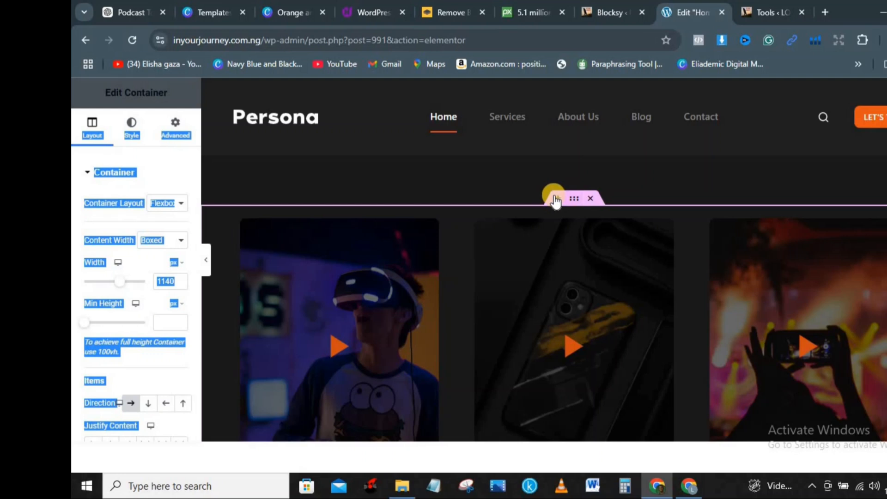
pyautogui.click(554, 197)
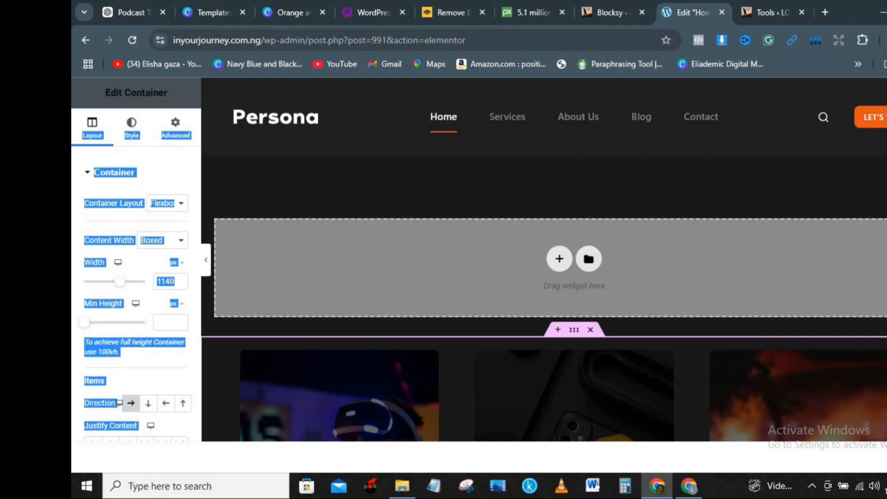
pyautogui.click(886, 230)
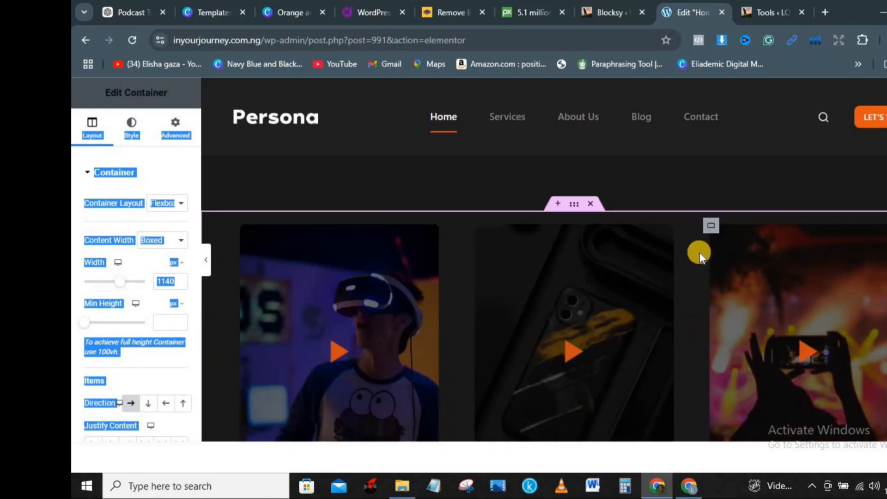
pyautogui.click(590, 198)
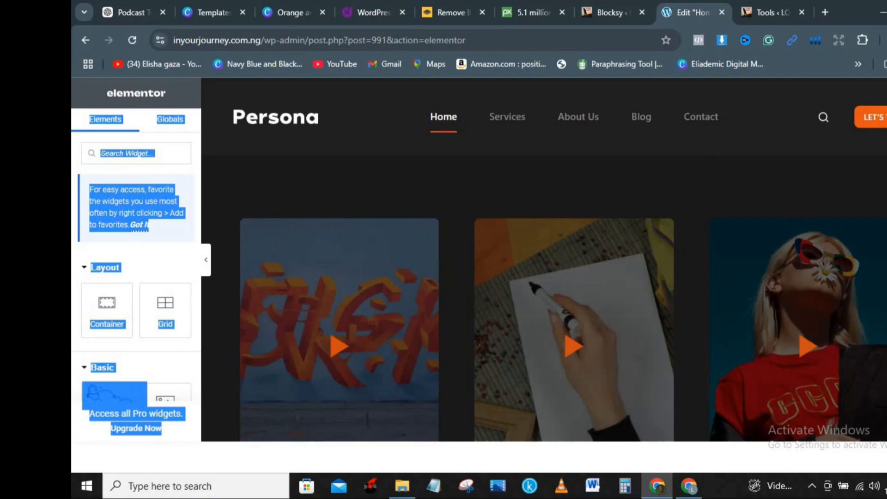
# - Delete the "02. Videos" heading container together with its view-all button
pyautogui.scroll(2, 544, 298)
pyautogui.click(136, 153)
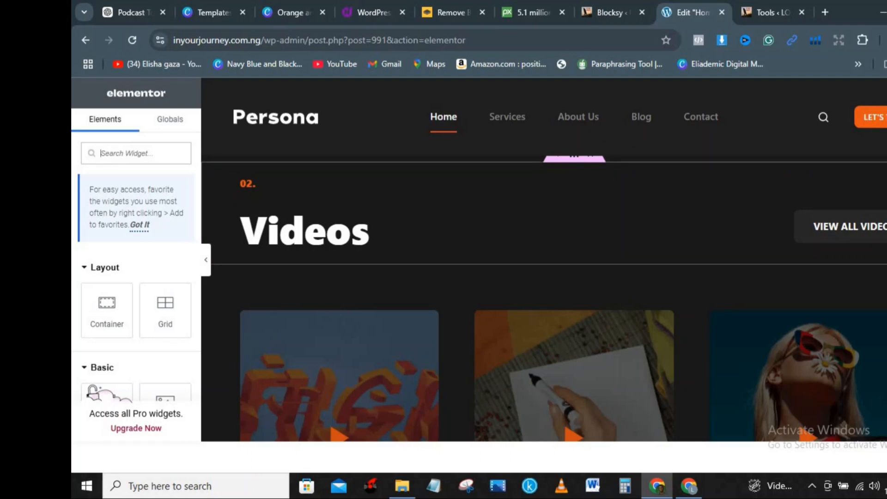
pyautogui.scroll(2, 543, 305)
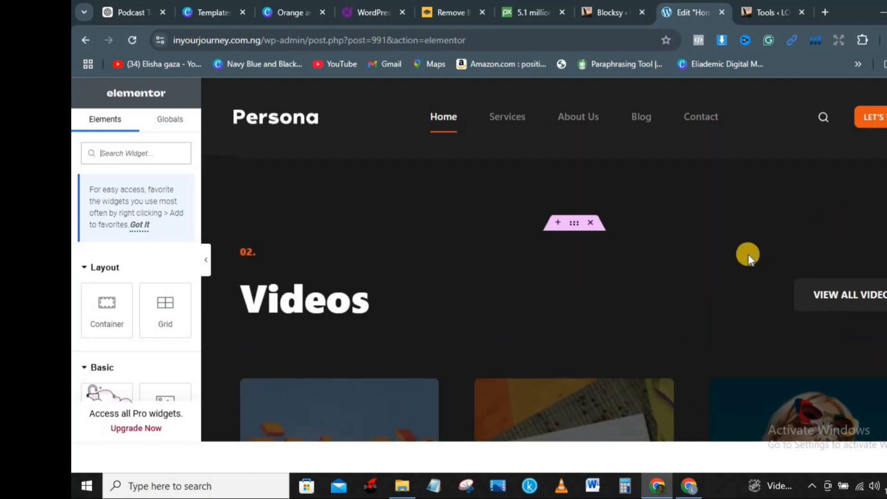
pyautogui.click(589, 223)
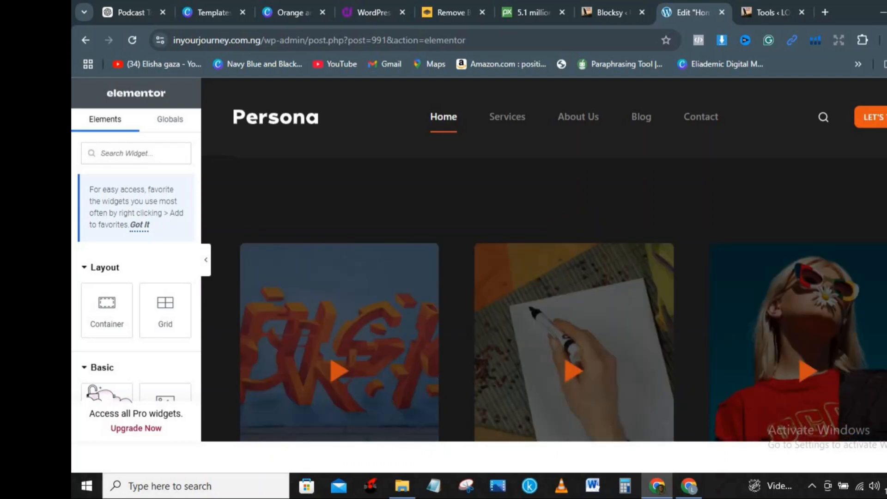
# - Set the ending number of the Subscribers counter in the statistics section to 1000
pyautogui.scroll(5, 544, 277)
pyautogui.scroll(-1, 545, 277)
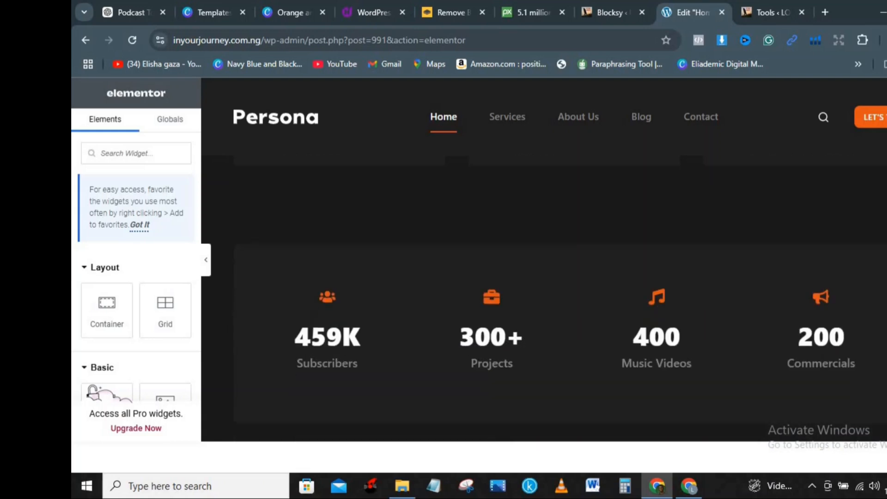
pyautogui.scroll(-1, 545, 277)
pyautogui.moveTo(599, 214)
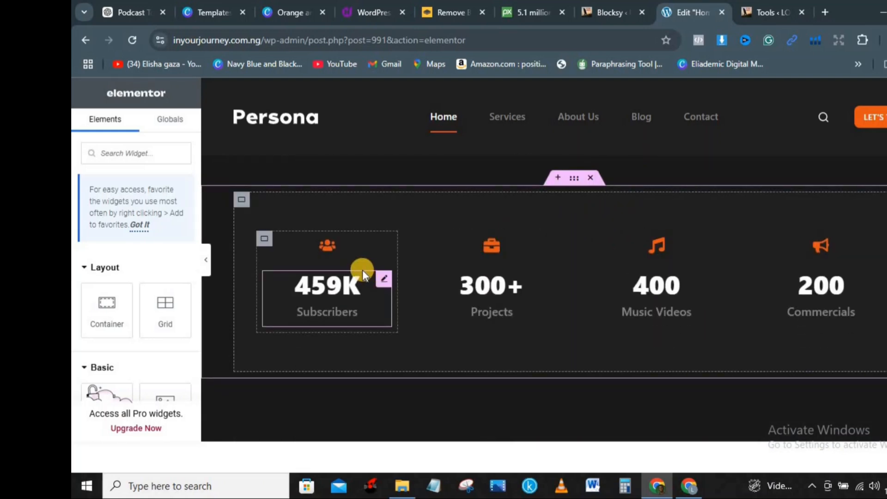
pyautogui.click(362, 290)
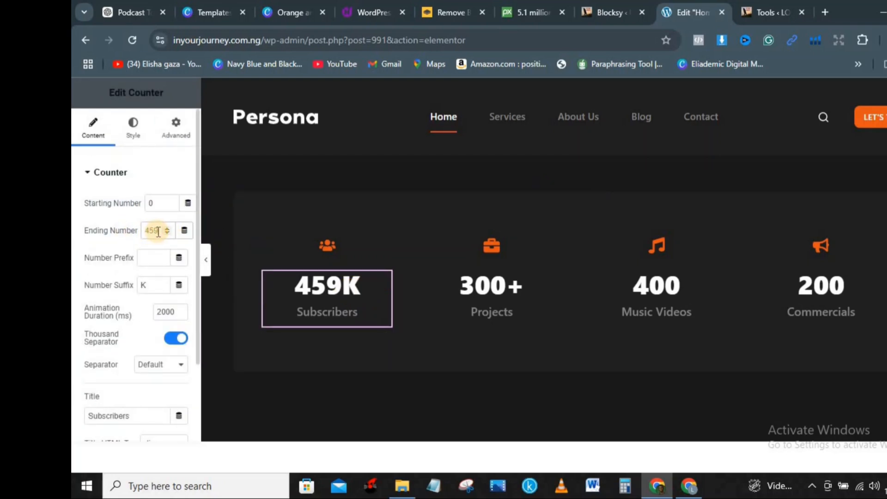
pyautogui.press('BackSpace')
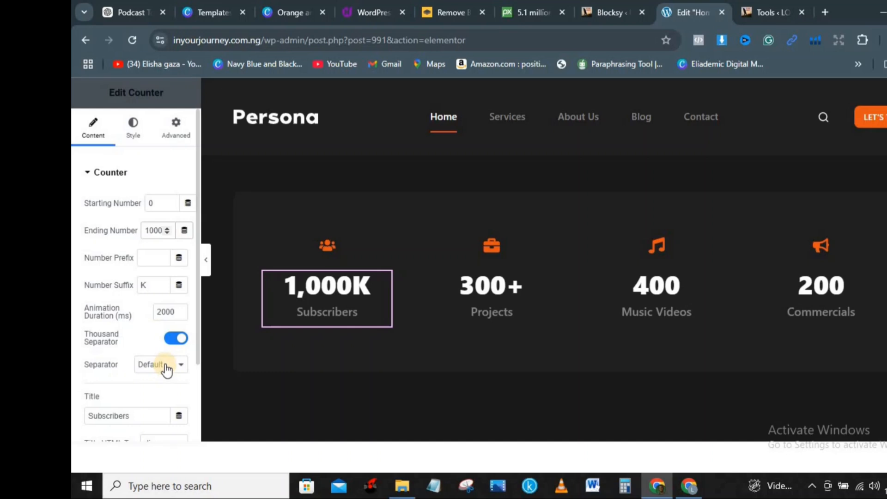
# - Change the title of the first statistics counter to "followers"
pyautogui.click(142, 413)
pyautogui.press('BackSpace')
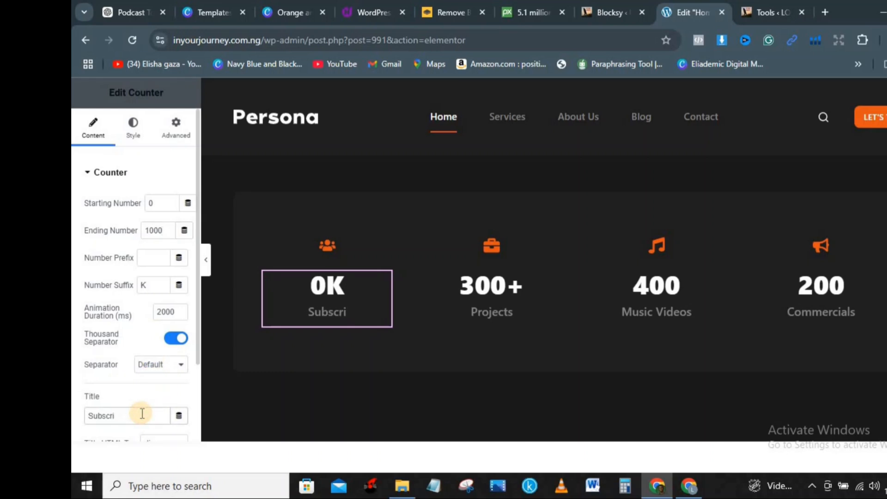
pyautogui.press('BackSpace')
pyautogui.press('BackSpace')
pyautogui.press('BackSpace')
pyautogui.press('BackSpace')
pyautogui.press('BackSpace')
pyautogui.press('BackSpace')
pyautogui.press('BackSpace')
pyautogui.write('f')
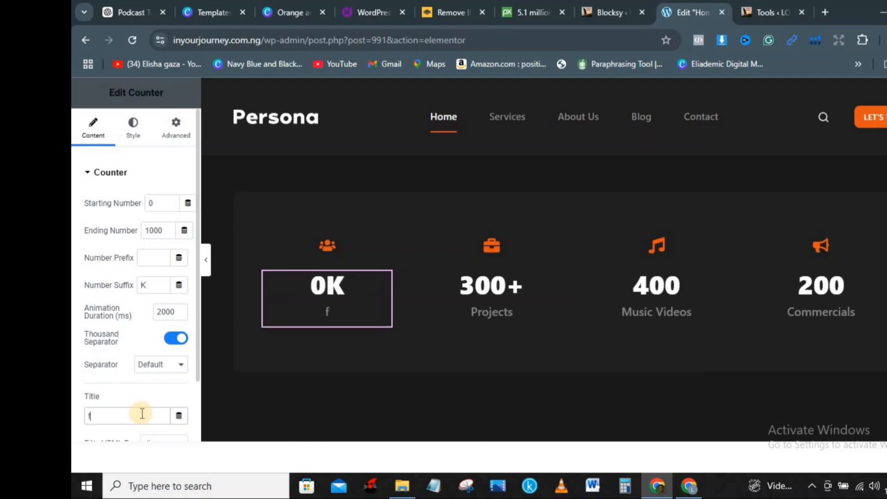
pyautogui.write('ollow')
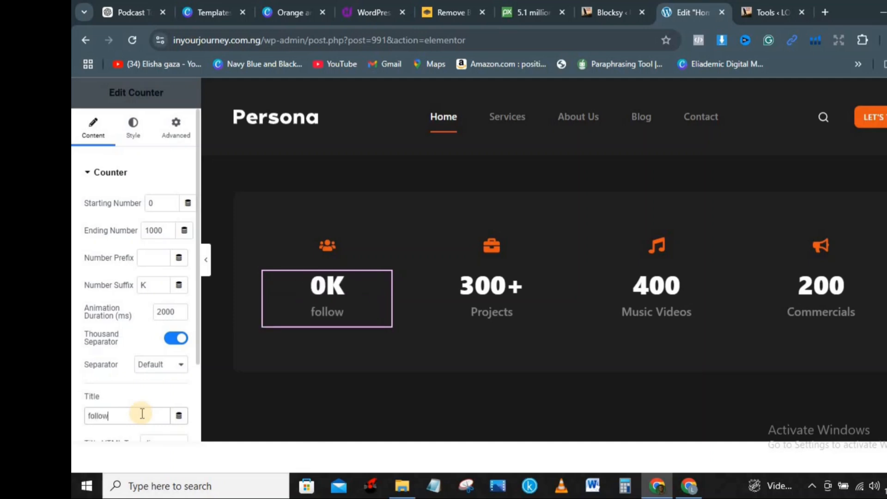
pyautogui.write('e')
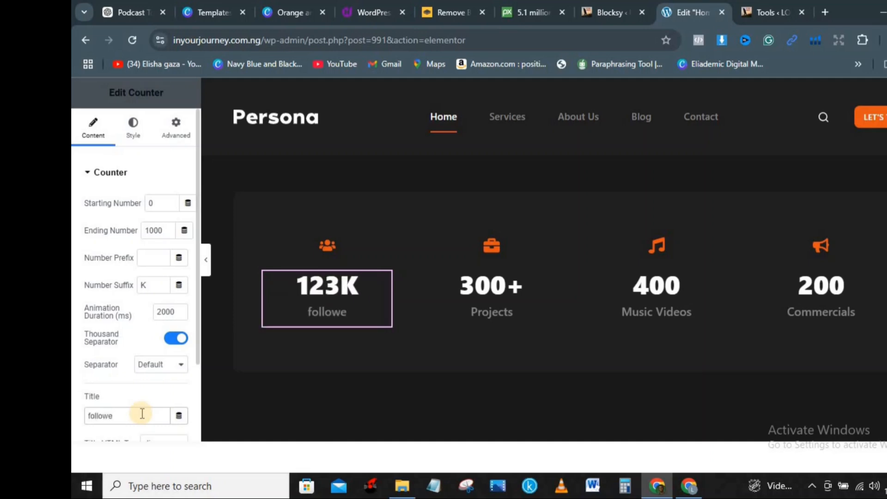
pyautogui.write('rs')
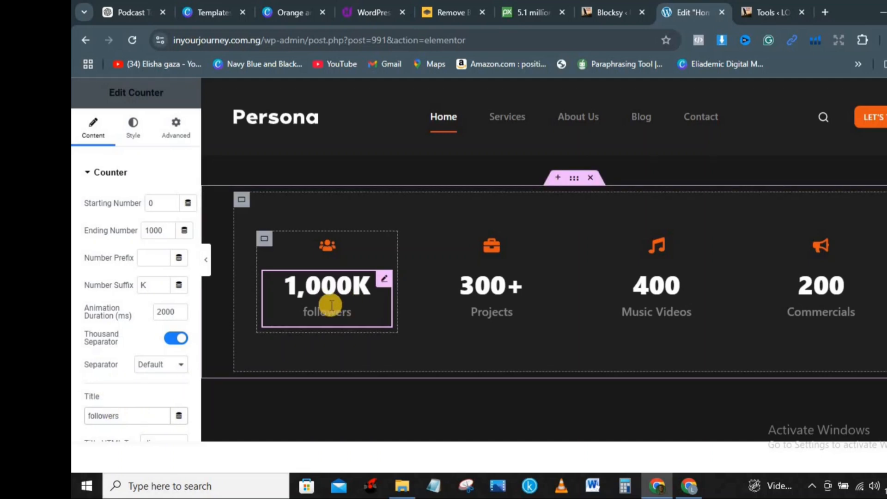
# - Change the Projects counter's title to "guest" and its ending number to 10
pyautogui.click(486, 277)
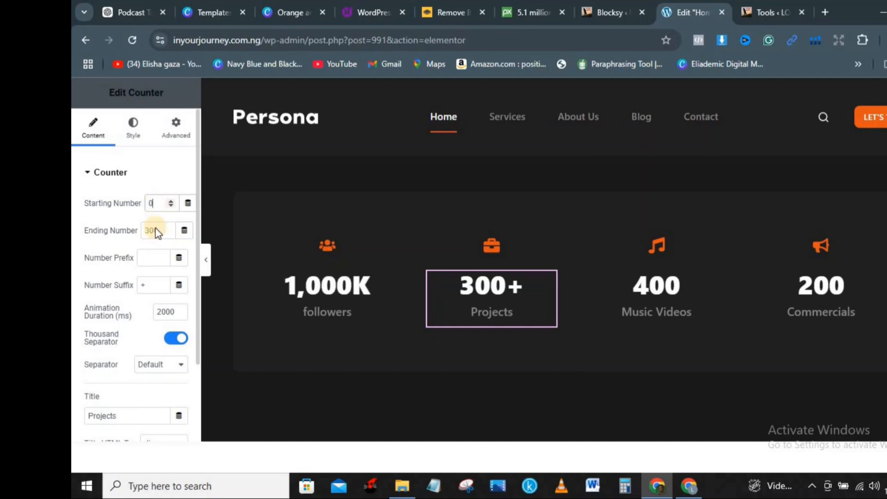
pyautogui.click(121, 420)
pyautogui.press('BackSpace')
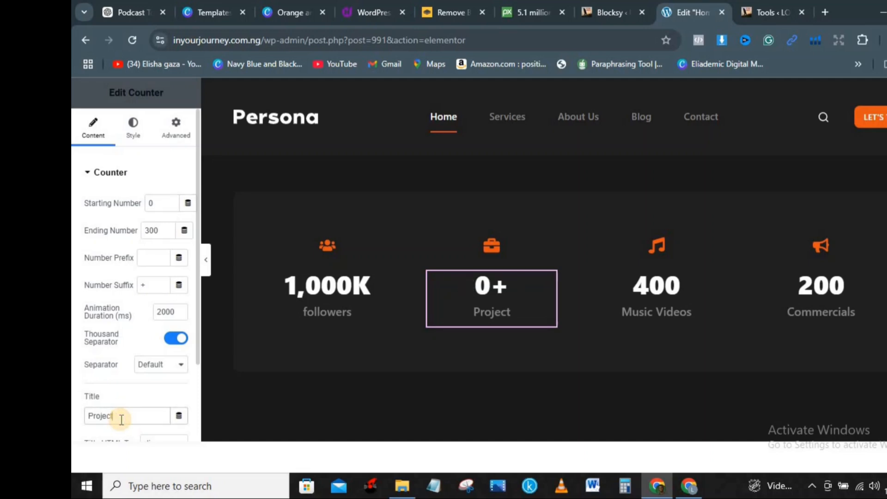
pyautogui.press('BackSpace')
pyautogui.press('BackSpace')
pyautogui.press('BackSpace')
pyautogui.press('BackSpace')
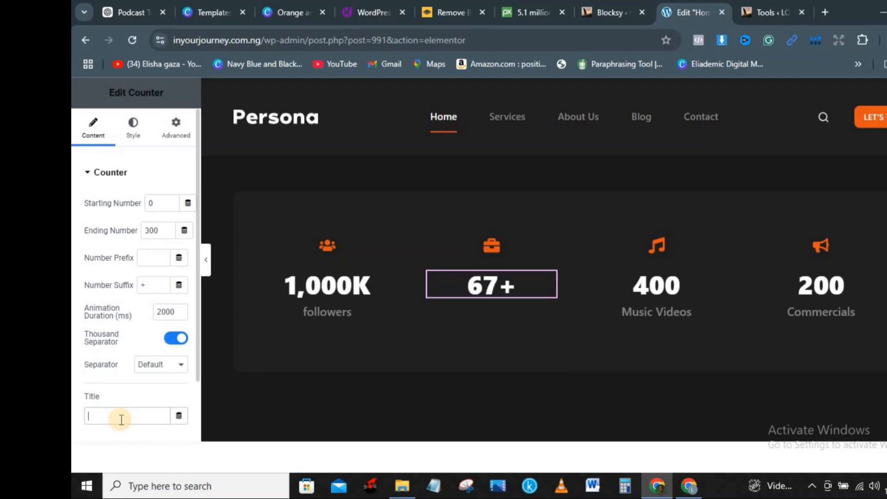
pyautogui.write('guest')
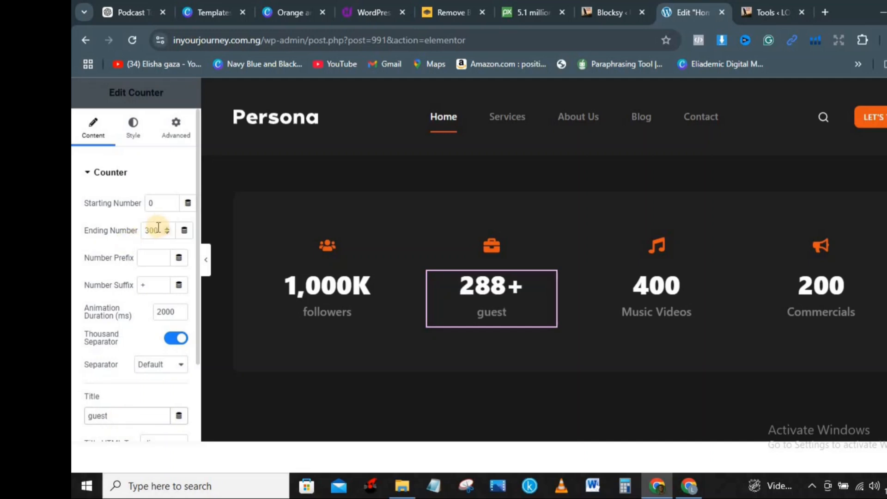
pyautogui.press('BackSpace')
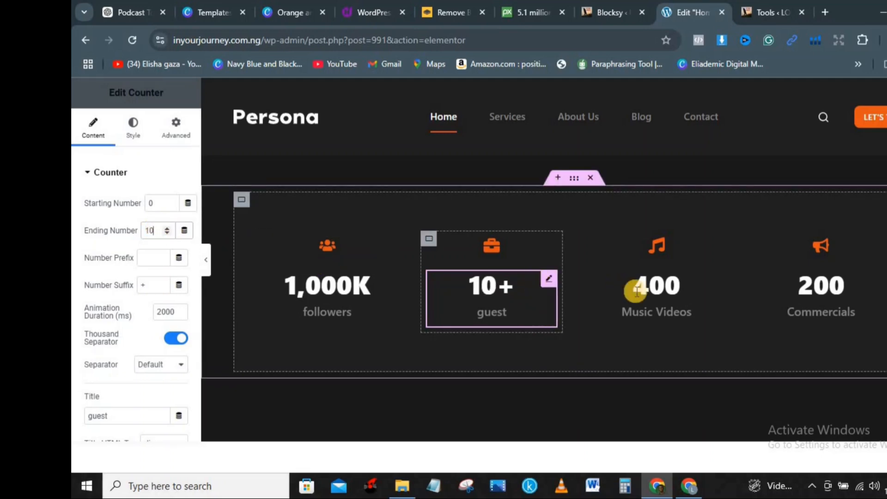
# - View the Music Videos counter's settings and examine the remaining project and blog sections of the page
pyautogui.click(683, 286)
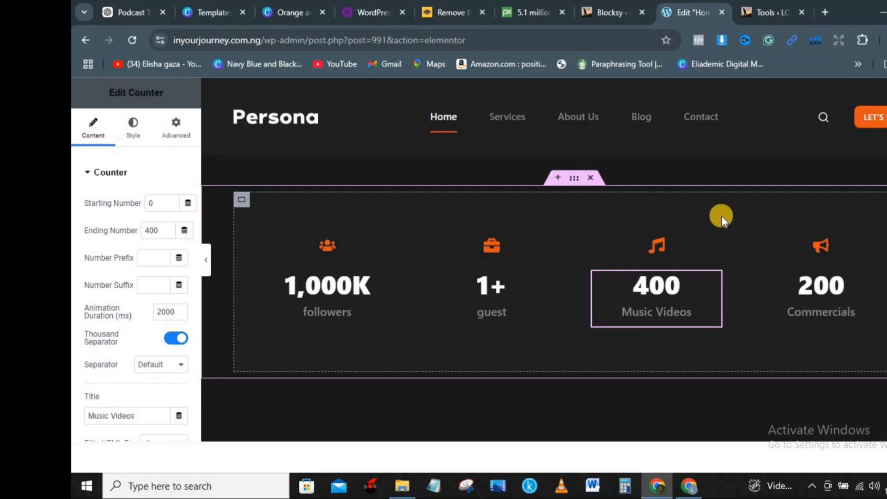
pyautogui.scroll(-12, 544, 296)
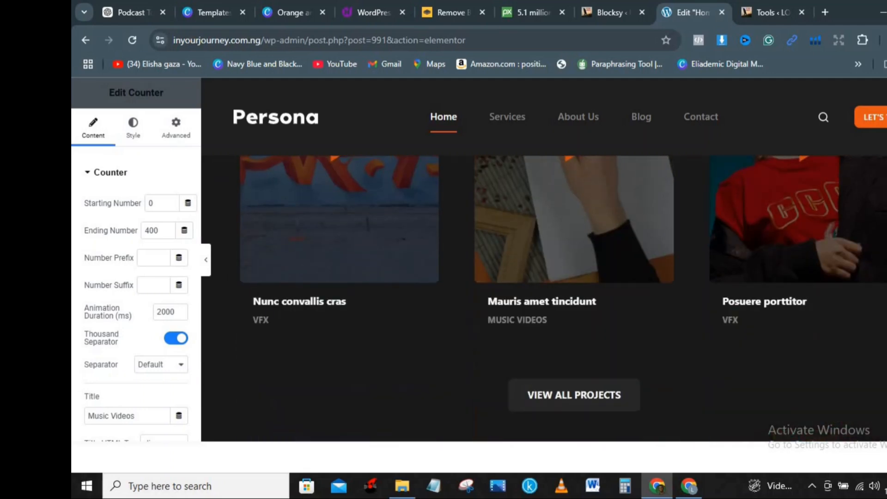
pyautogui.scroll(5, 545, 296)
pyautogui.scroll(-5, 276, 191)
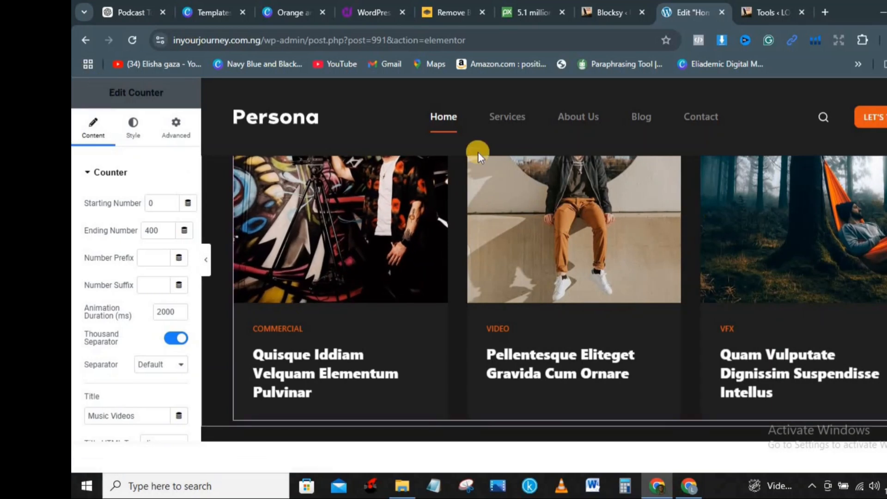
pyautogui.click(513, 128)
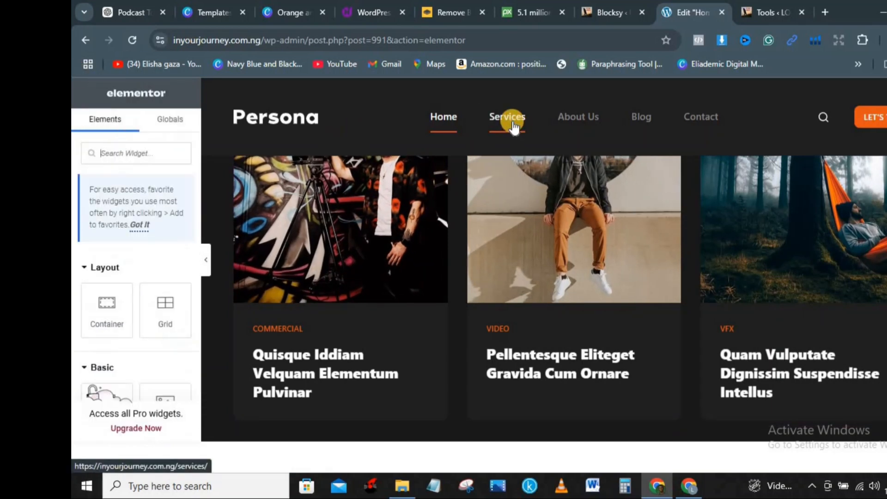
# - Try to place a new Container between the blog cards and the "Let's talk about your project" section
pyautogui.click(110, 303)
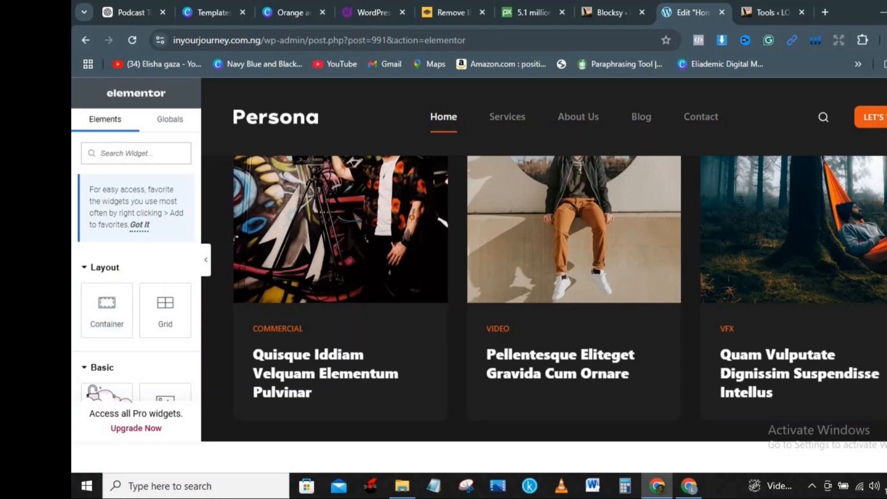
pyautogui.scroll(-4, 544, 298)
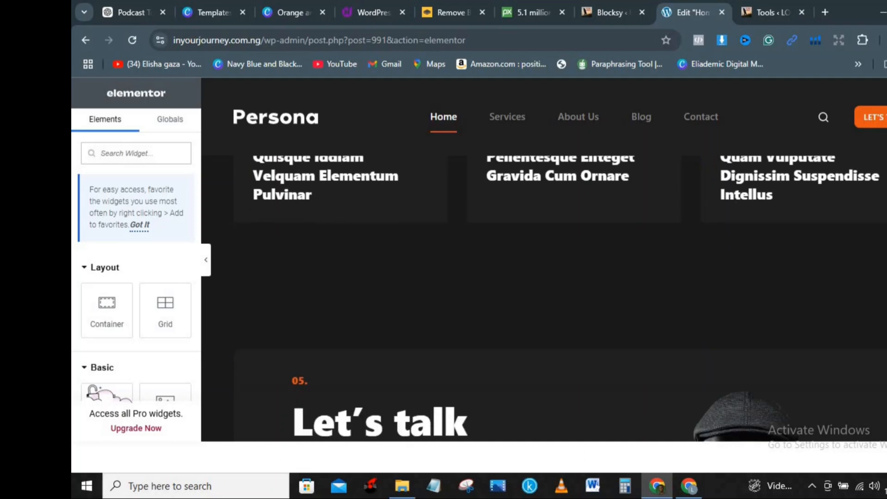
pyautogui.moveTo(100, 306)
pyautogui.mouseDown()
pyautogui.moveTo(196, 318)
pyautogui.moveTo(545, 278)
pyautogui.mouseUp()
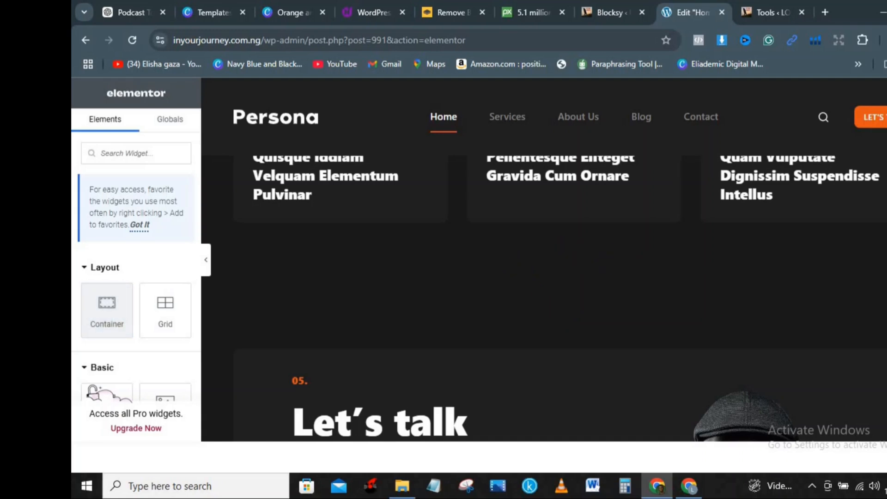
pyautogui.scroll(-3, 544, 296)
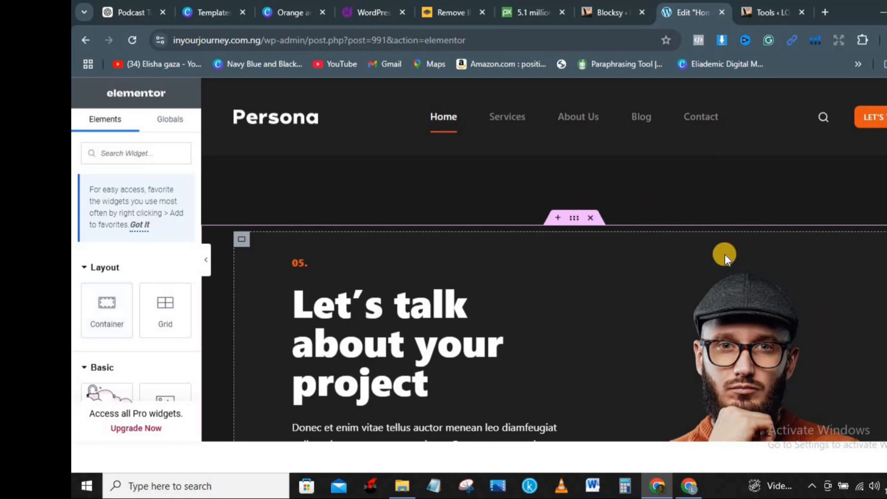
pyautogui.click(573, 221)
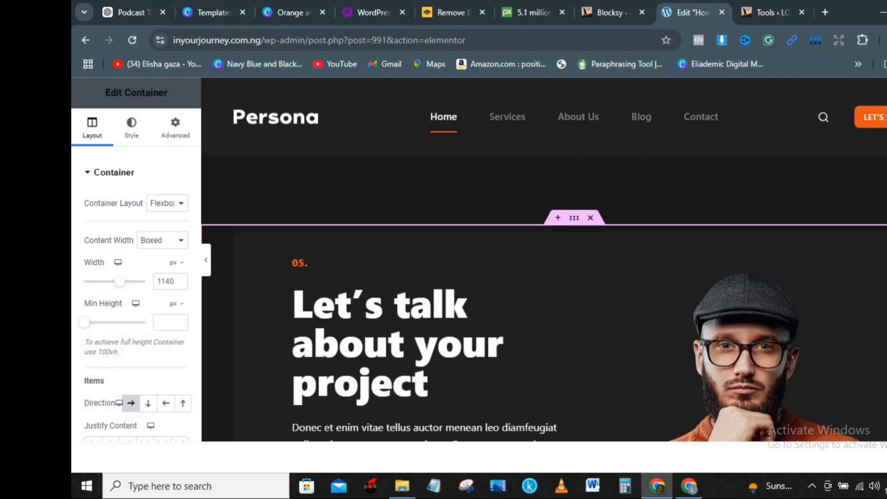
pyautogui.scroll(-4, 543, 278)
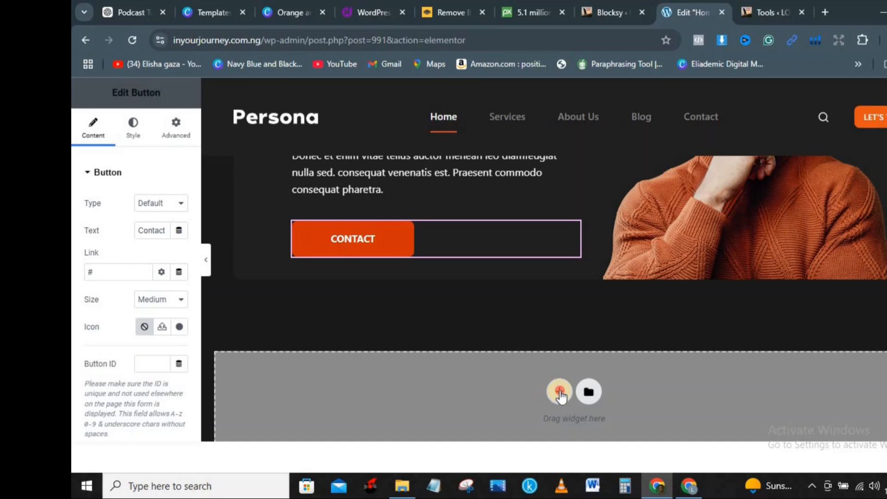
pyautogui.click(560, 393)
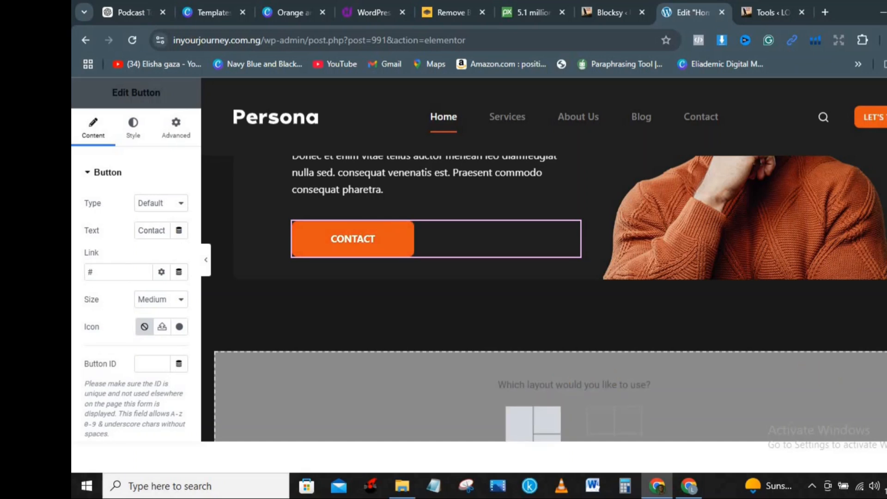
pyautogui.scroll(-2, 551, 299)
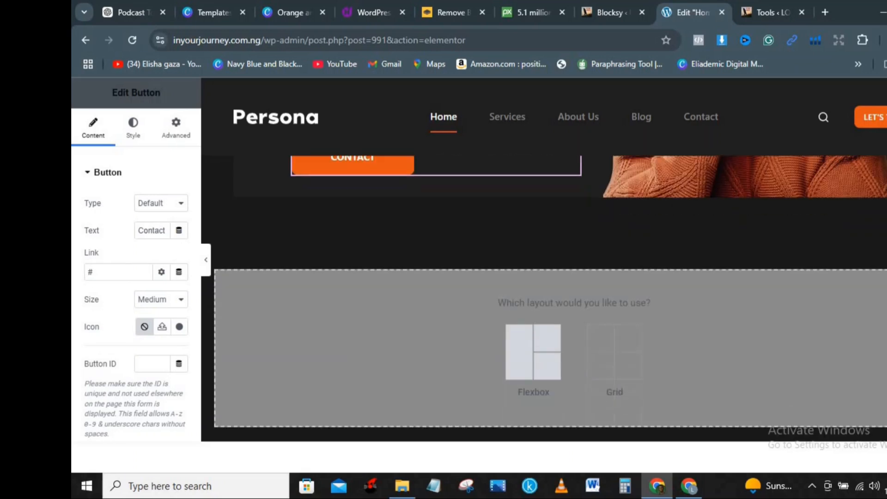
pyautogui.click(521, 344)
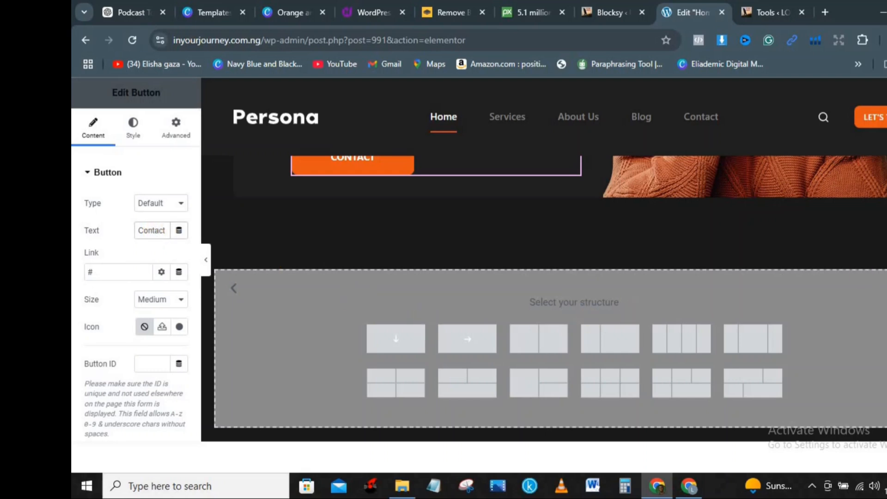
pyautogui.click(886, 288)
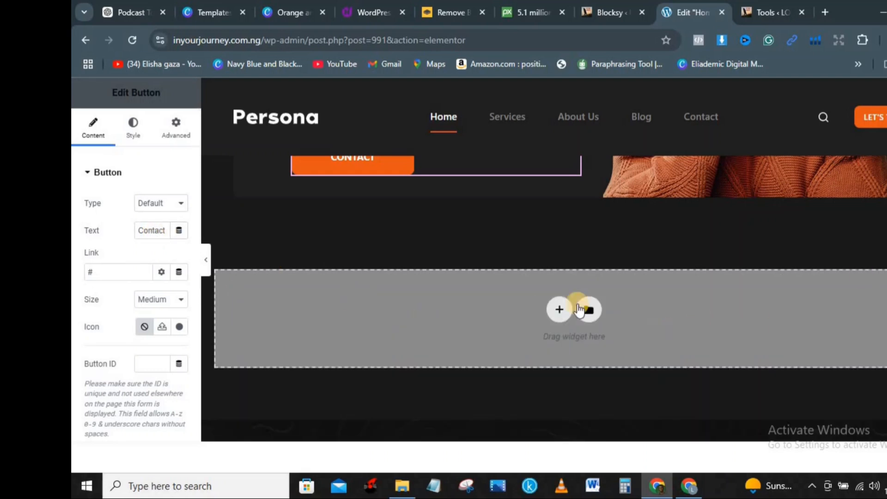
# - Browse the template library's page designs, saved templates and blocks, filtering the blocks by the Service Details category
pyautogui.click(591, 309)
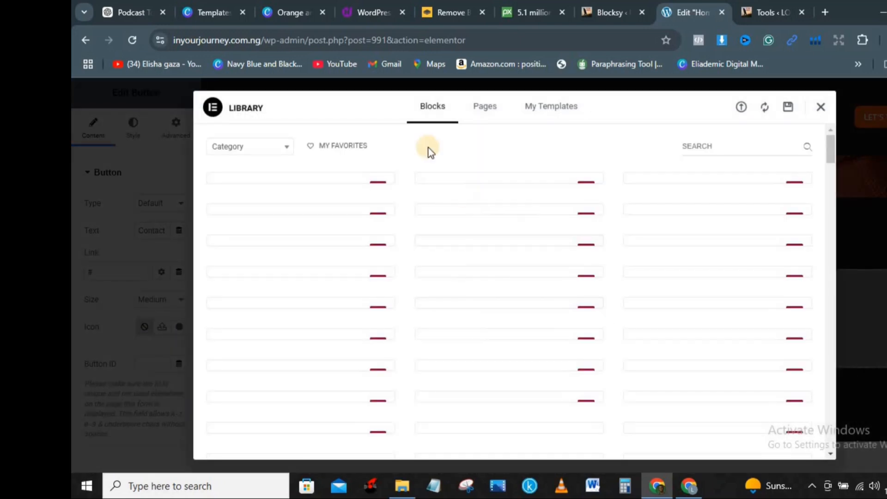
pyautogui.click(485, 107)
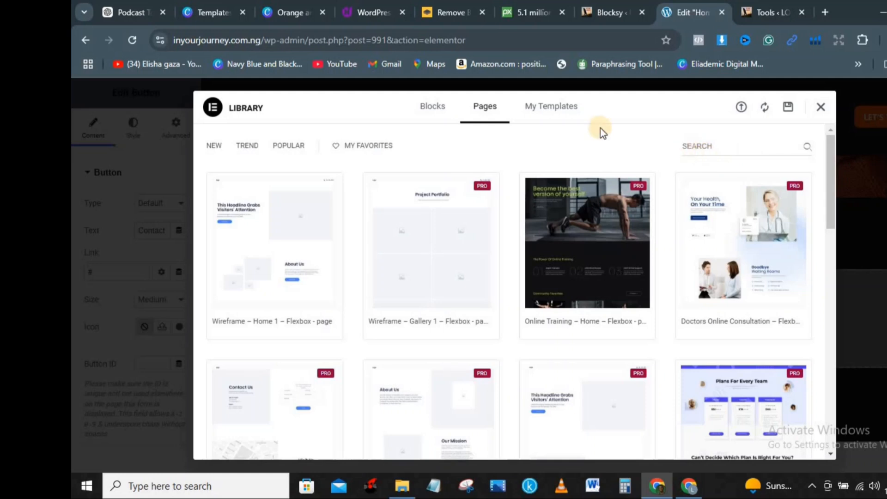
pyautogui.click(548, 111)
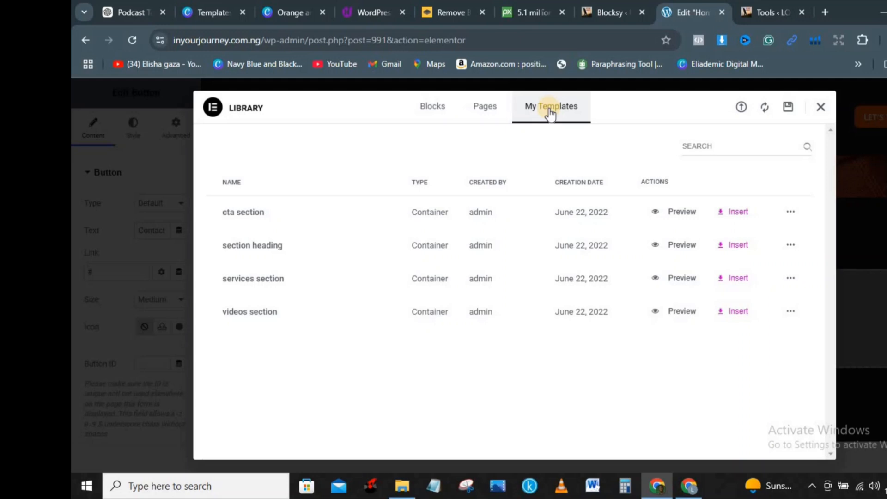
pyautogui.click(431, 115)
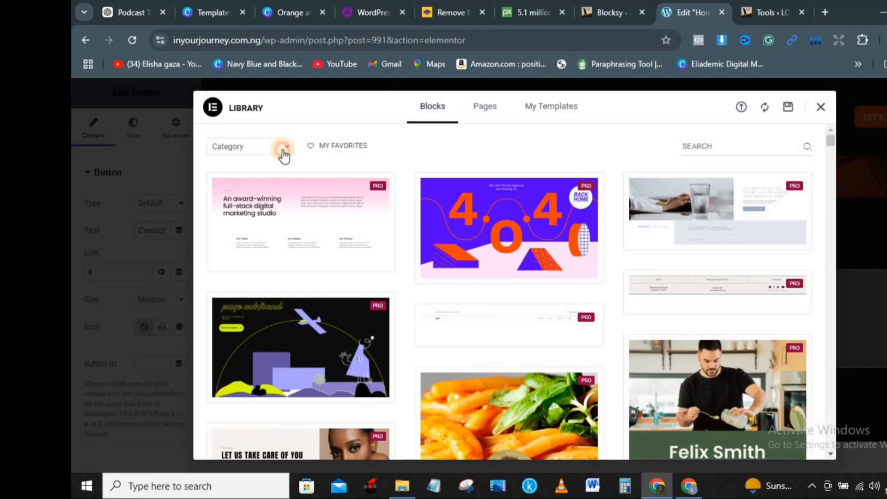
pyautogui.click(282, 151)
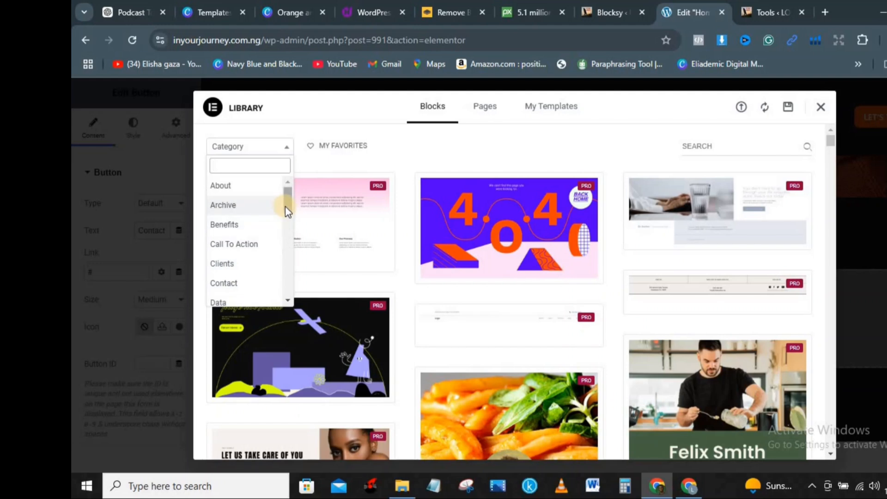
pyautogui.moveTo(290, 225); pyautogui.dragTo(290, 272)
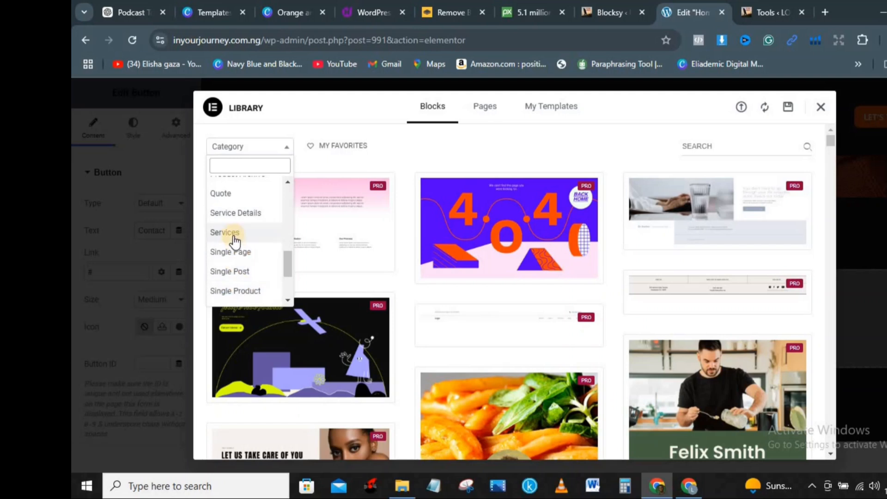
pyautogui.click(231, 213)
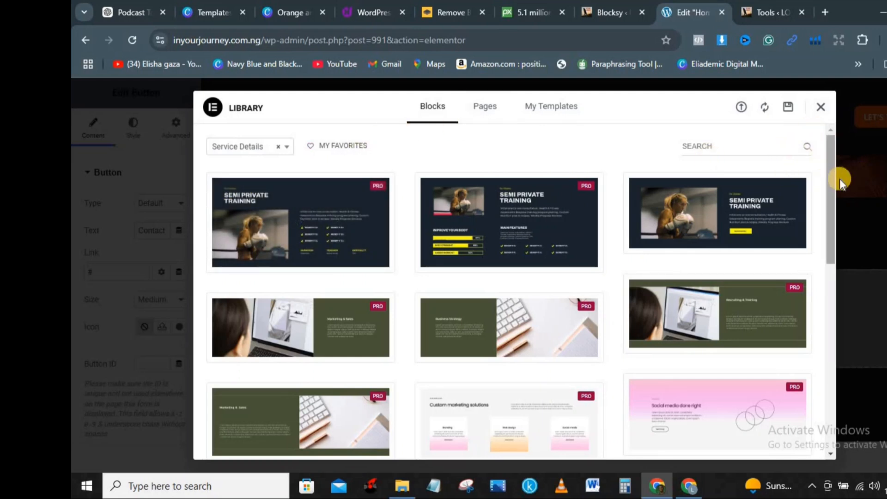
pyautogui.moveTo(842, 238); pyautogui.dragTo(830, 209)
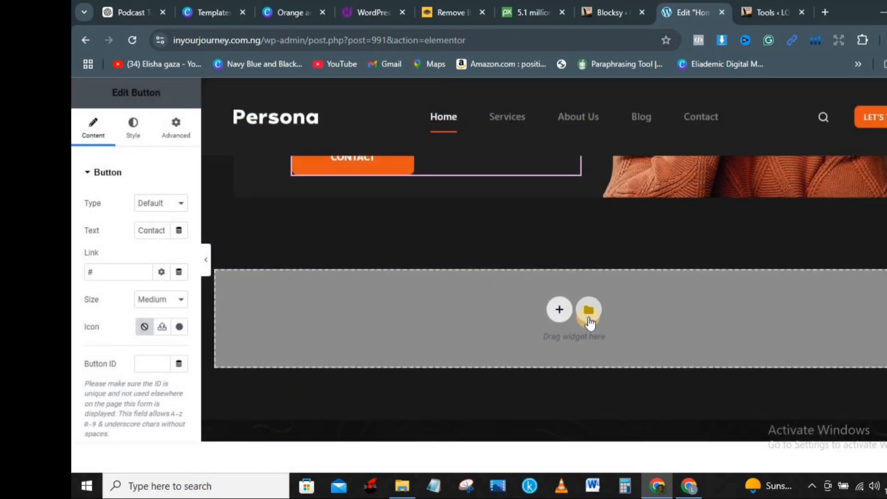
# - Preview the yellow registered dietitian and nutritionist profile block in the template library and try to insert it into the page
pyautogui.click(589, 318)
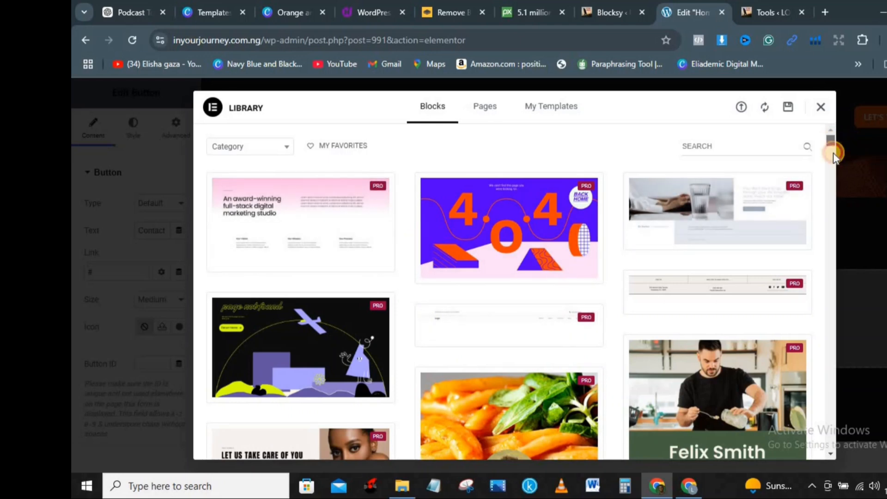
pyautogui.moveTo(833, 153); pyautogui.dragTo(835, 180)
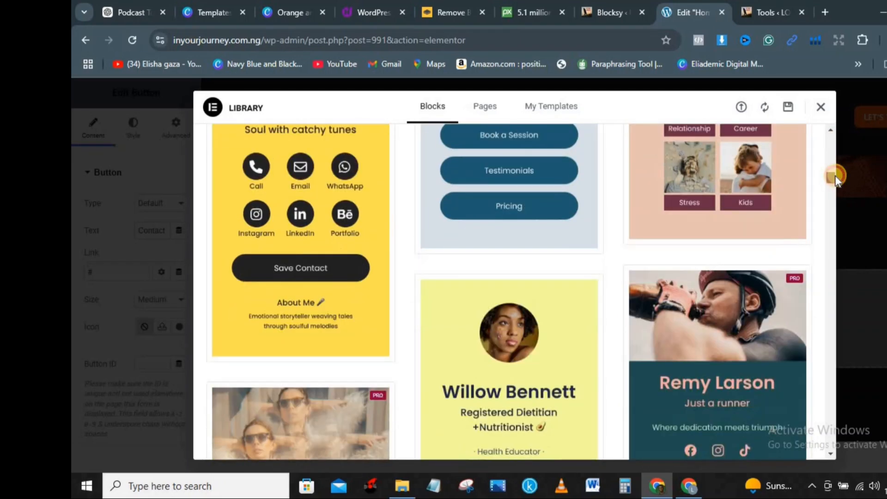
pyautogui.scroll(-2, 835, 176)
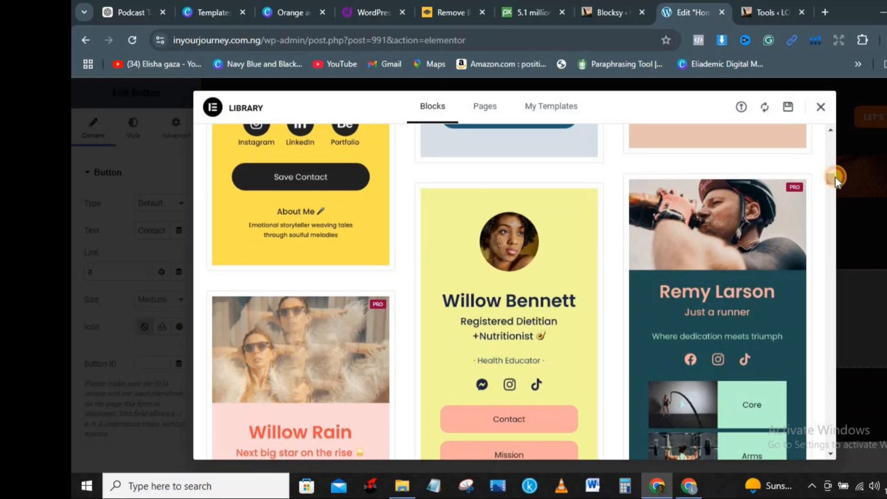
pyautogui.click(557, 271)
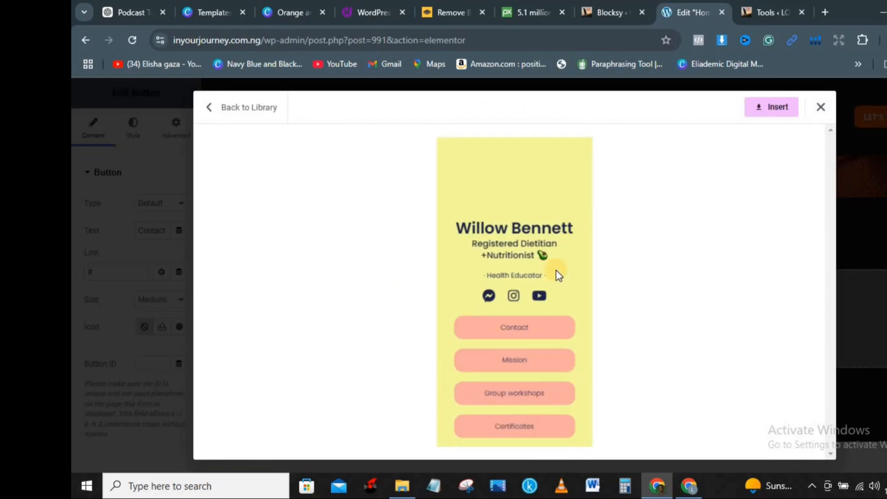
pyautogui.click(775, 110)
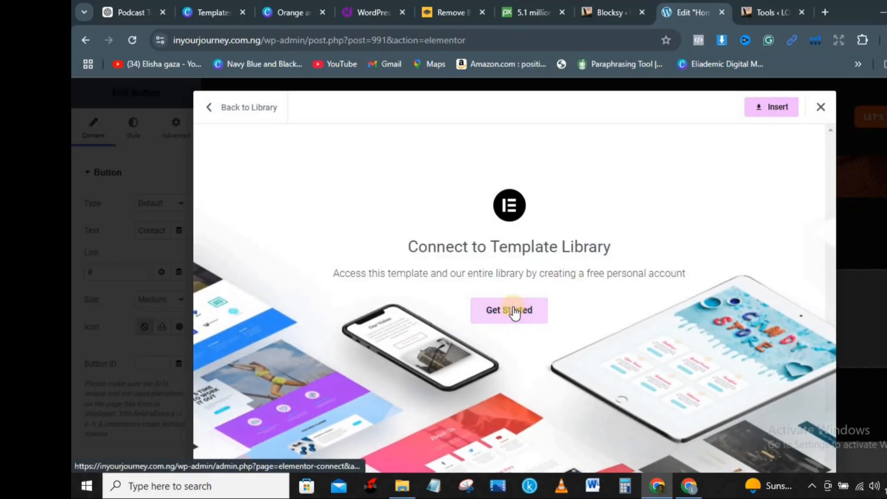
# - Start connecting the site to Elementor's Template Library and sign in with the first listed Google account
pyautogui.click(514, 313)
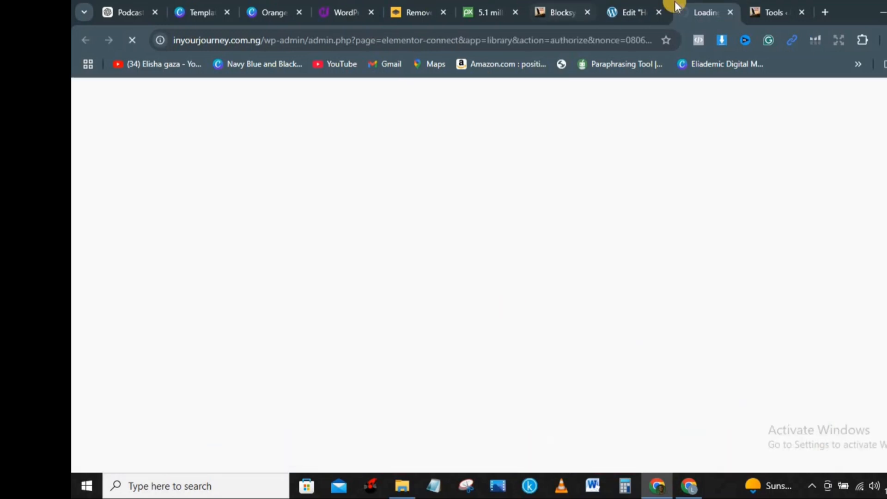
pyautogui.click(745, 5)
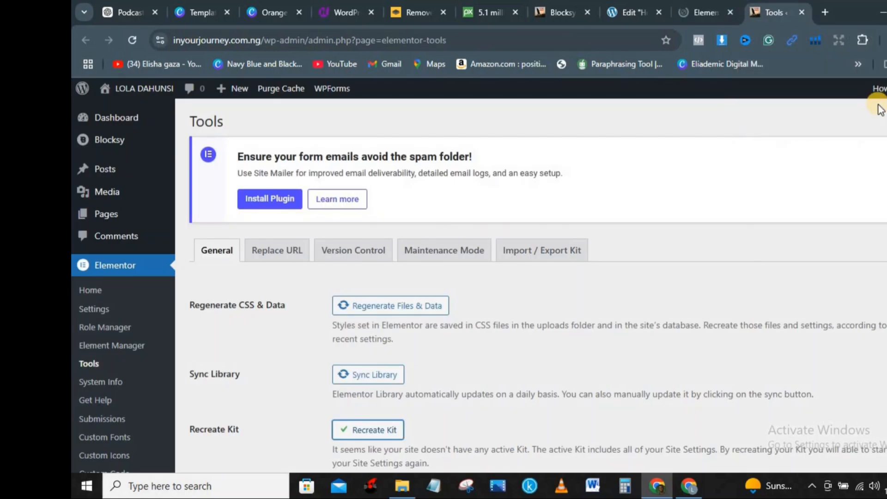
pyautogui.click(703, 19)
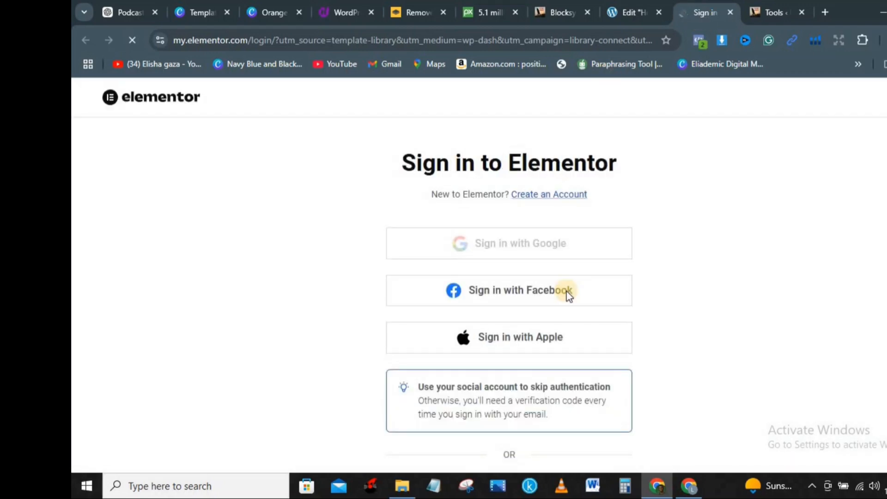
pyautogui.scroll(-3, 509, 277)
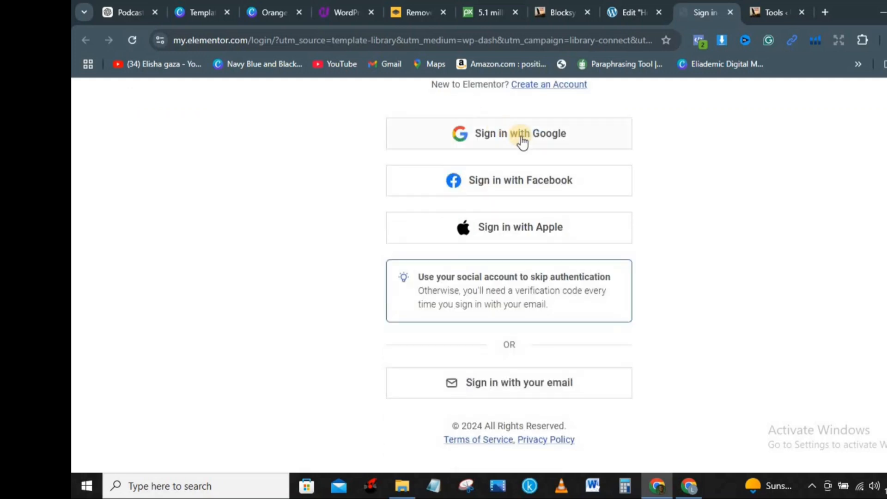
pyautogui.click(521, 137)
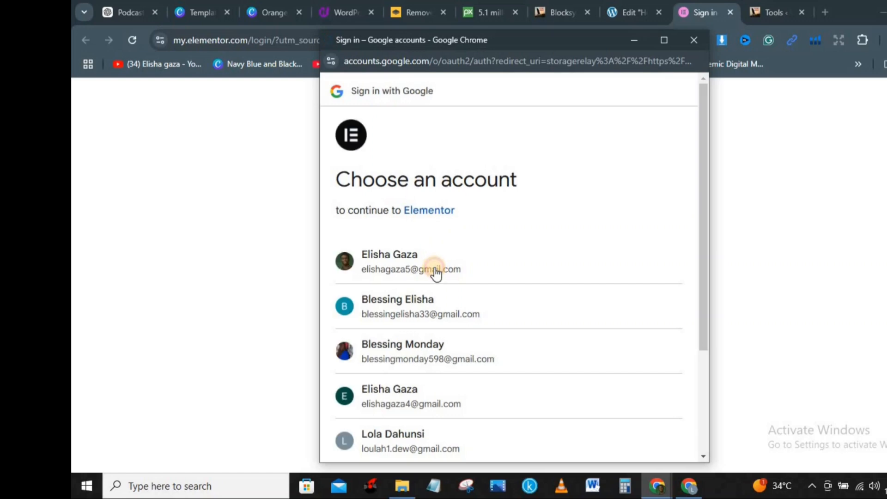
pyautogui.doubleClick(398, 259)
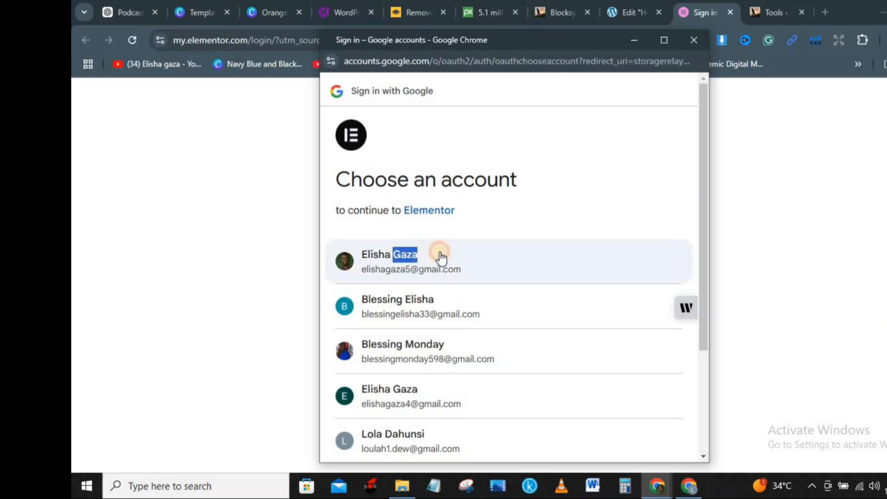
pyautogui.click(389, 254)
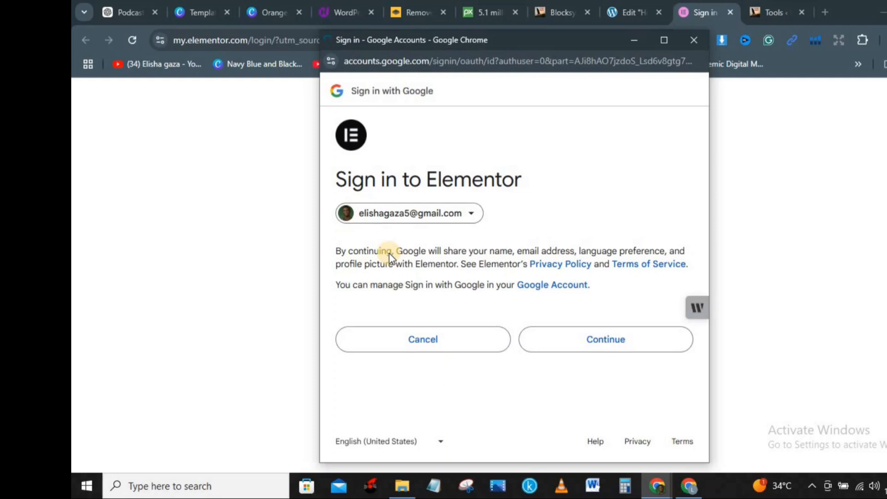
pyautogui.click(602, 333)
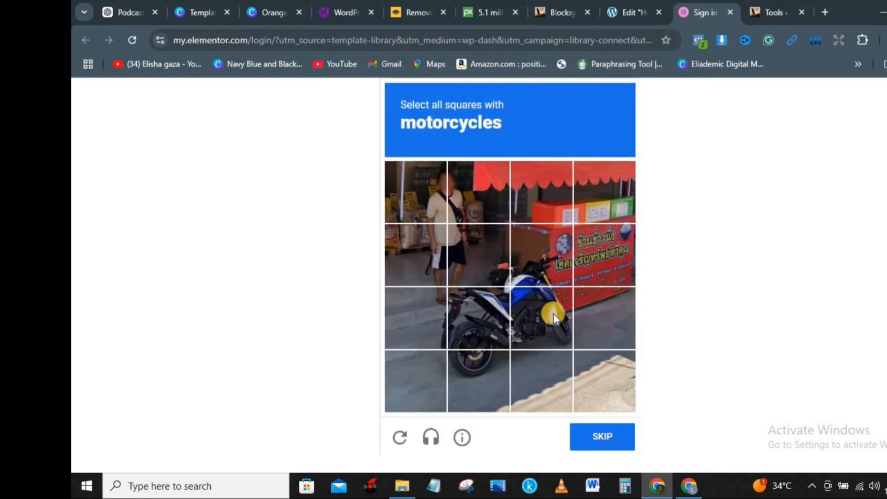
# - Complete the image verification by selecting three squares that contain the motorcycle and submitting them
pyautogui.click(483, 314)
pyautogui.click(533, 306)
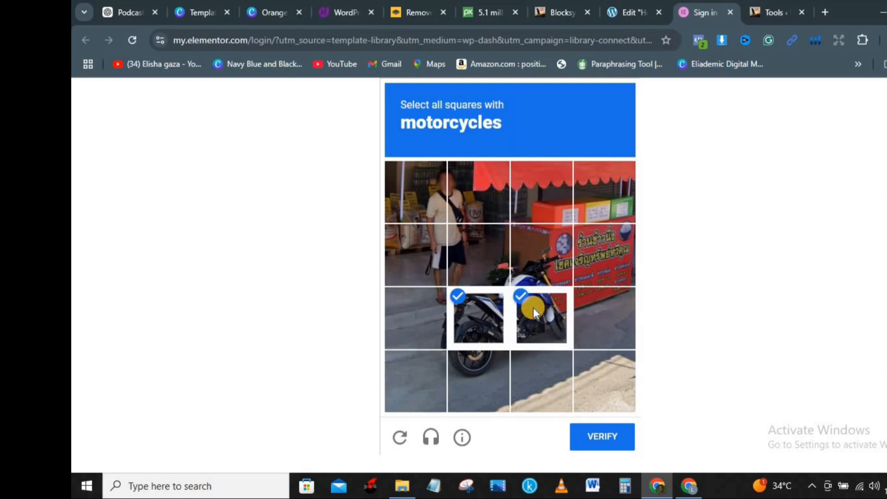
pyautogui.click(466, 373)
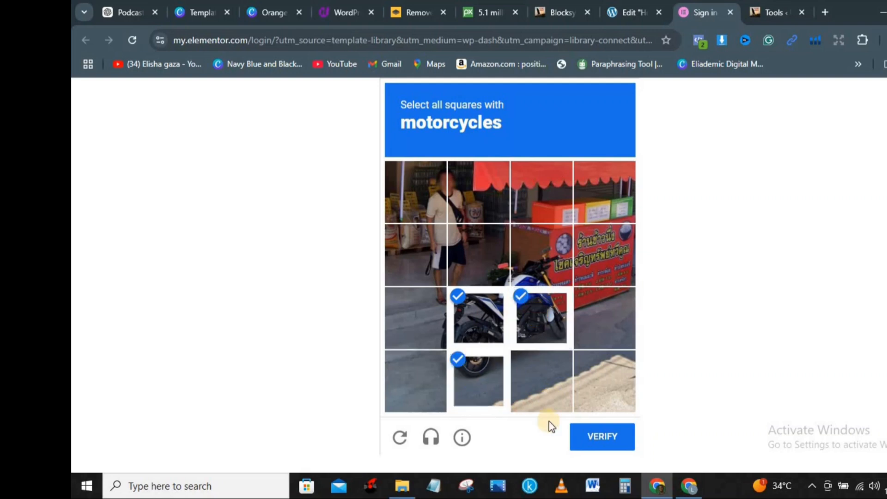
pyautogui.click(594, 435)
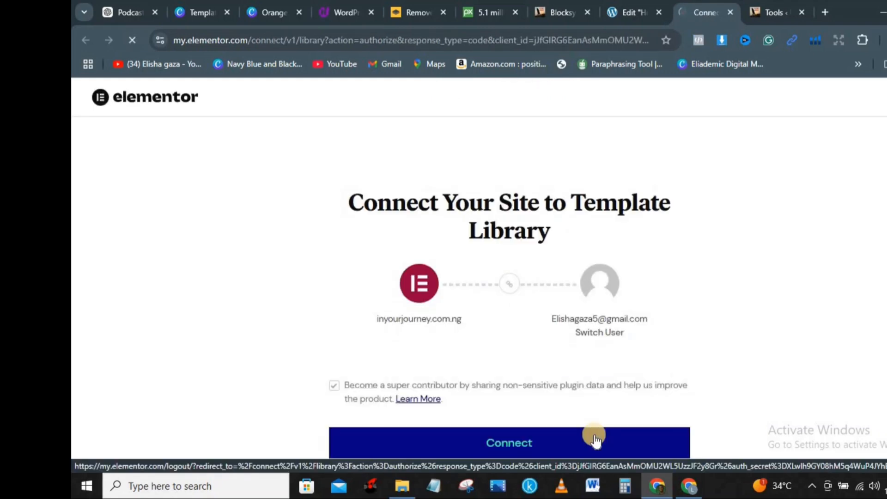
pyautogui.scroll(-1, 871, 241)
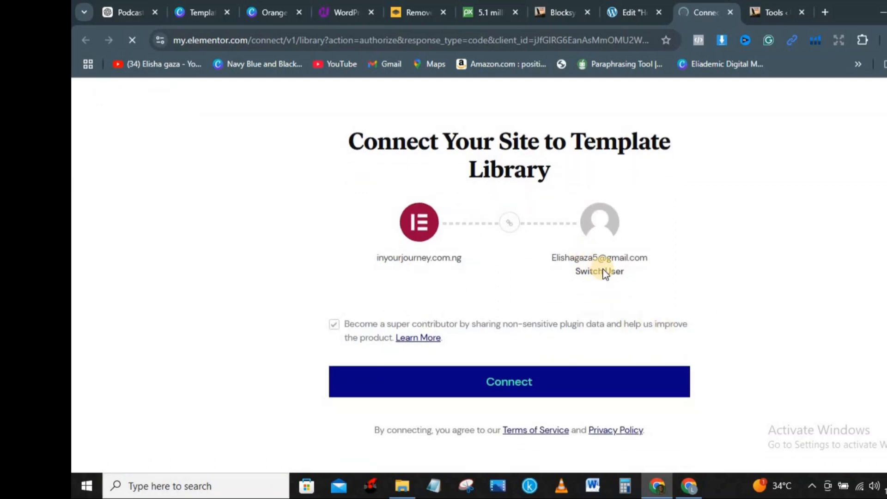
# - Connect the site to the Template Library and review the inserted nutritionist profile block in the Home page editor
pyautogui.click(511, 380)
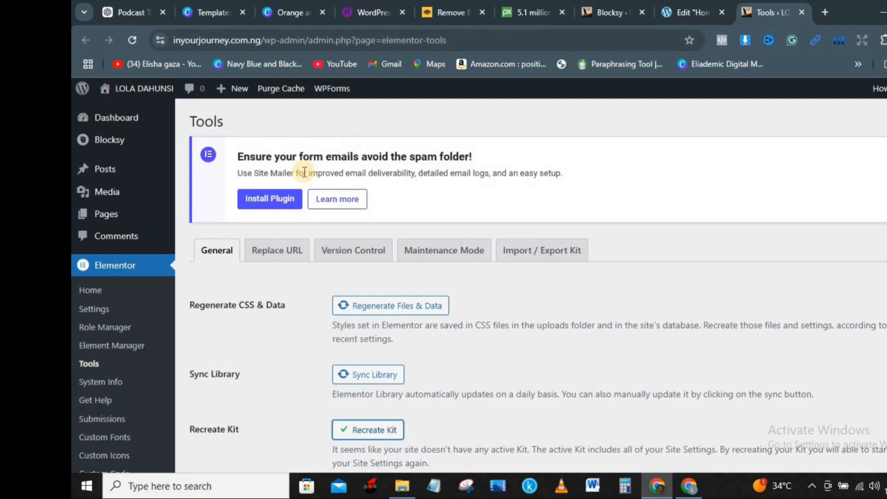
pyautogui.click(685, 11)
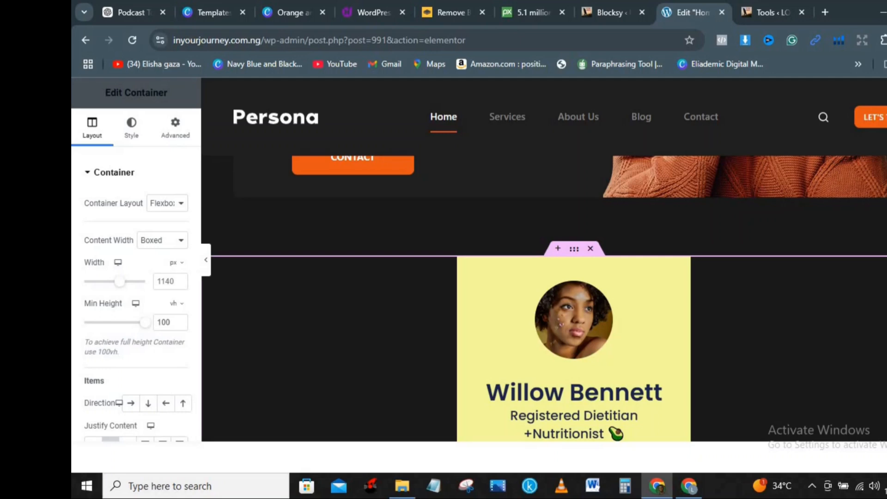
pyautogui.scroll(-9, 545, 299)
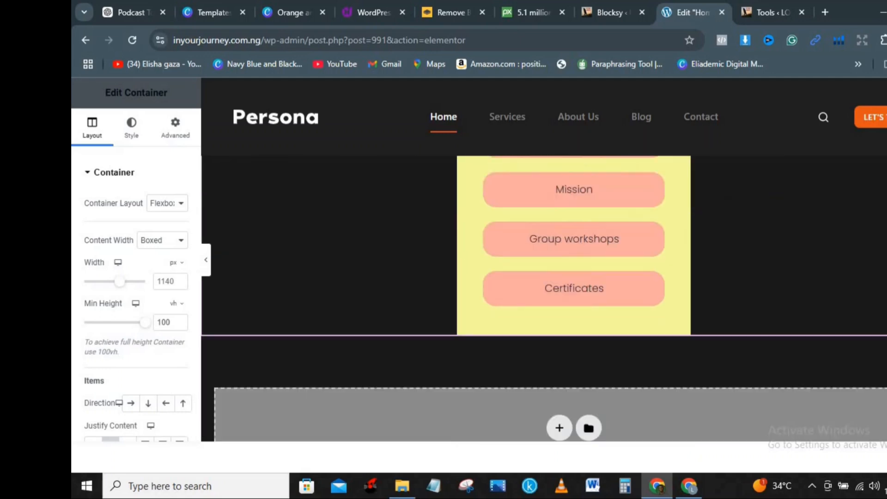
pyautogui.scroll(6, 544, 299)
pyautogui.scroll(4, 544, 298)
pyautogui.scroll(-6, 545, 298)
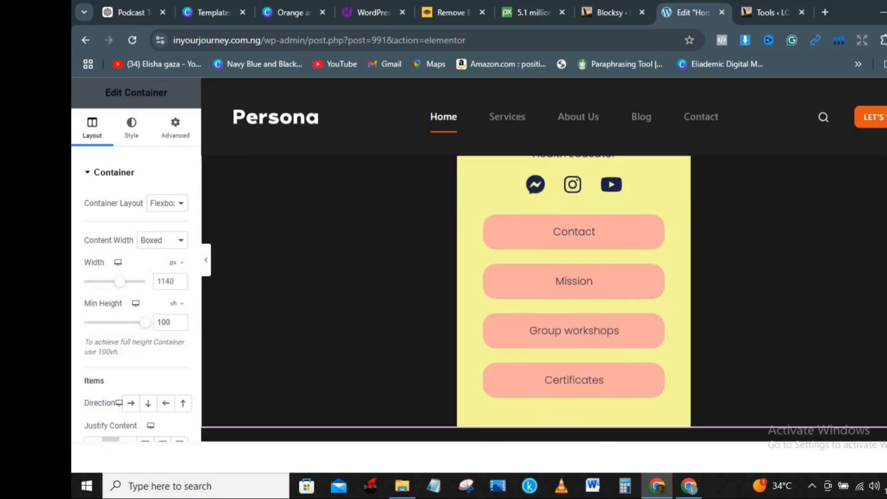
pyautogui.scroll(4, 544, 298)
# - Replace the yellow profile block's image with the cropped 512 by 512 pixel In Your Journey podcast picture from the media library
pyautogui.click(640, 197)
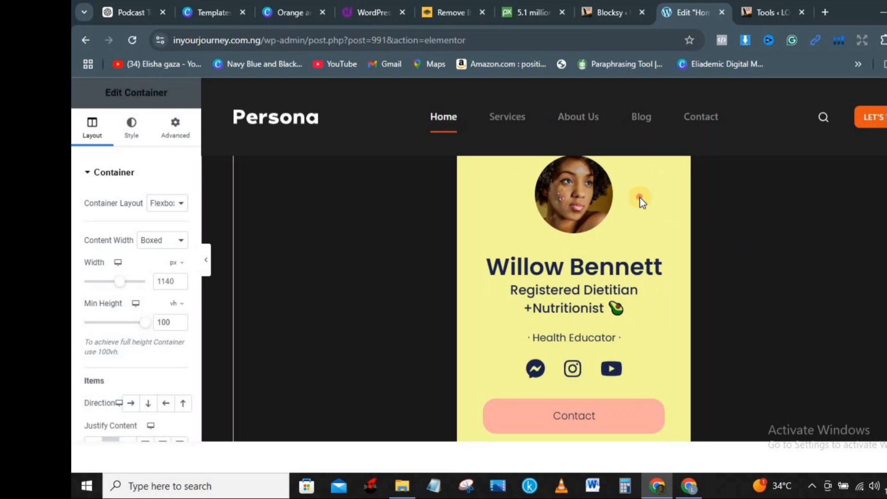
pyautogui.click(655, 218)
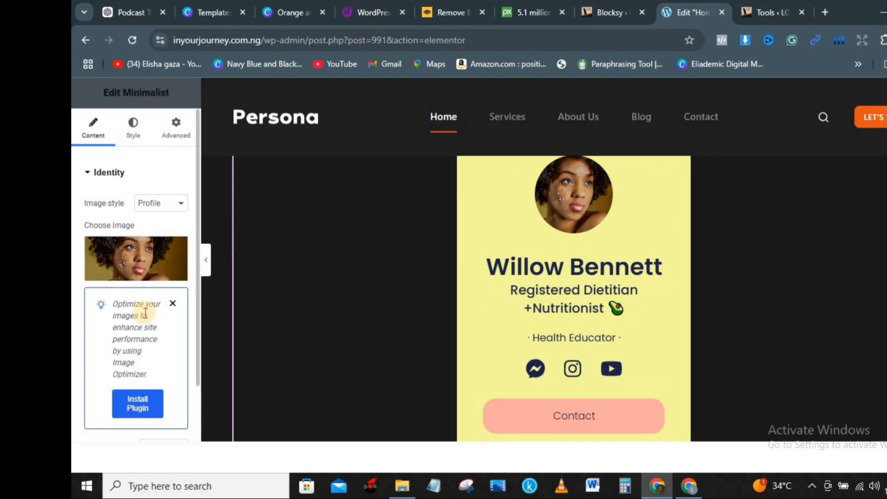
pyautogui.click(173, 303)
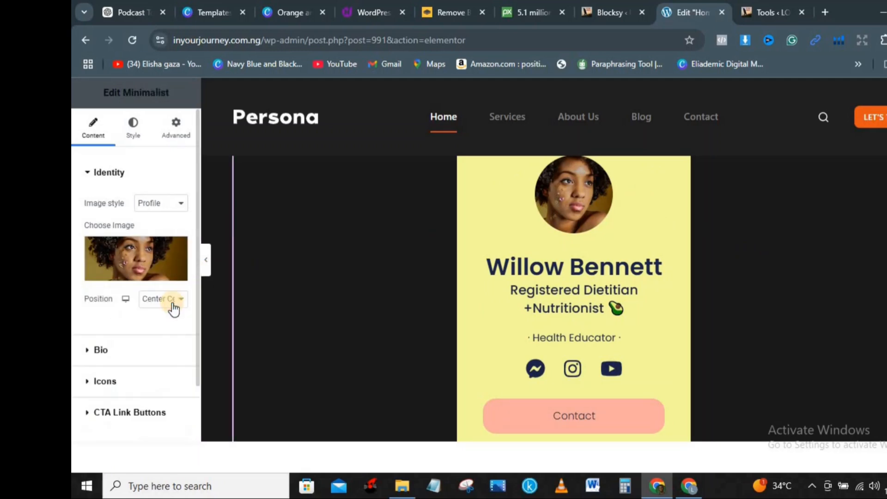
pyautogui.click(141, 271)
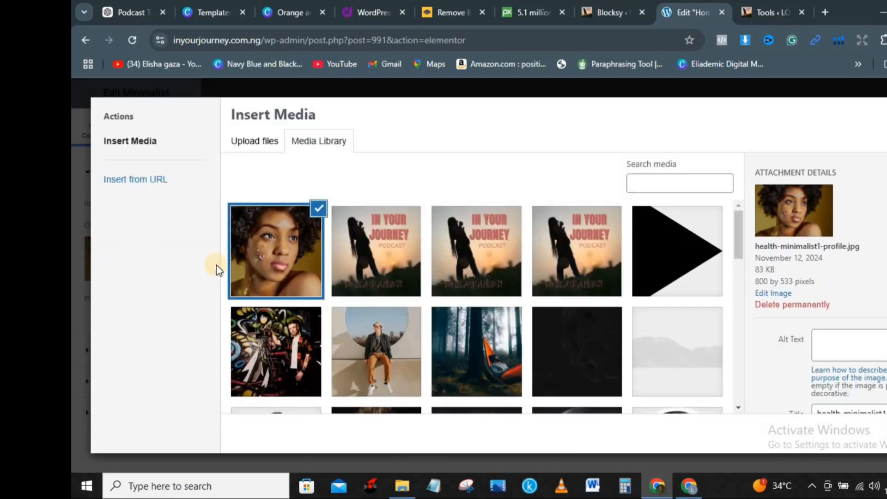
pyautogui.click(387, 250)
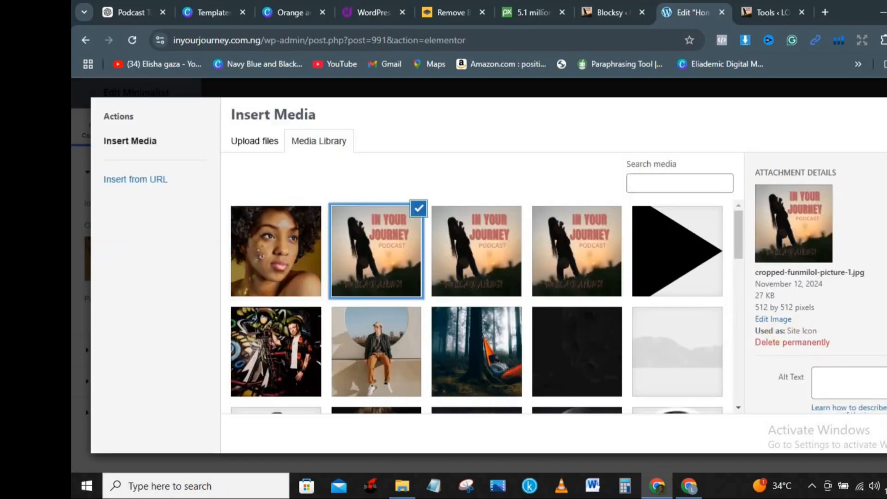
pyautogui.click(884, 434)
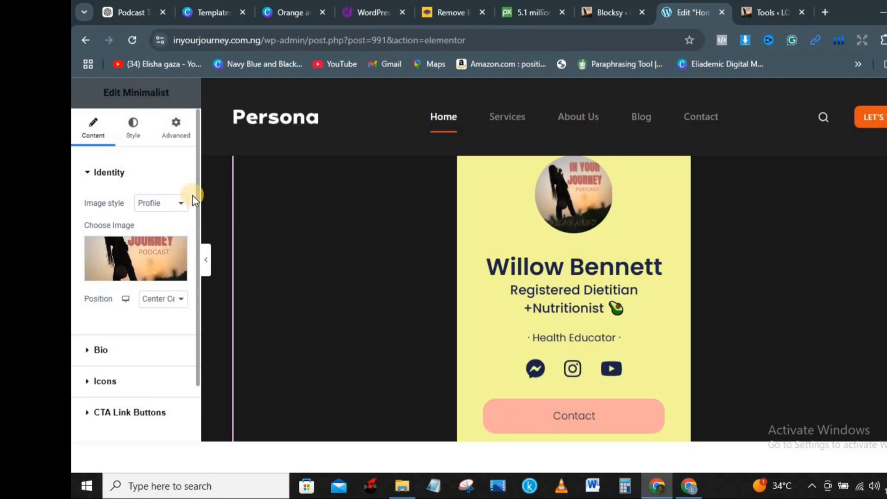
# - Replace the profile block's bio heading with the podcast host's full name in lowercase
pyautogui.moveTo(194, 196); pyautogui.dragTo(202, 261)
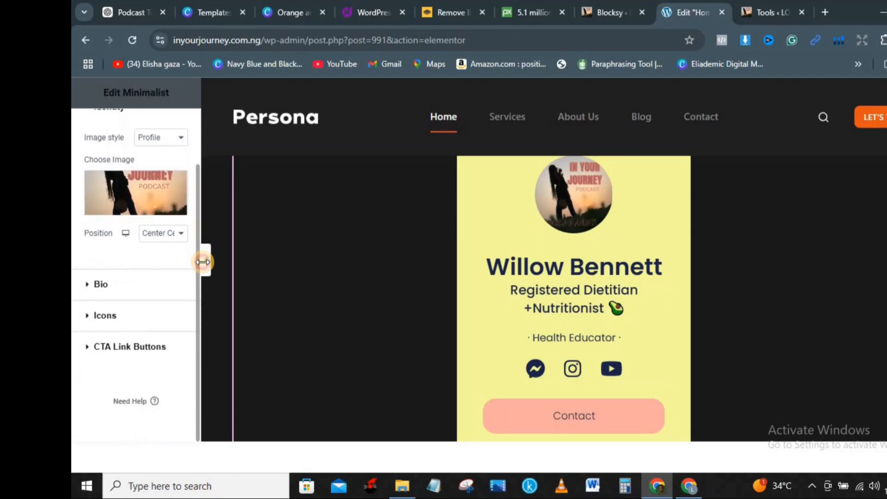
pyautogui.click(117, 294)
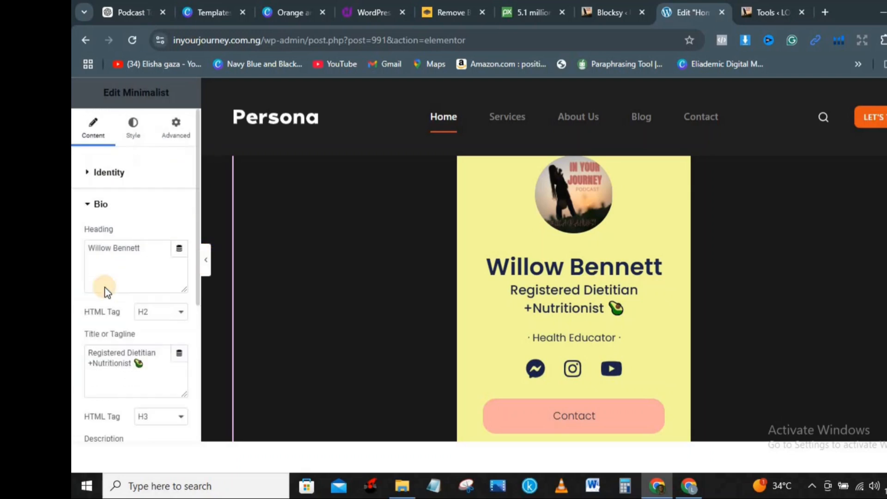
pyautogui.click(146, 250)
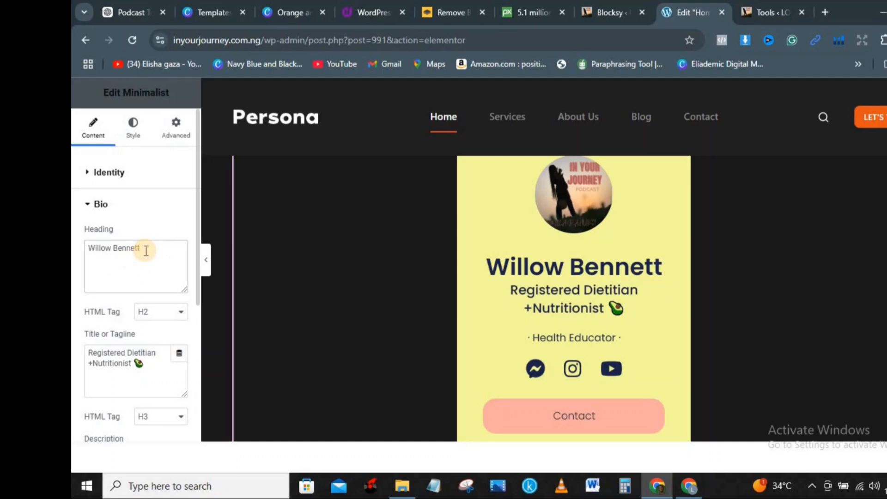
pyautogui.press('BackSpace')
pyautogui.press('BackSpace')
pyautogui.press('BackSpace')
pyautogui.press('BackSpace')
pyautogui.press('BackSpace')
pyautogui.press('BackSpace')
pyautogui.press('BackSpace')
pyautogui.press('BackSpace')
pyautogui.press('BackSpace')
pyautogui.press('BackSpace')
pyautogui.press('BackSpace')
pyautogui.press('BackSpace')
pyautogui.press('BackSpace')
pyautogui.press('BackSpace')
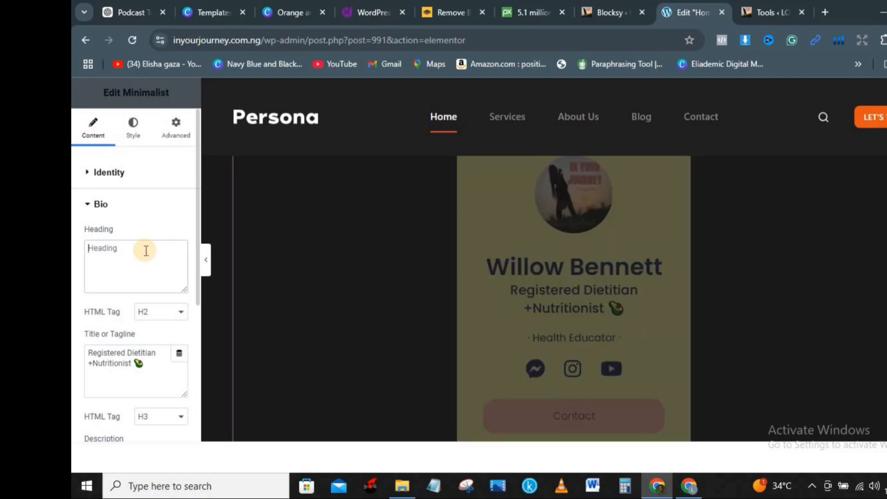
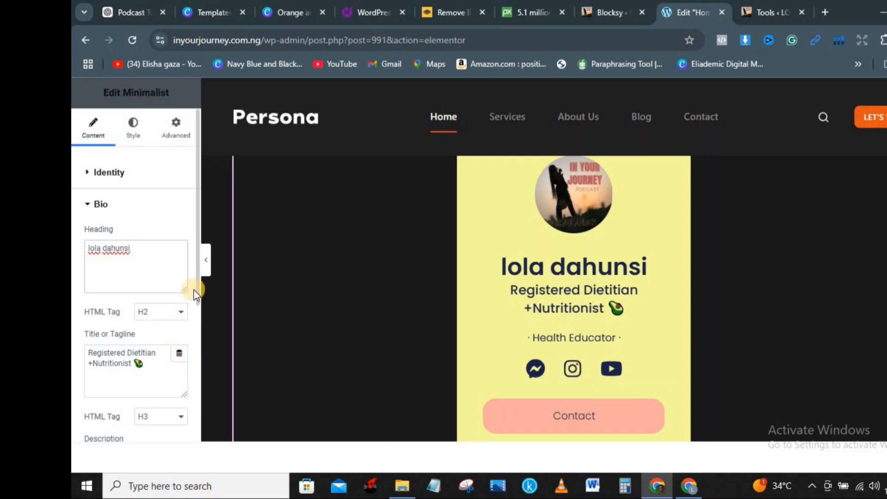
pyautogui.moveTo(196, 288); pyautogui.dragTo(195, 401)
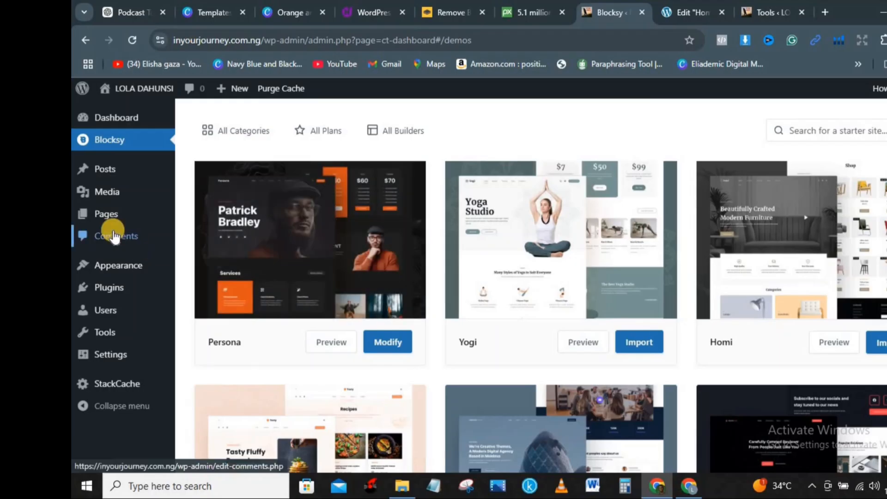
# - Create a new WordPress page titled "podcast" and publish it
pyautogui.moveTo(97, 210)
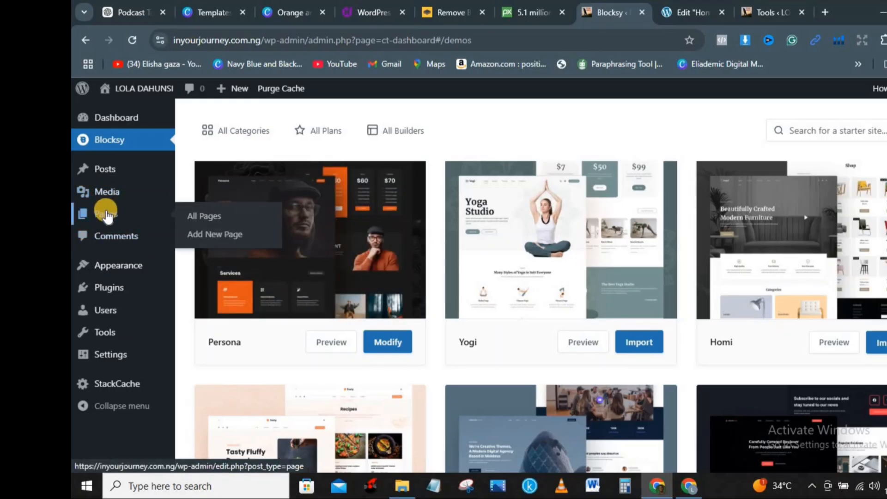
pyautogui.click(221, 233)
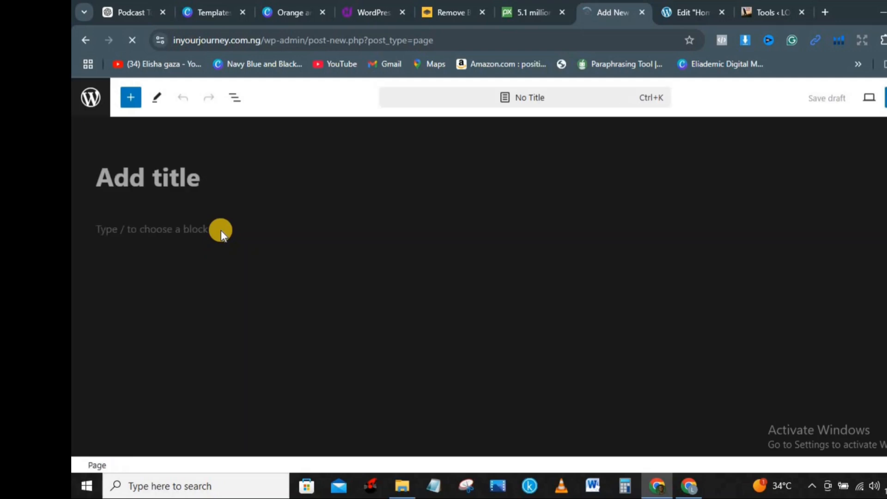
pyautogui.click(165, 187)
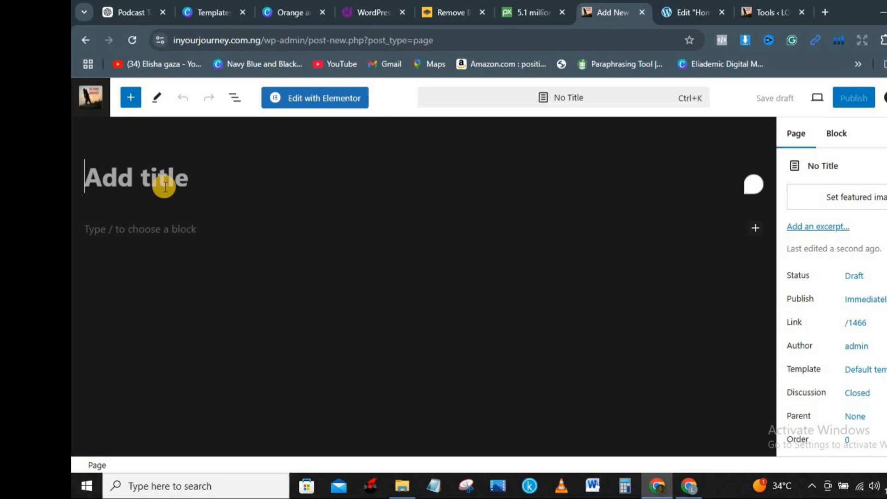
pyautogui.write('pod')
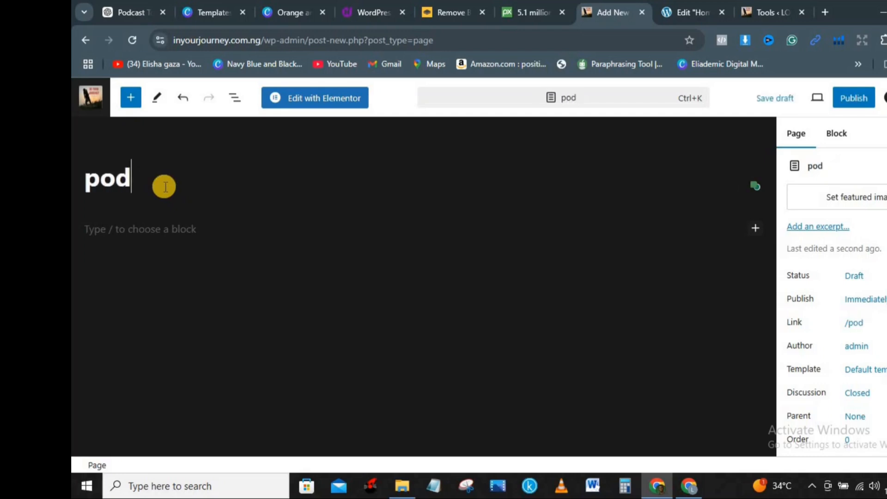
pyautogui.write('cast')
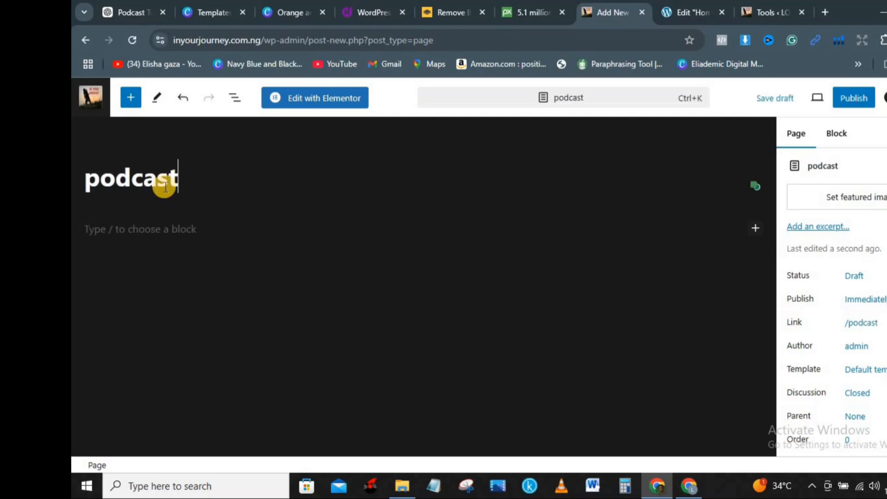
pyautogui.click(846, 102)
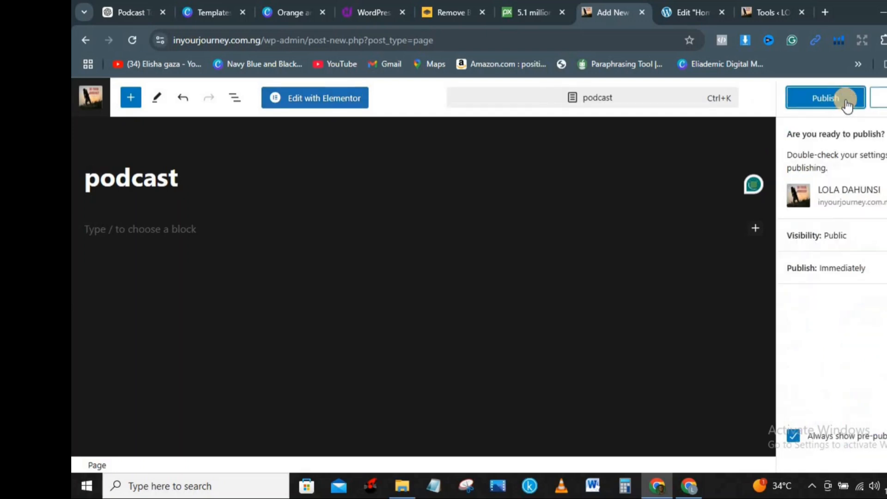
pyautogui.click(824, 100)
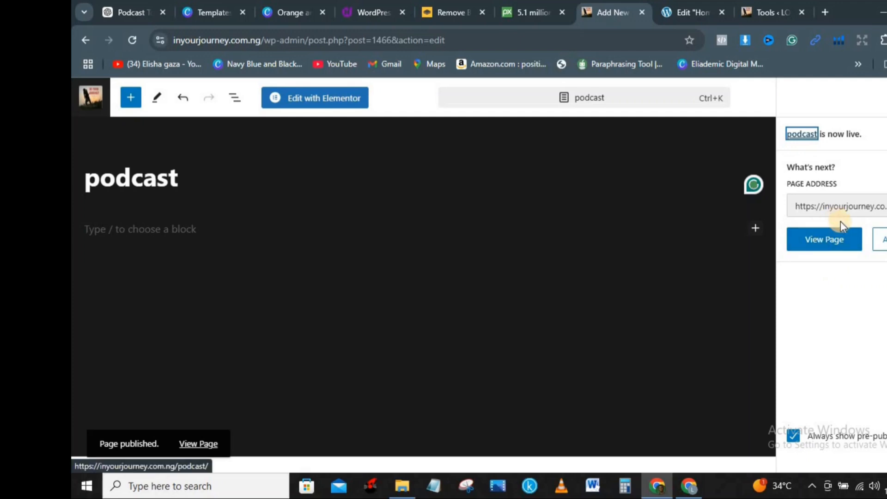
# - Reload the Home page's Elementor editor, discarding the unsaved changes
pyautogui.click(690, 12)
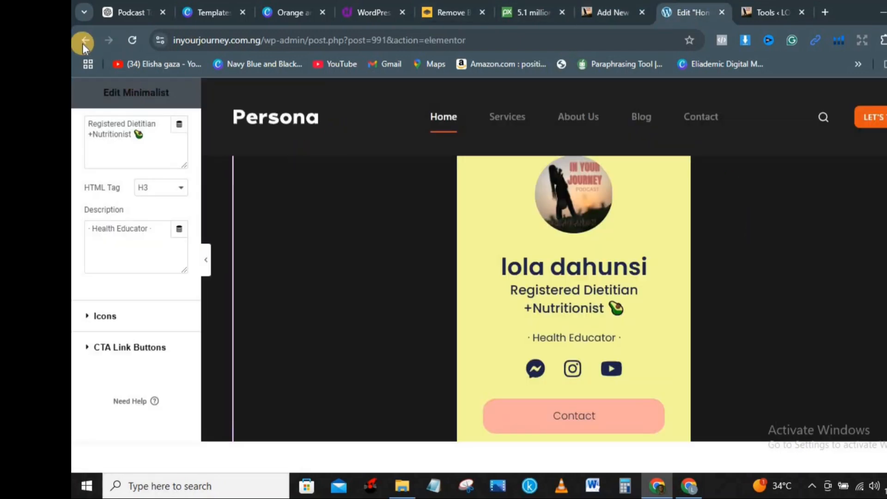
pyautogui.click(136, 39)
pyautogui.click(576, 131)
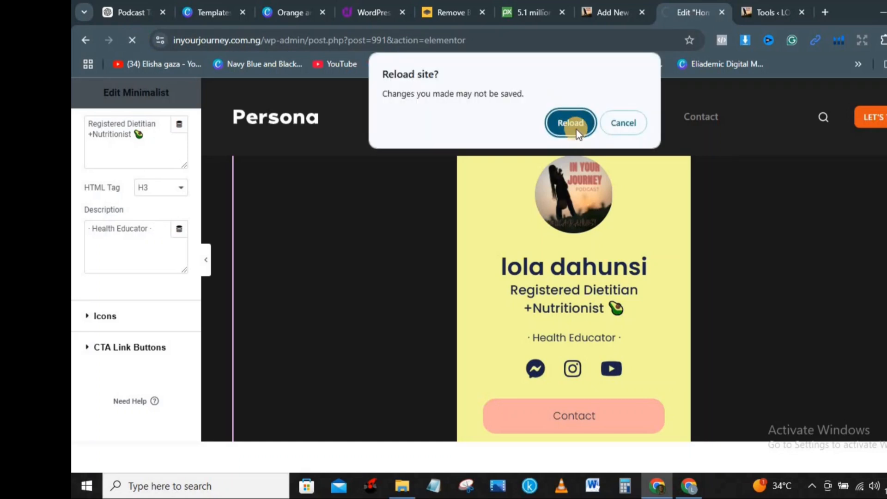
pyautogui.click(577, 130)
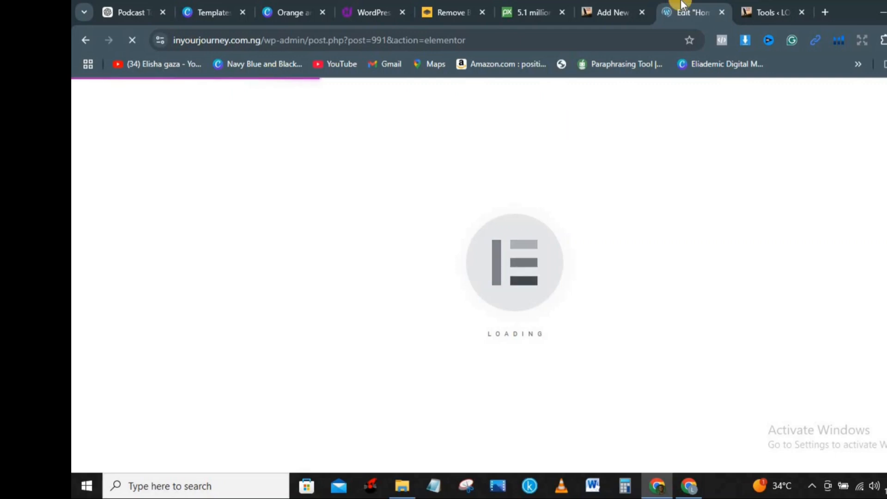
# - Visit the live site from the WordPress admin to view its home page
pyautogui.click(743, 6)
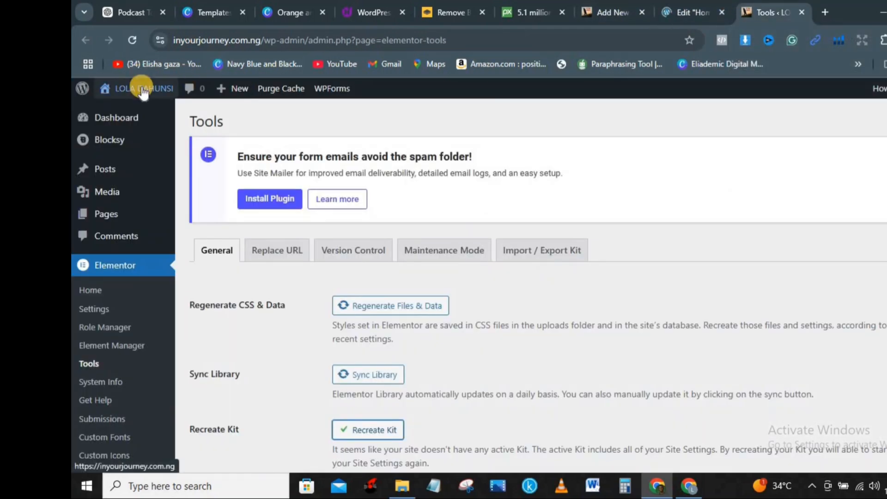
pyautogui.moveTo(138, 88)
pyautogui.click(134, 111)
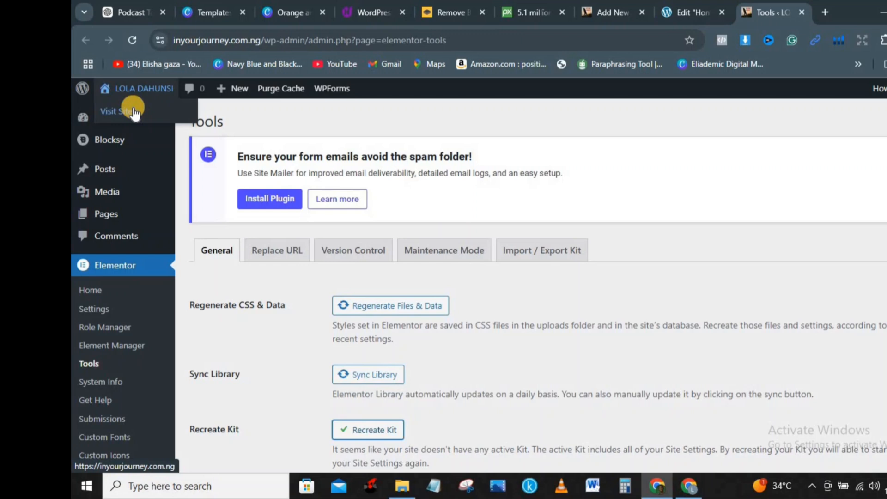
pyautogui.click(122, 112)
pyautogui.click(112, 112)
pyautogui.doubleClick(112, 116)
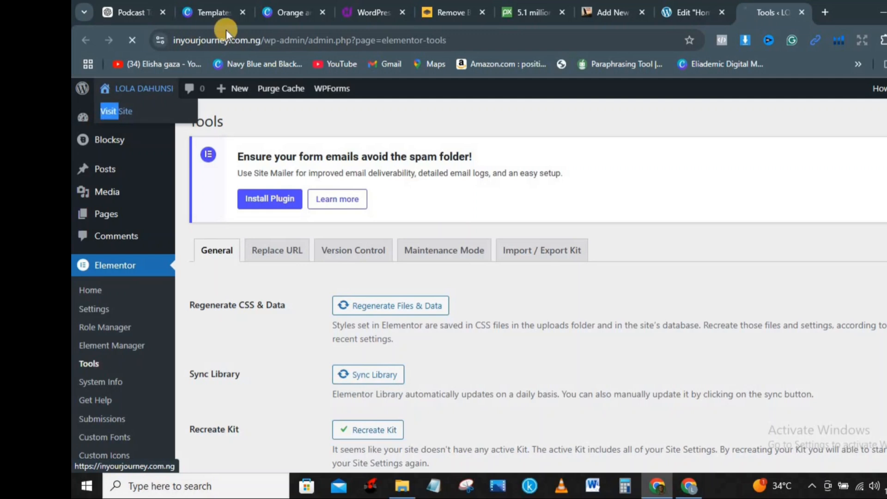
pyautogui.click(682, 10)
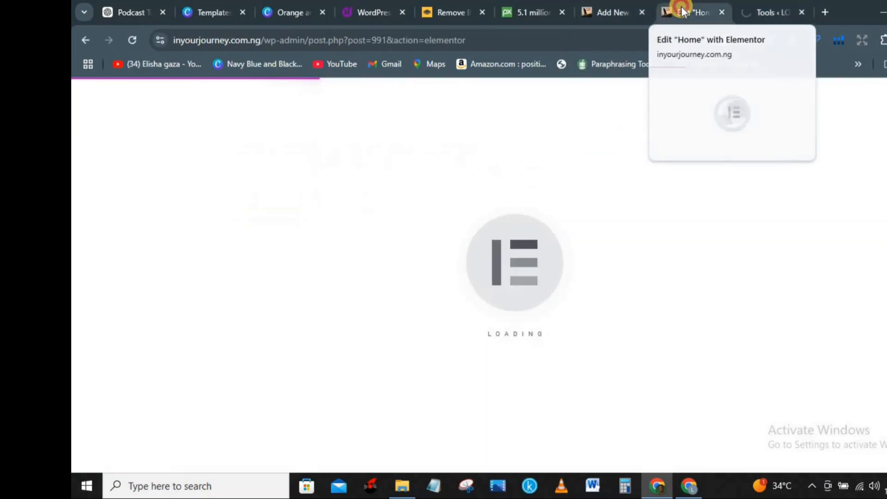
pyautogui.click(758, 11)
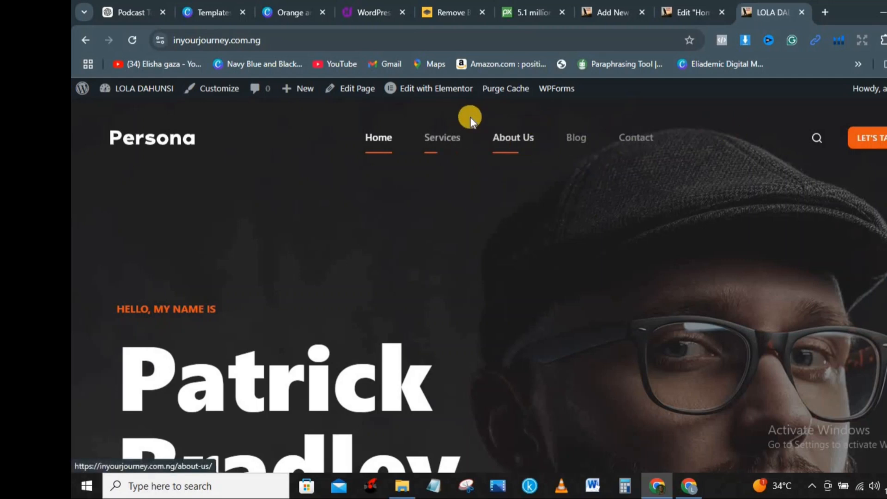
# - Close the Home page's Elementor editor and return to the editor of the published podcast page
pyautogui.click(701, 13)
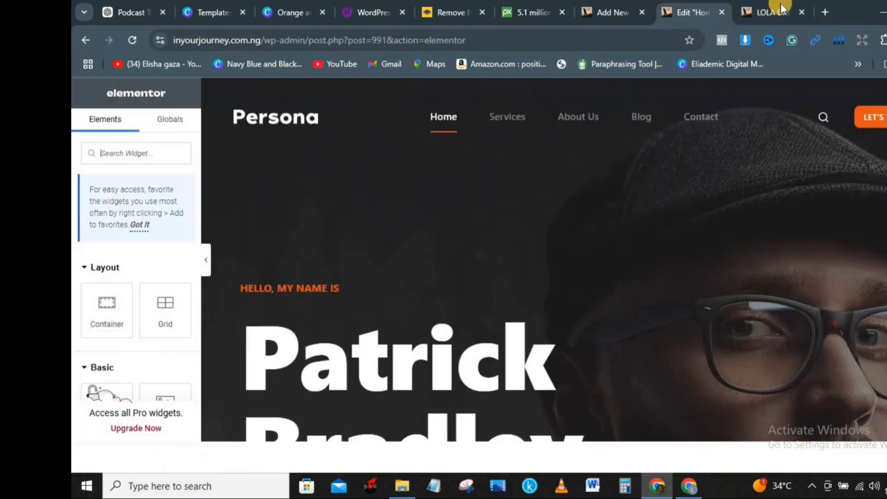
pyautogui.click(722, 12)
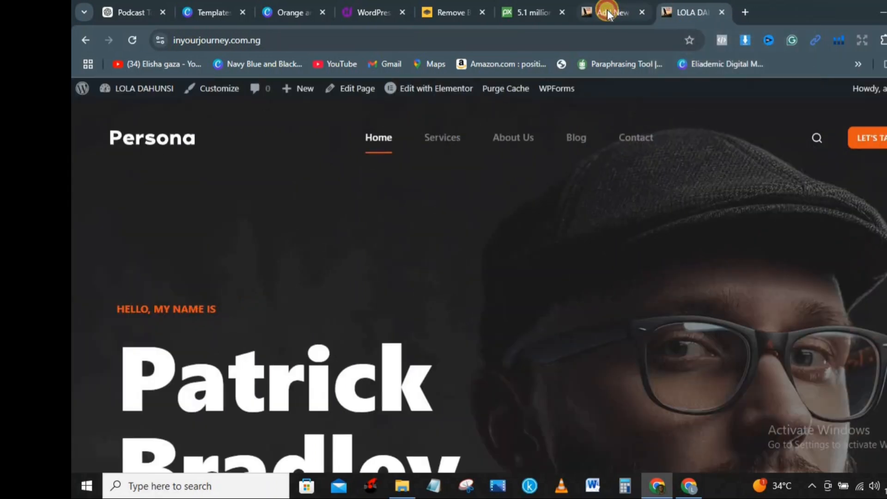
pyautogui.click(607, 9)
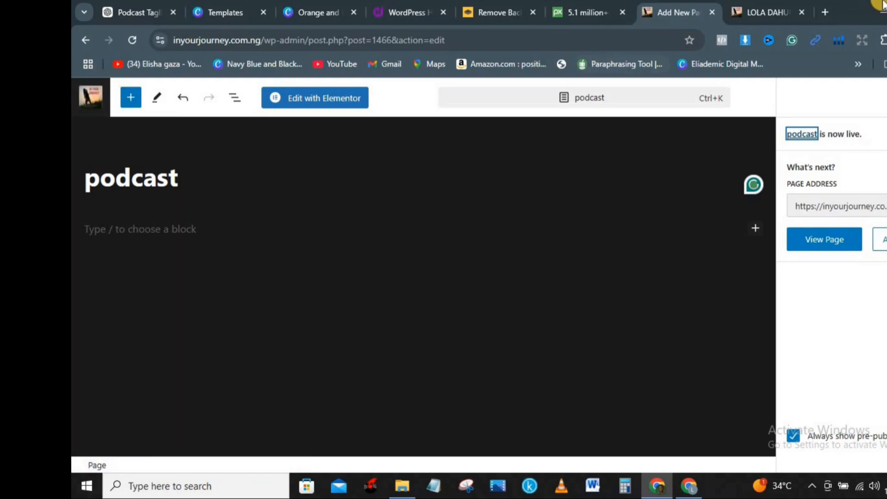
# - Go from the live site to the WordPress dashboard and open the site's navigation menu settings
pyautogui.click(756, 12)
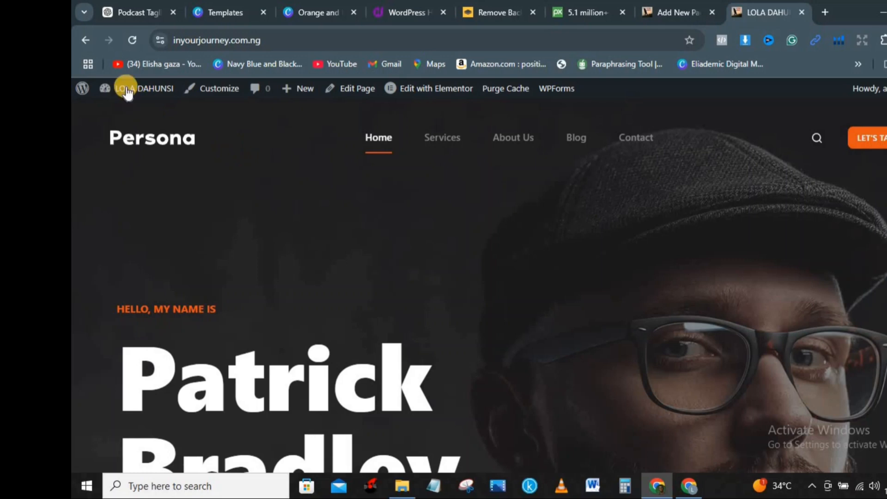
pyautogui.moveTo(126, 93)
pyautogui.click(121, 110)
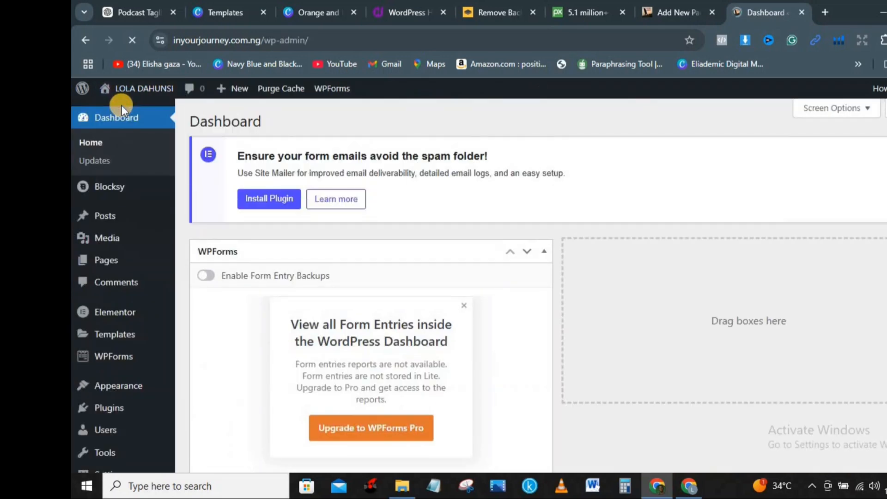
pyautogui.moveTo(115, 395)
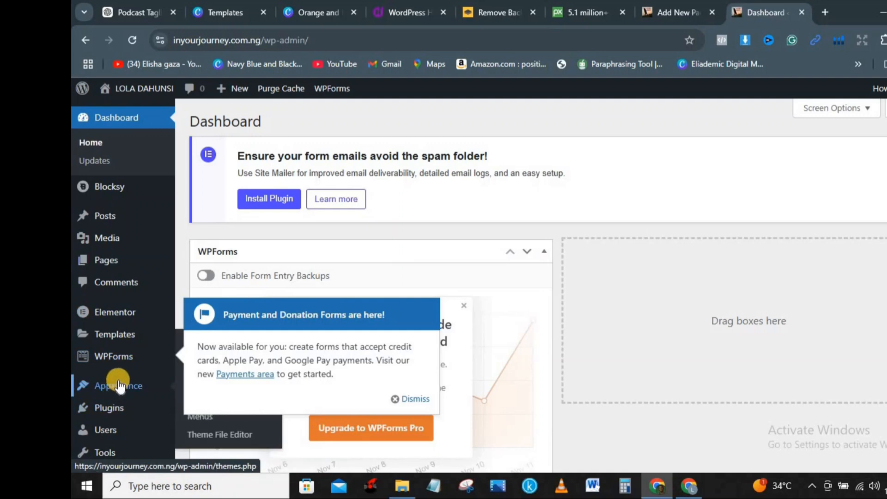
pyautogui.click(118, 386)
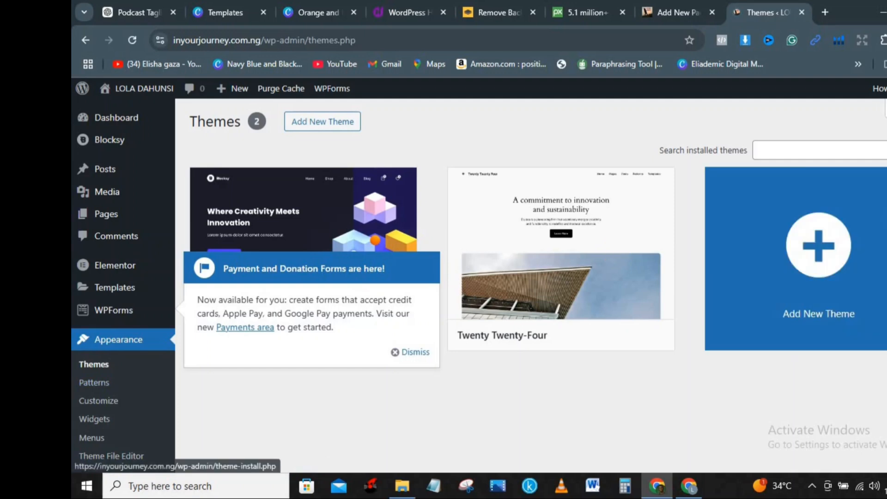
pyautogui.click(98, 438)
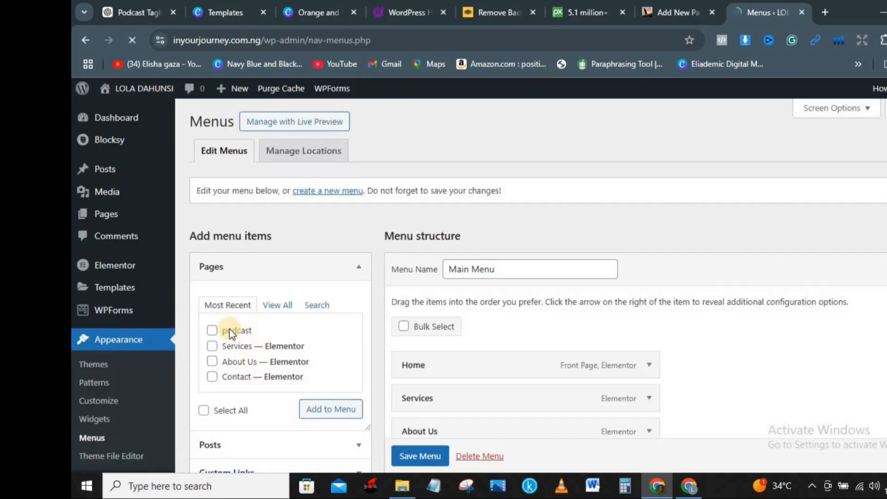
# - Add the podcast page to Main Menu between Home and Services, and save the menu
pyautogui.click(211, 330)
pyautogui.scroll(-4, 232, 173)
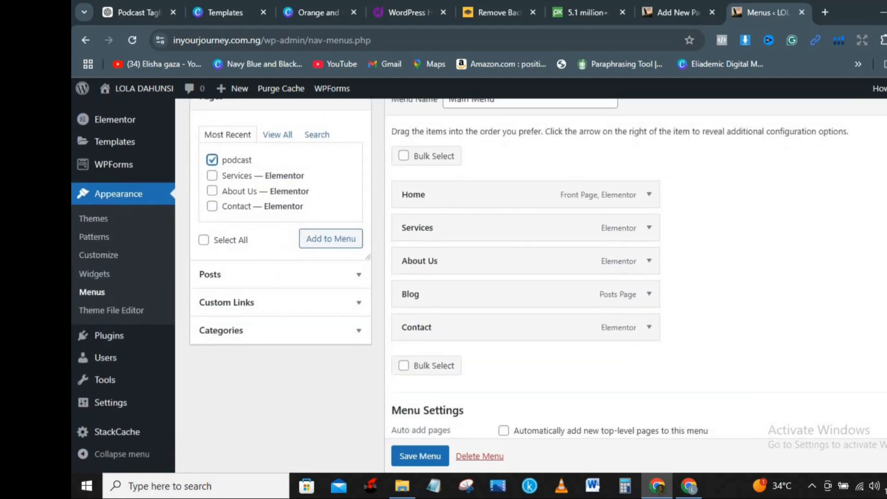
pyautogui.click(332, 243)
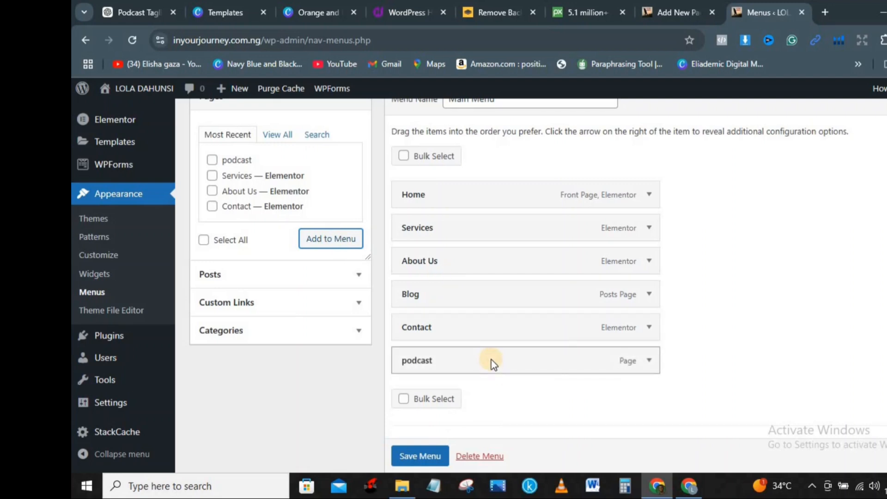
pyautogui.moveTo(492, 363); pyautogui.dragTo(485, 222)
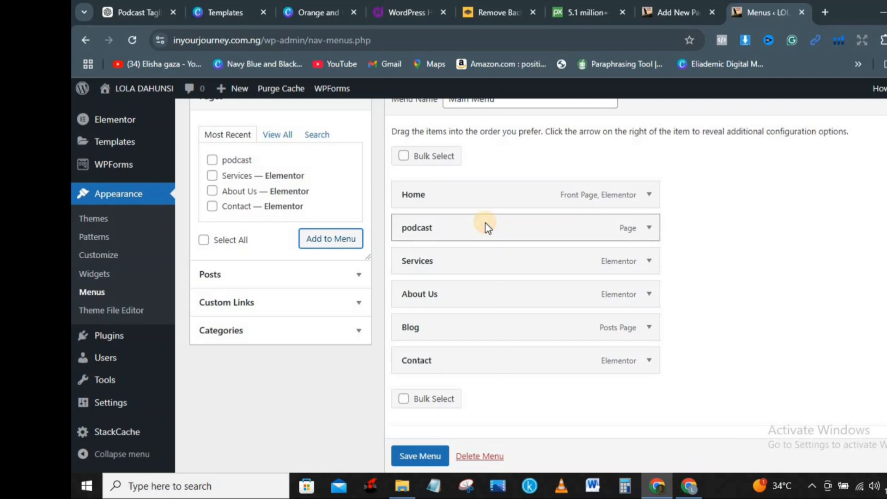
pyautogui.click(424, 455)
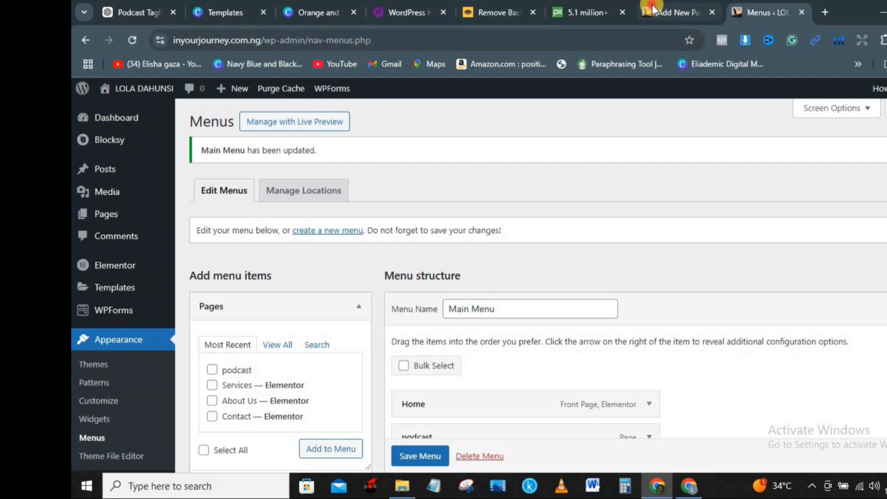
# - Return to the podcast page's editor and view the published page on the live site
pyautogui.click(699, 10)
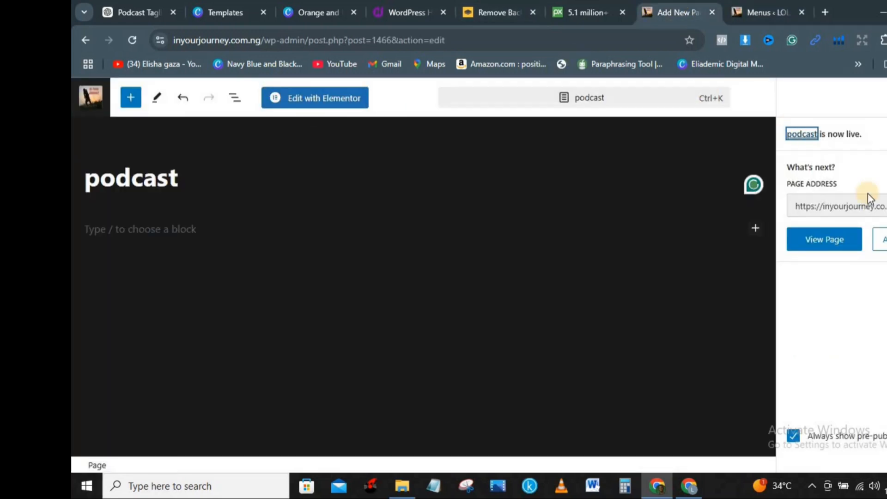
pyautogui.click(836, 239)
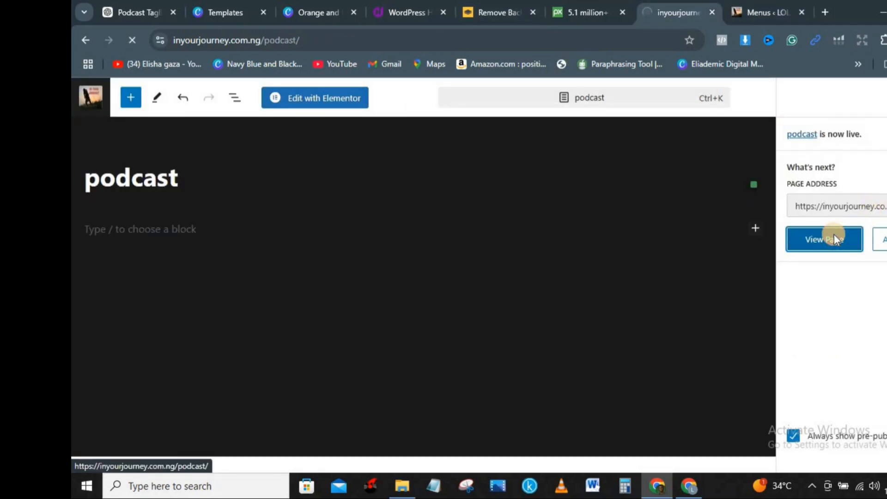